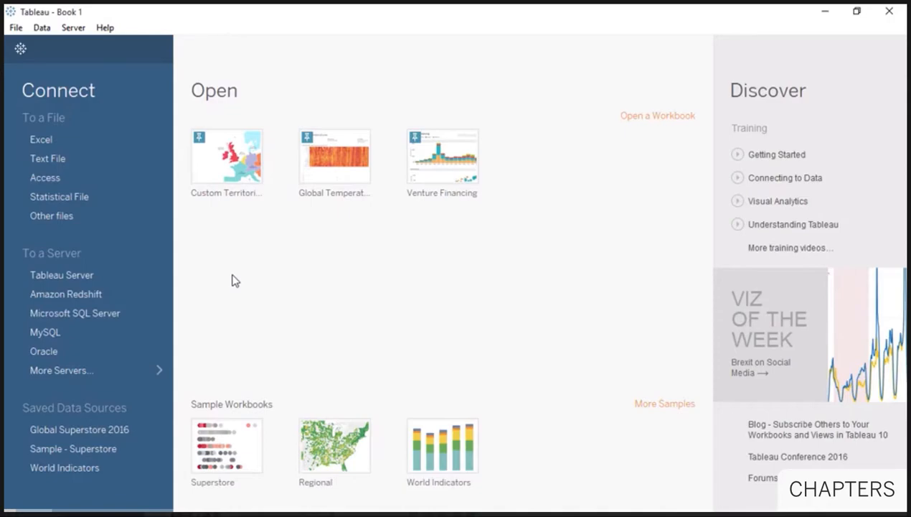
- Browse the More Servers connector list, then minimize Tableau to reveal the Excel workbook
{"action": "left_click", "coordinate": [116, 369]}
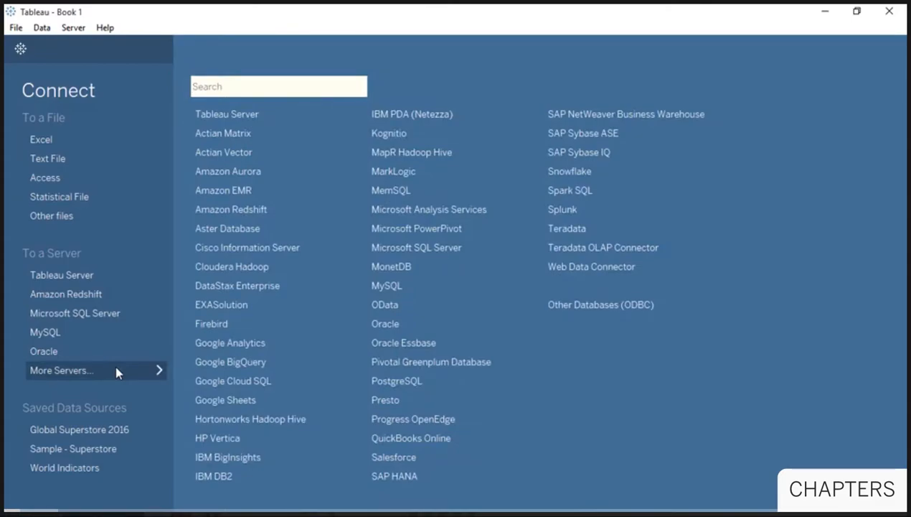
{"action": "left_click", "coordinate": [116, 370]}
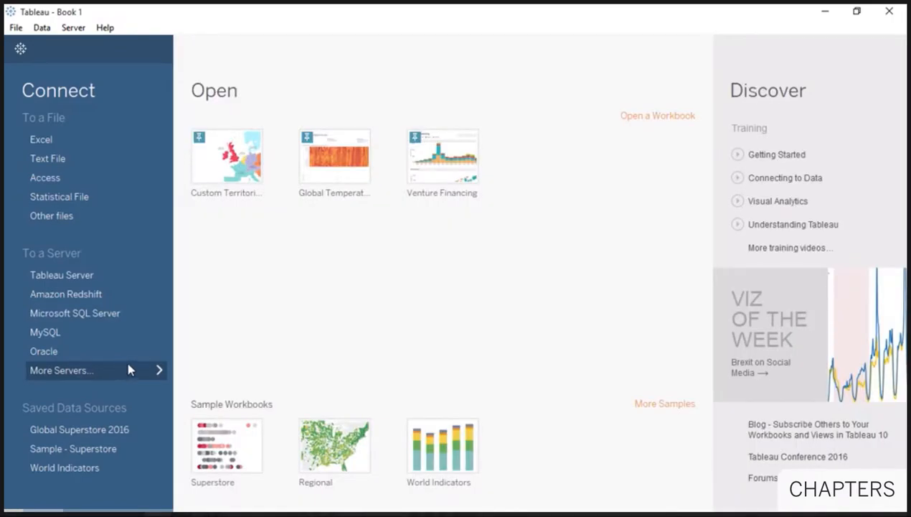
{"action": "left_click", "coordinate": [827, 15]}
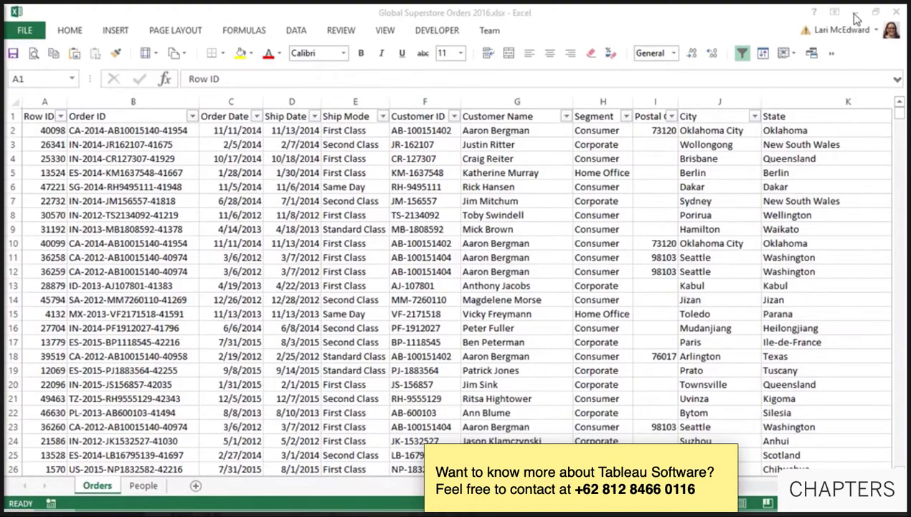
- Minimize Excel to return to Tableau and begin an Excel connection
{"action": "left_click", "coordinate": [855, 16]}
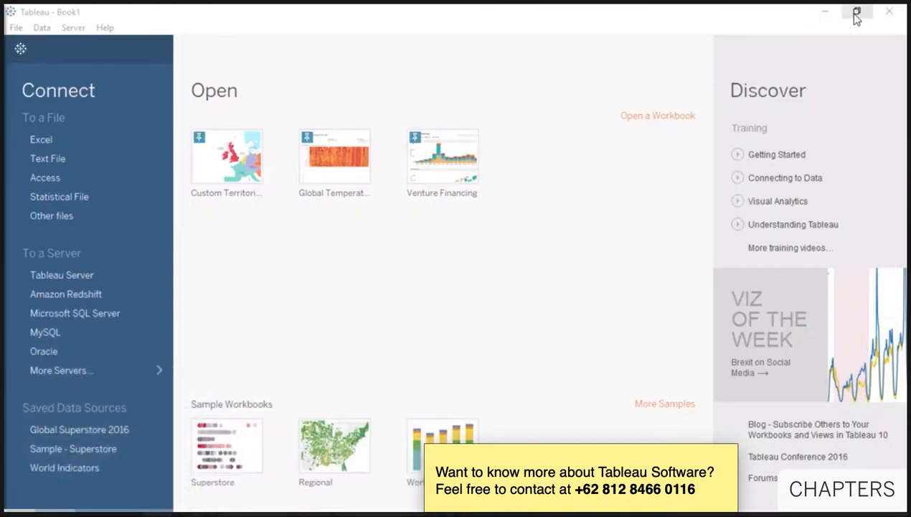
{"action": "left_click", "coordinate": [112, 143]}
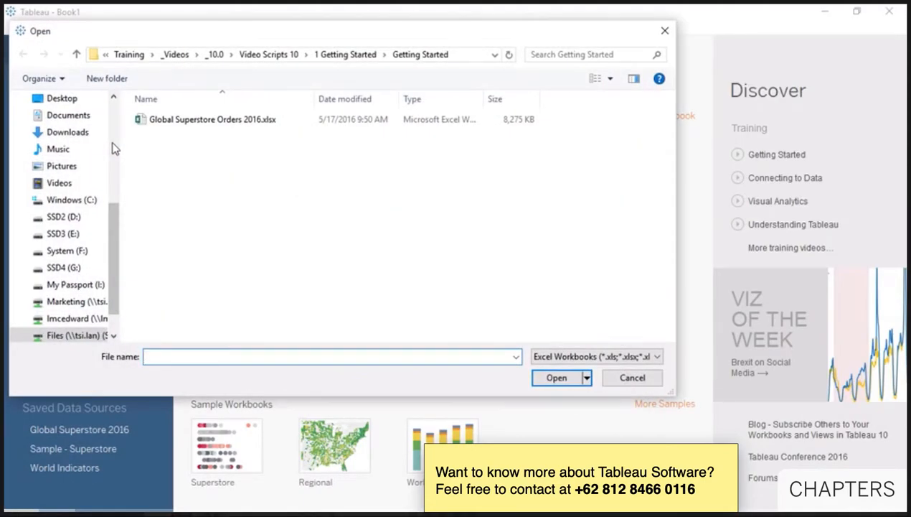
- Open Global Superstore Orders 2016.xlsx from the Getting Started folder
{"action": "double_click", "coordinate": [195, 126]}
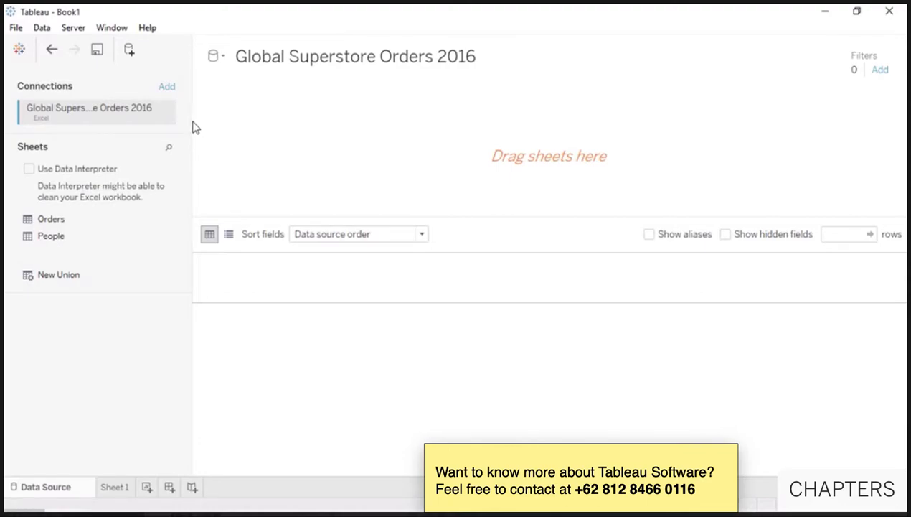
- Build the data source from the Orders sheet alone, adding and then removing People
{"action": "left_click_drag", "start_coordinate": [119, 226], "coordinate": [264, 169]}
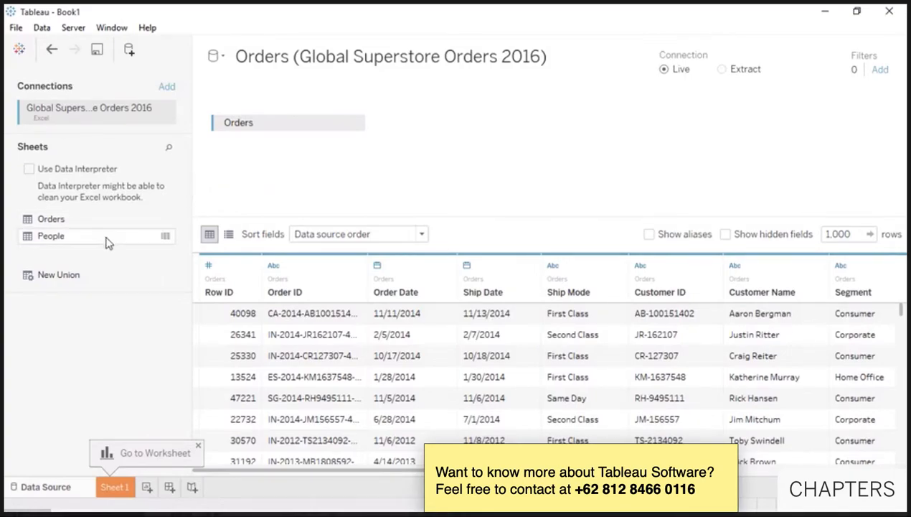
{"action": "left_click_drag", "start_coordinate": [111, 243], "coordinate": [402, 173]}
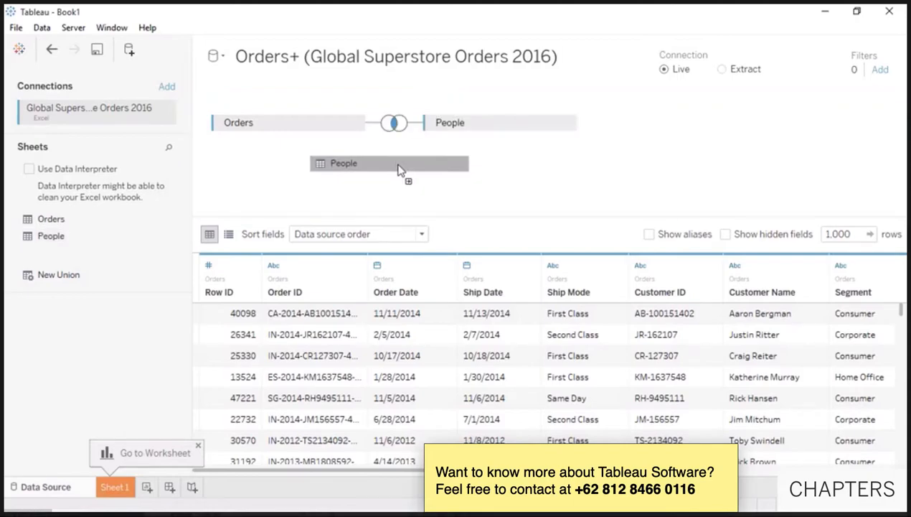
{"action": "left_click", "coordinate": [564, 124]}
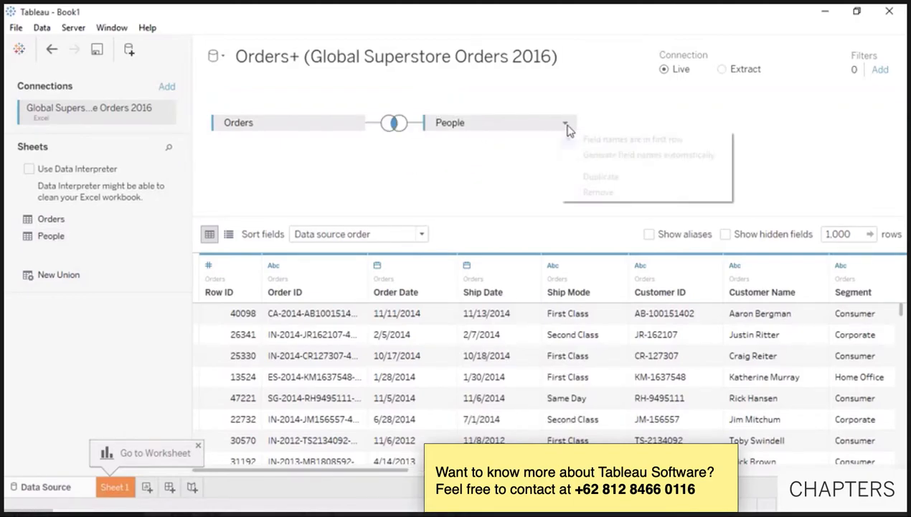
{"action": "left_click", "coordinate": [579, 191]}
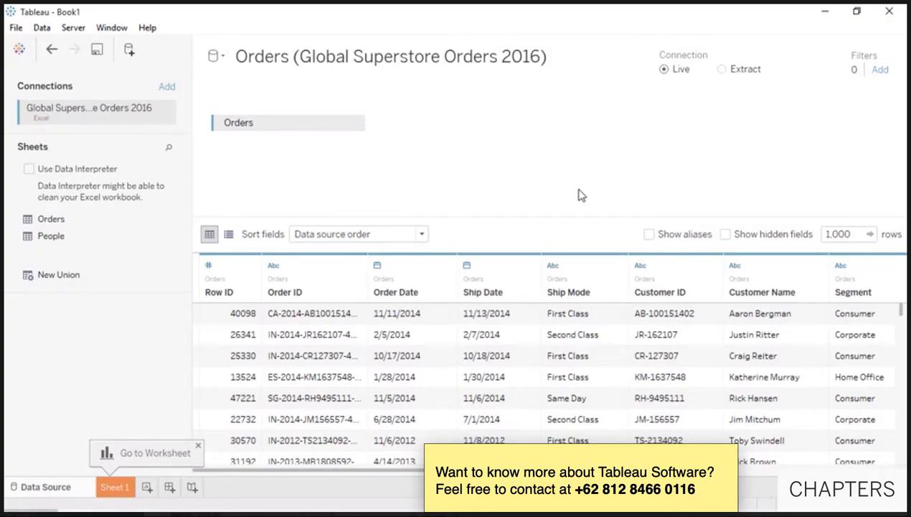
- Add Global Superstore Returns 2016.csv as a second, text-file connection joined to Orders
{"action": "left_click", "coordinate": [165, 89]}
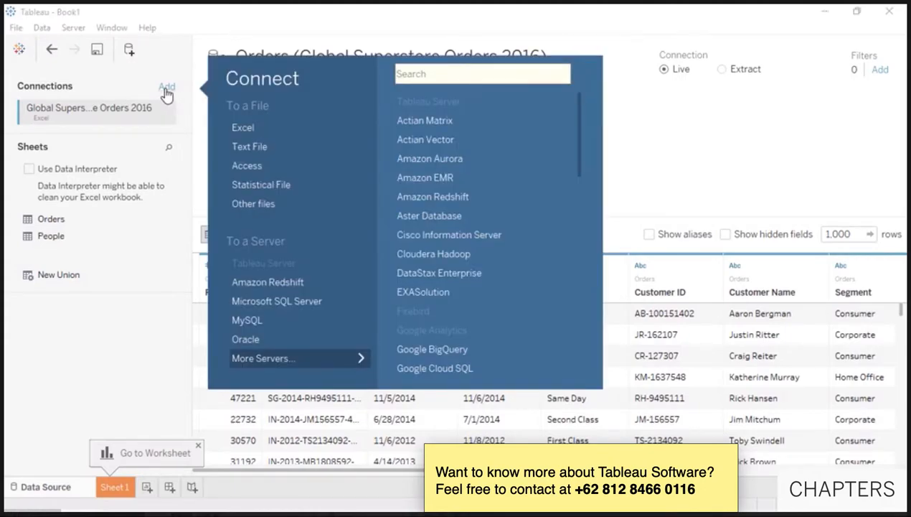
{"action": "left_click", "coordinate": [248, 147]}
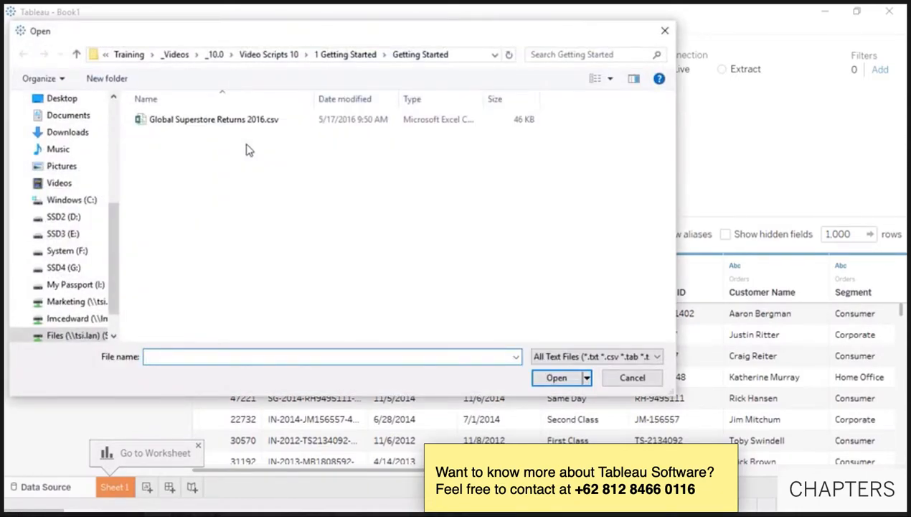
{"action": "double_click", "coordinate": [241, 122]}
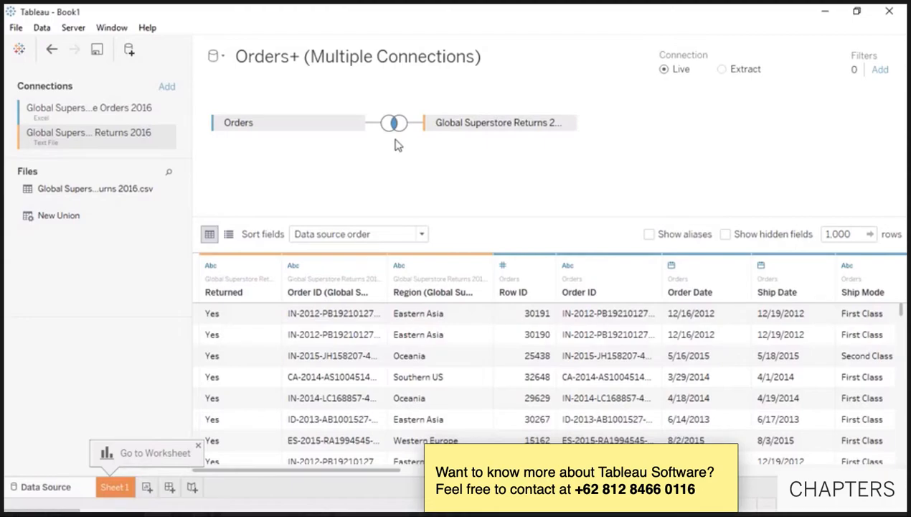
- Change the Orders–Returns join to a left join on Order ID
{"action": "left_click", "coordinate": [394, 125]}
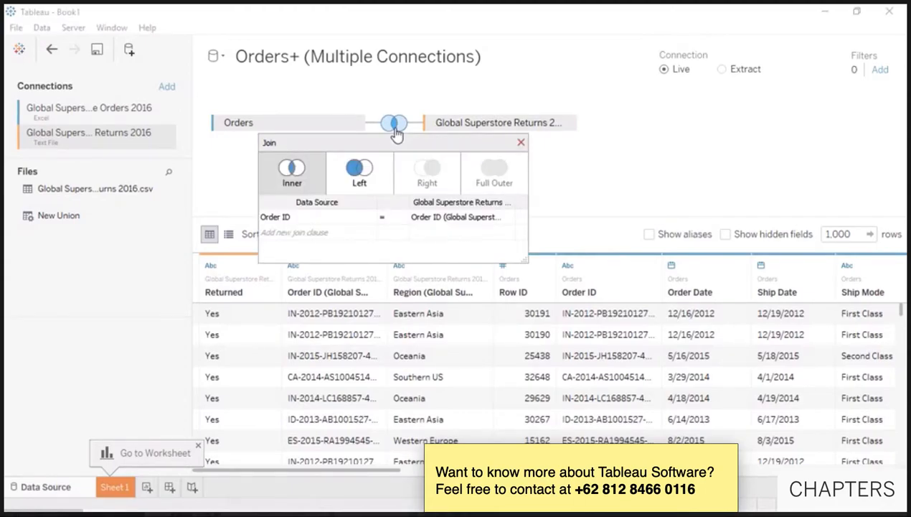
{"action": "left_click", "coordinate": [385, 177]}
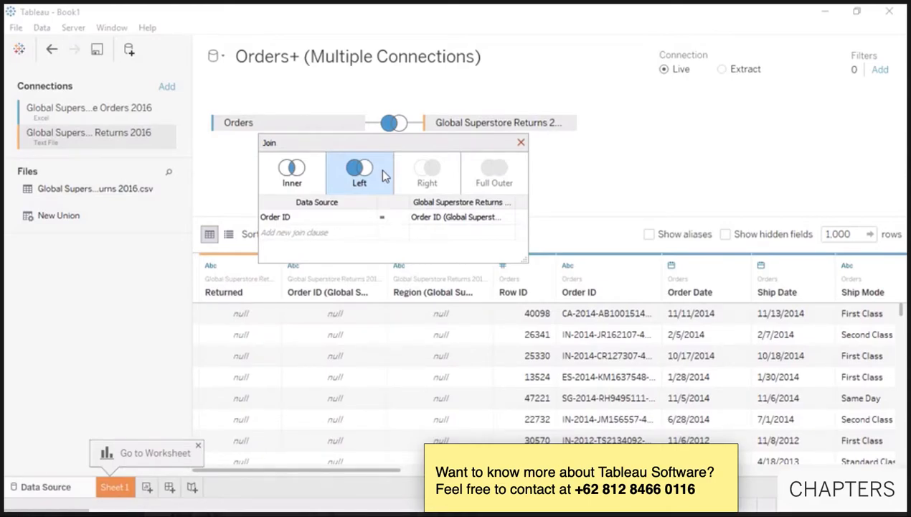
{"action": "left_click", "coordinate": [367, 219]}
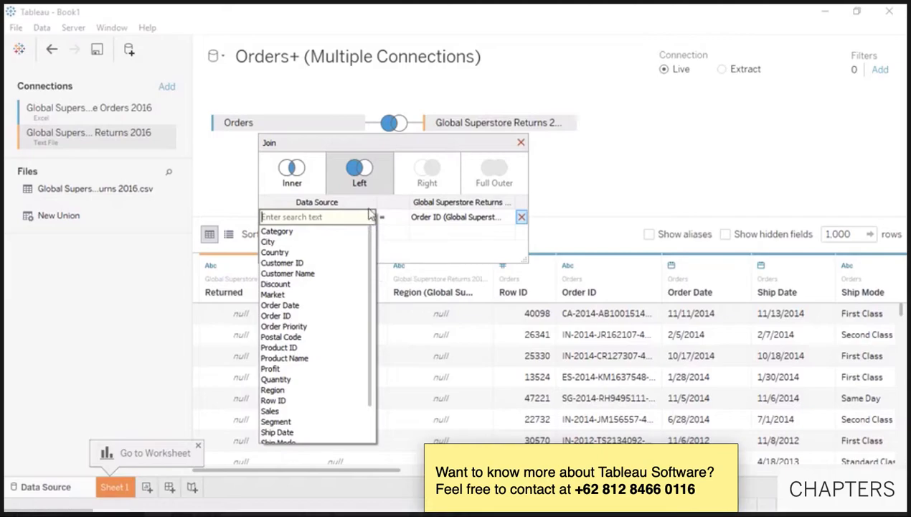
{"action": "left_click", "coordinate": [369, 207]}
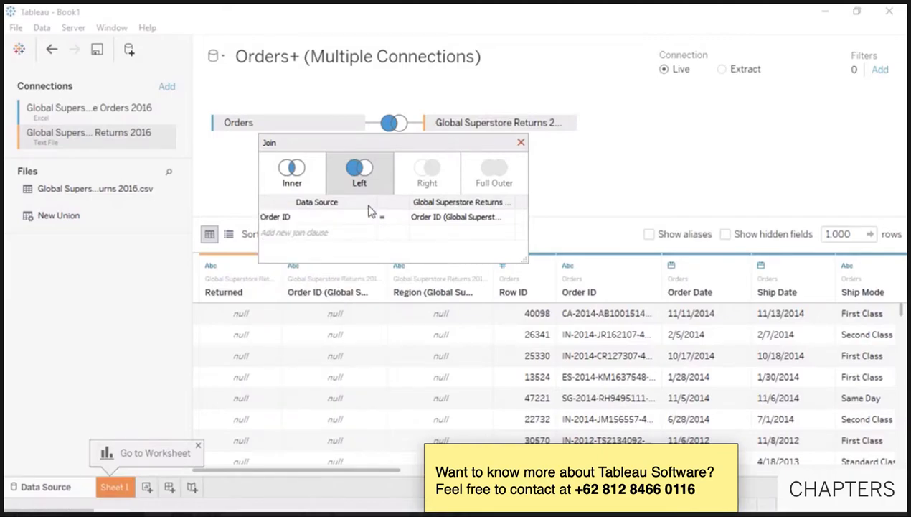
{"action": "left_click", "coordinate": [521, 142]}
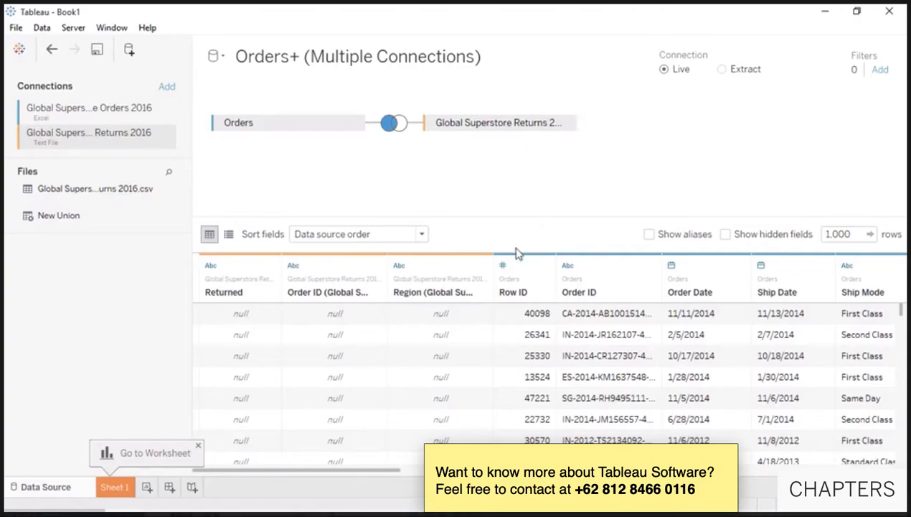
- Change Row ID to a string field and widen the Order ID column to show full IDs
{"action": "left_click", "coordinate": [504, 266]}
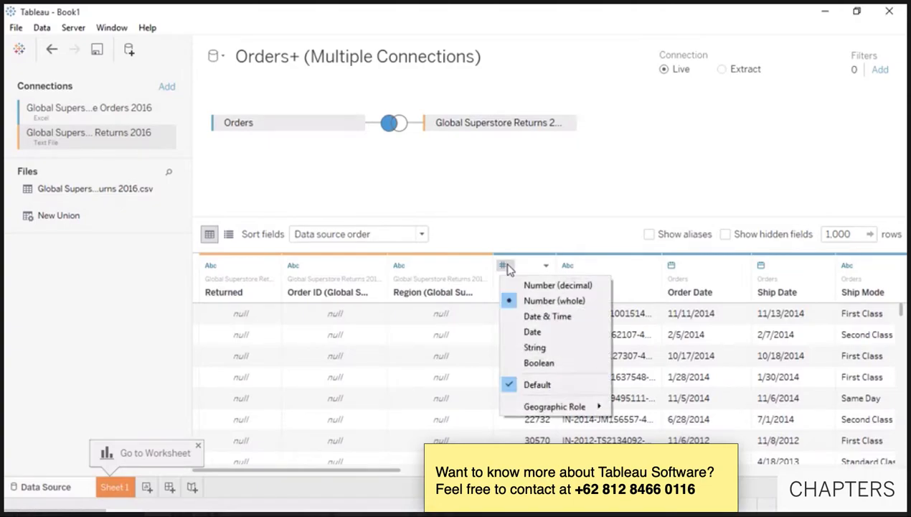
{"action": "left_click", "coordinate": [510, 347]}
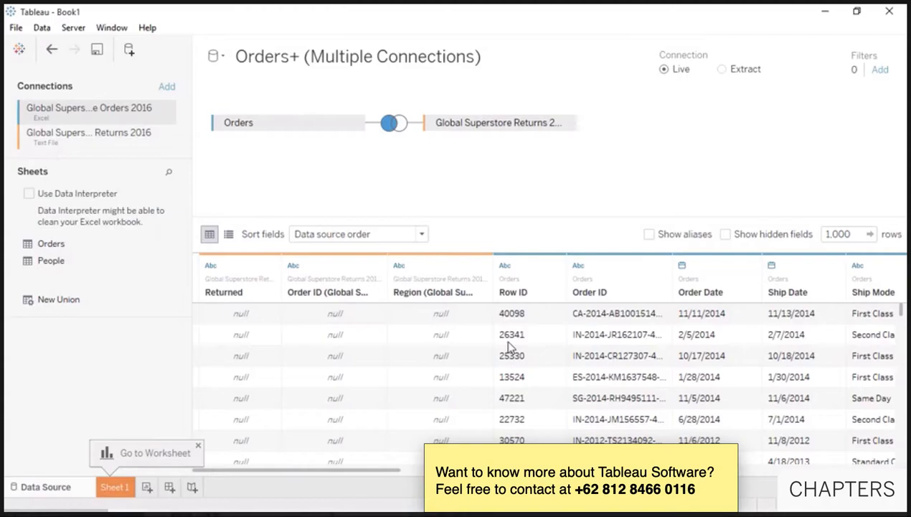
{"action": "left_click_drag", "start_coordinate": [672, 269], "coordinate": [714, 260]}
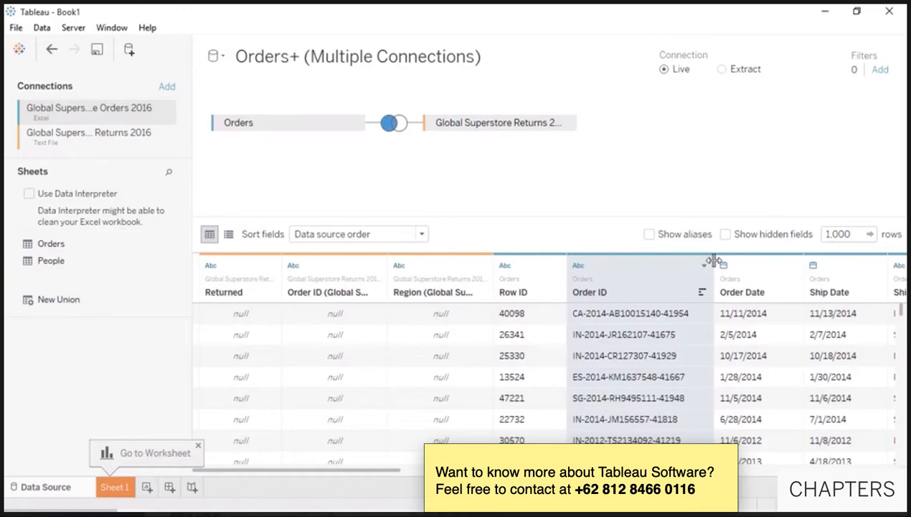
- Custom-split Order ID at the '-' separator to extract its first part
{"action": "left_click", "coordinate": [705, 267]}
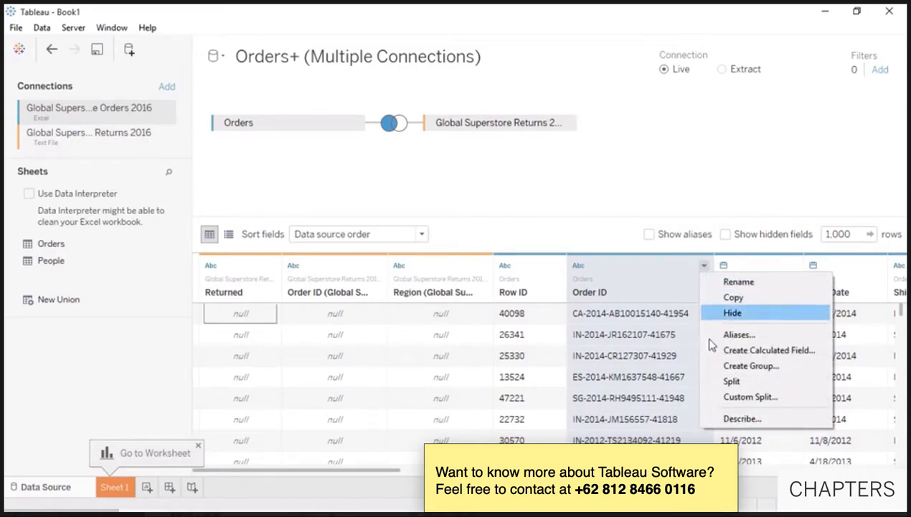
{"action": "left_click", "coordinate": [746, 397]}
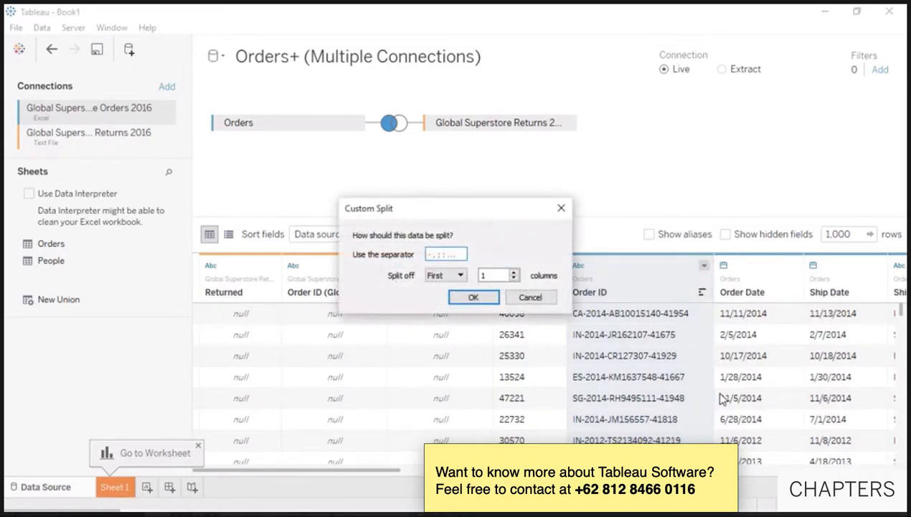
{"action": "left_click", "coordinate": [456, 255]}
{"action": "type", "text": "-"}
{"action": "left_click", "coordinate": [473, 297]}
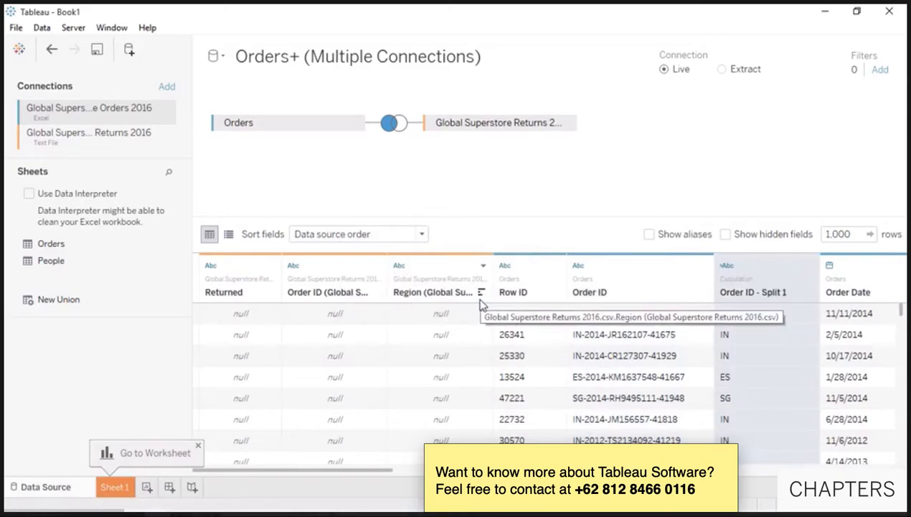
- Rename the new split column to Distribution Center
{"action": "left_click", "coordinate": [810, 266]}
{"action": "left_click", "coordinate": [812, 296]}
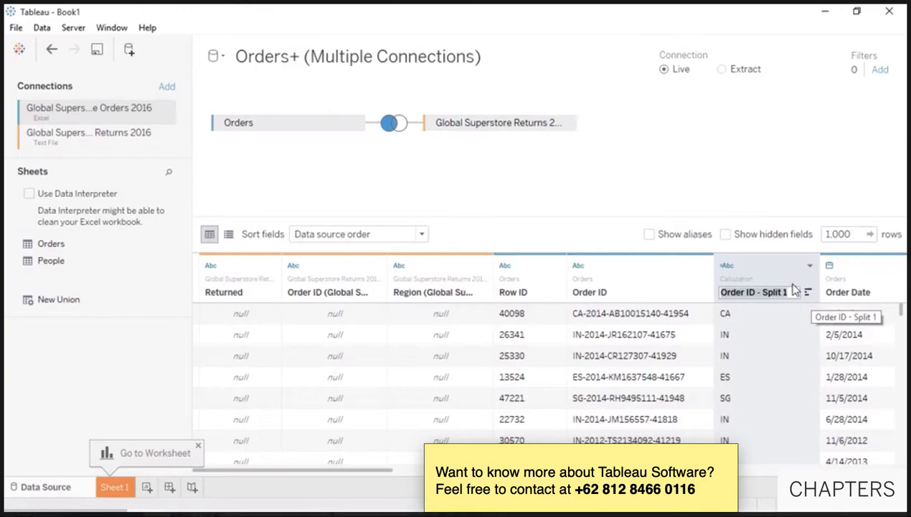
{"action": "type", "text": "Distribution Center"}
{"action": "key", "text": "Return"}
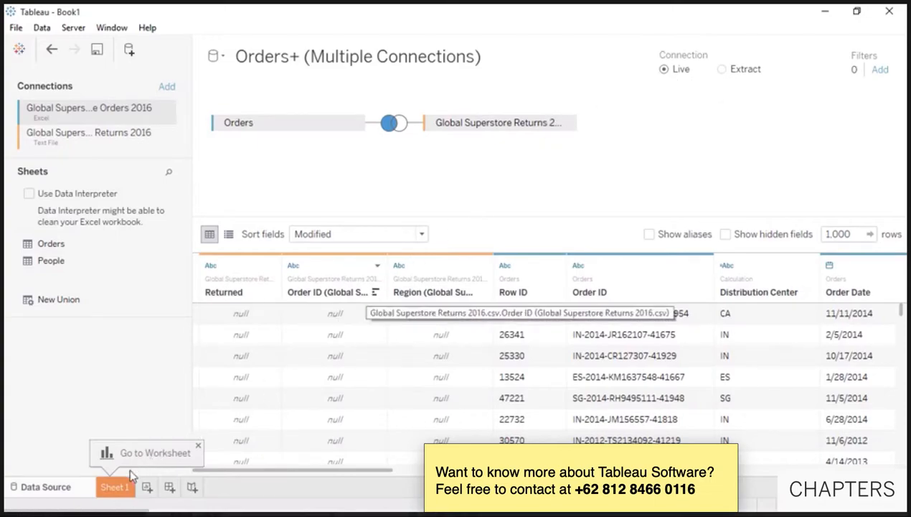
- On Sheet 1, place Category and then Segment on Rows
{"action": "left_click", "coordinate": [114, 487]}
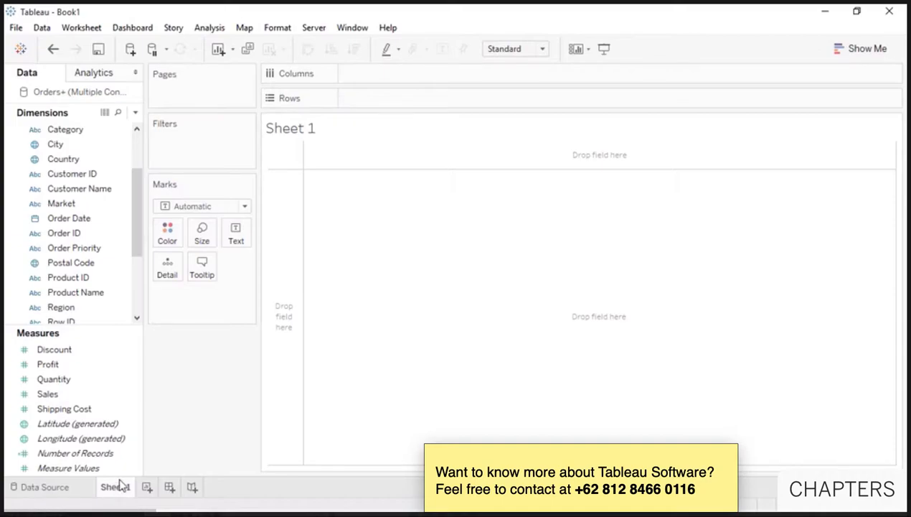
{"action": "left_click", "coordinate": [74, 134]}
{"action": "left_click_drag", "start_coordinate": [74, 134], "coordinate": [363, 104]}
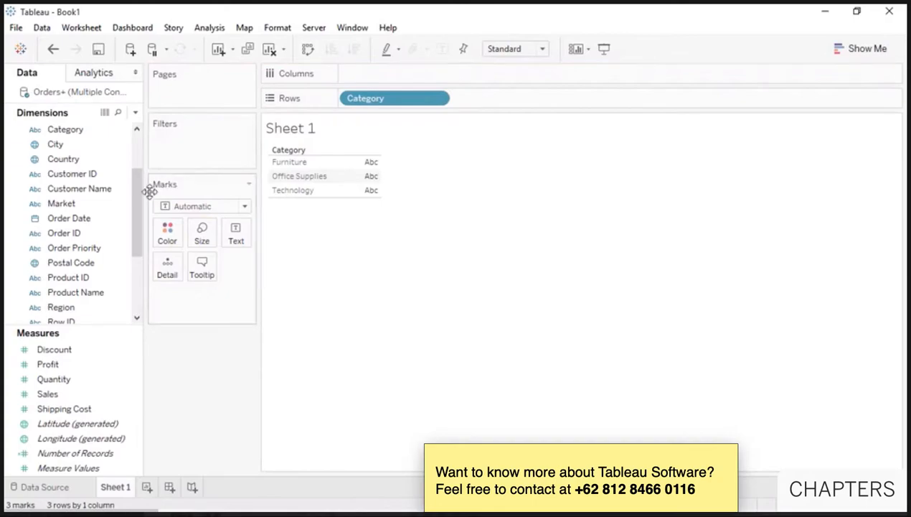
{"action": "left_click_drag", "start_coordinate": [139, 207], "coordinate": [140, 226]}
{"action": "left_click_drag", "start_coordinate": [83, 292], "coordinate": [492, 108]}
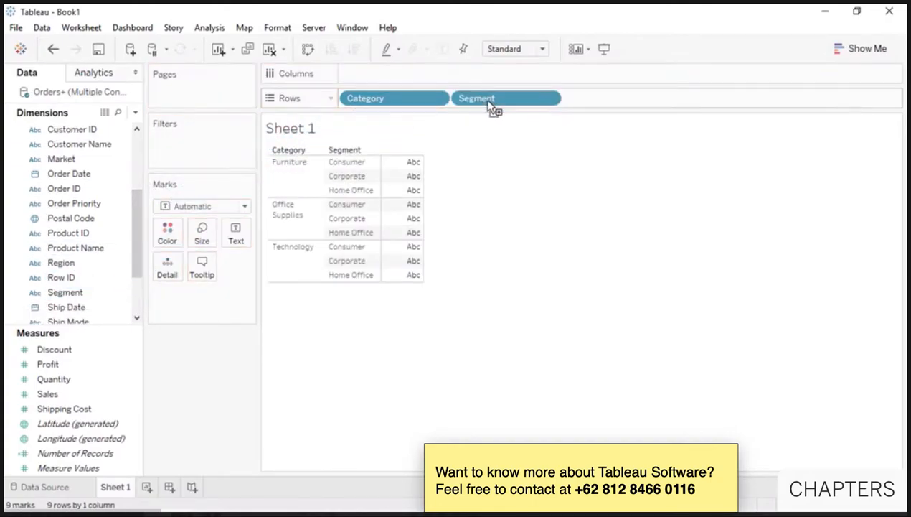
- Plot SUM(Quantity) split by Market and coloured by Market, then clear the worksheet
{"action": "left_click_drag", "start_coordinate": [86, 379], "coordinate": [365, 81]}
{"action": "left_click_drag", "start_coordinate": [708, 451], "coordinate": [741, 447]}
{"action": "left_click_drag", "start_coordinate": [331, 99], "coordinate": [351, 80]}
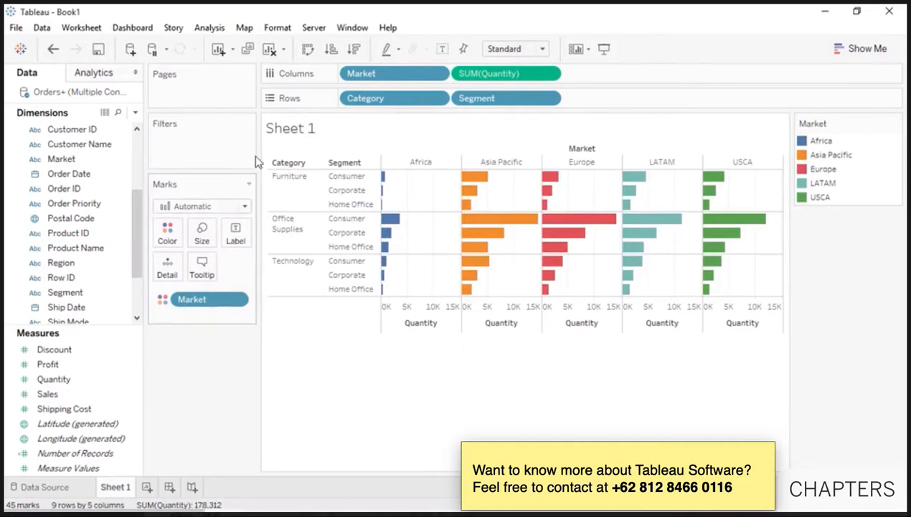
{"action": "left_click", "coordinate": [276, 56]}
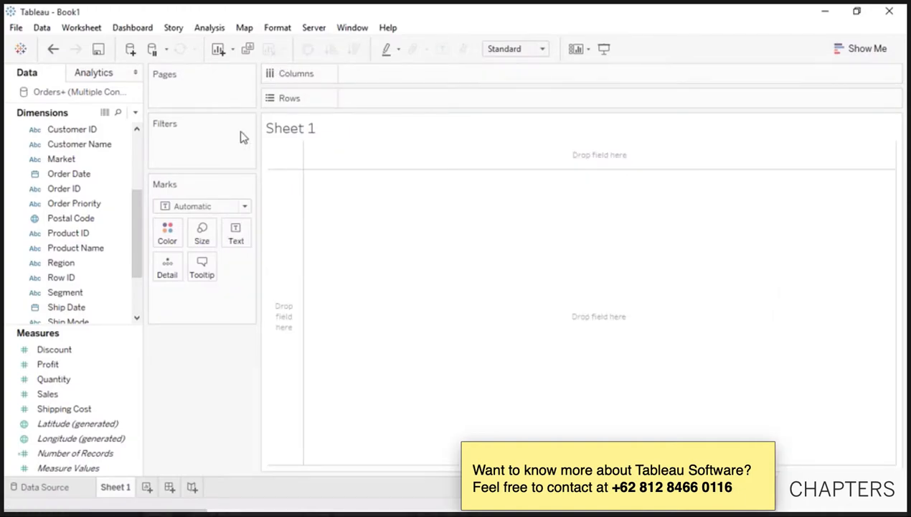
- Chart SUM(Sales) over Order Date by quarter, with years 2012–2015 nested inside each quarter
{"action": "left_click", "coordinate": [126, 395]}
{"action": "left_click_drag", "start_coordinate": [126, 396], "coordinate": [286, 348]}
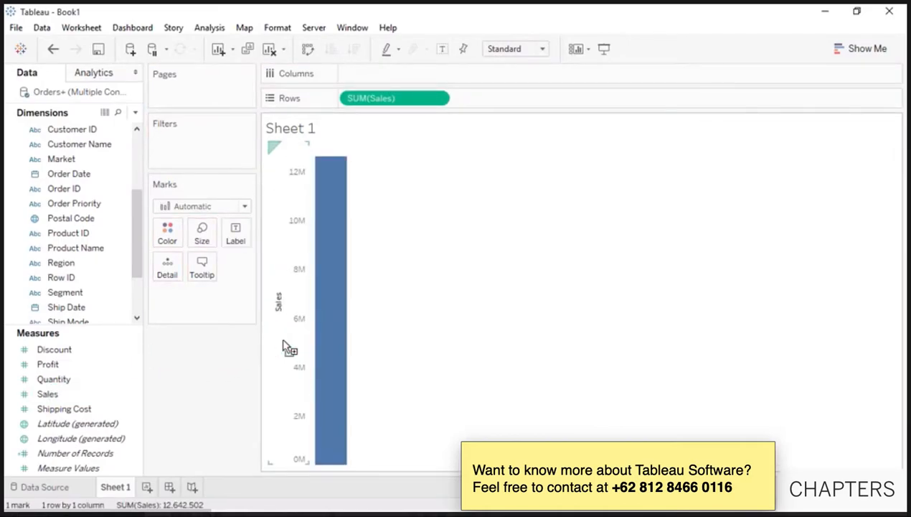
{"action": "mouse_move", "coordinate": [327, 345]}
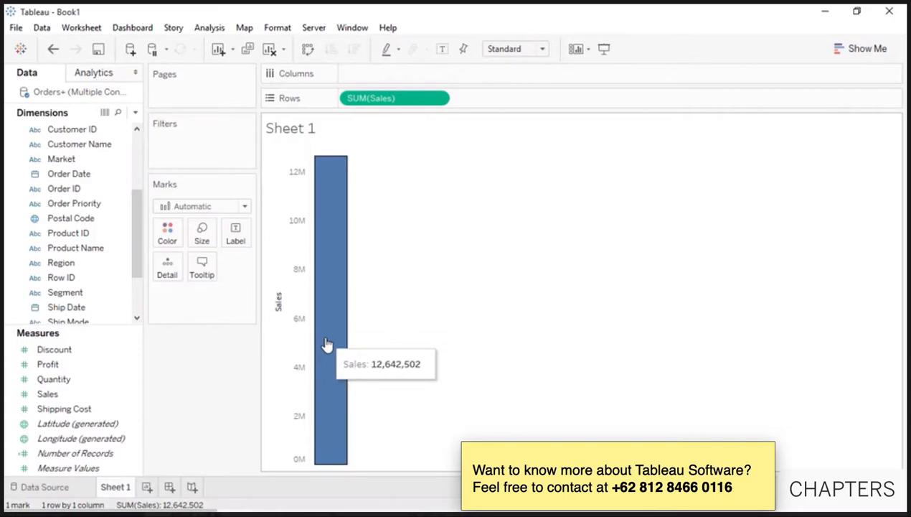
{"action": "left_click_drag", "start_coordinate": [69, 173], "coordinate": [327, 149]}
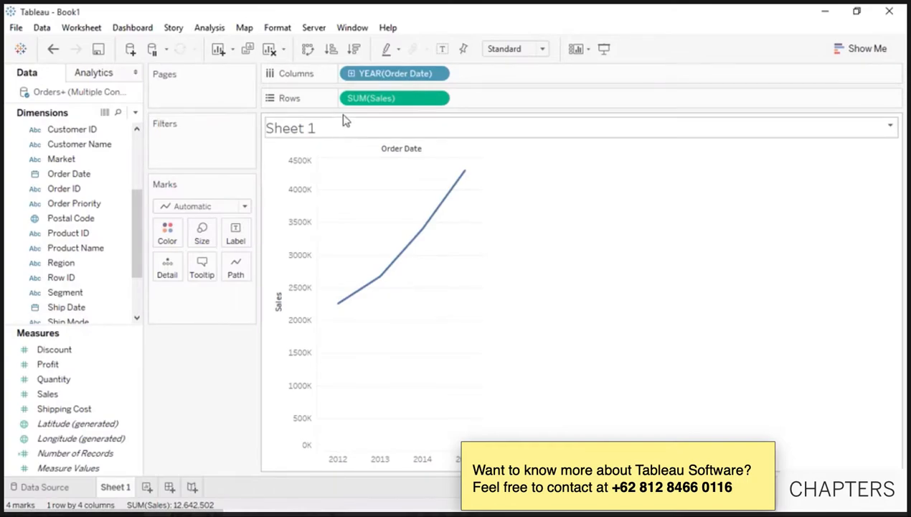
{"action": "left_click", "coordinate": [352, 74]}
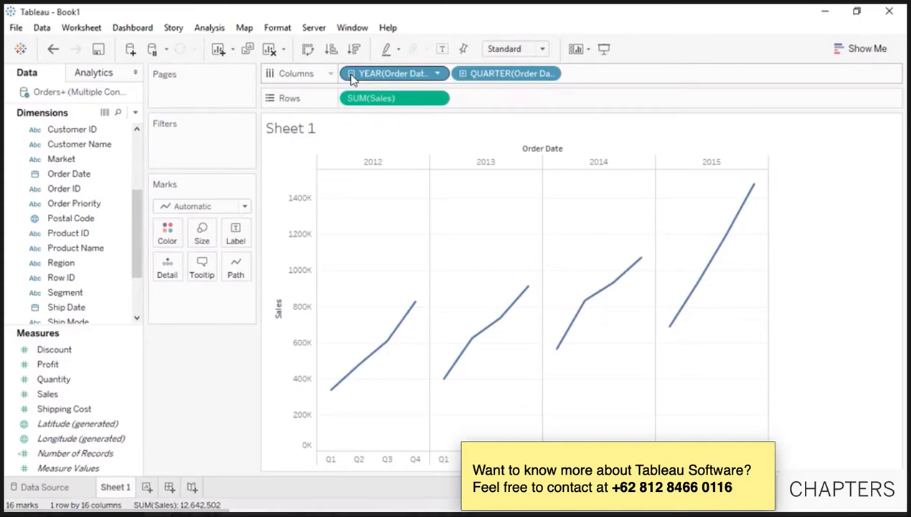
{"action": "left_click_drag", "start_coordinate": [387, 76], "coordinate": [590, 77]}
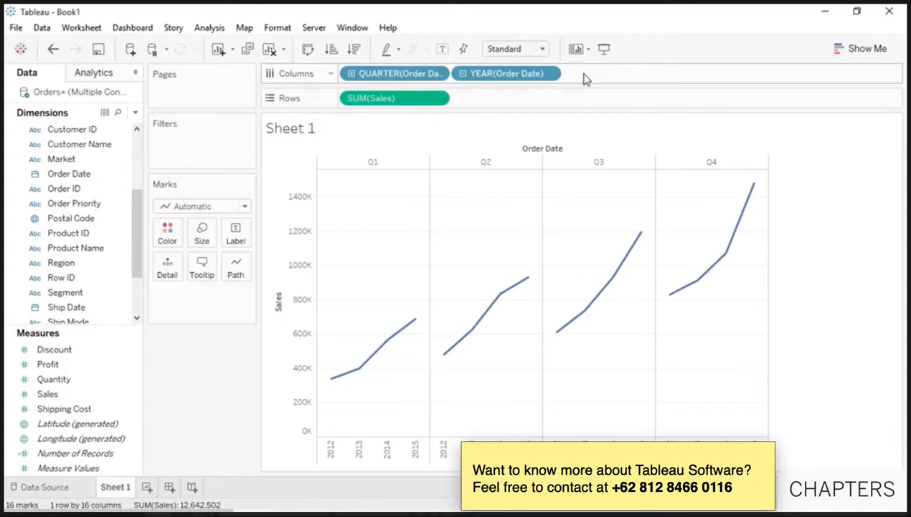
- Colour the Sales lines by YEAR(Order Date) and change the date level from quarter to month
{"action": "left_click_drag", "start_coordinate": [535, 75], "coordinate": [172, 233]}
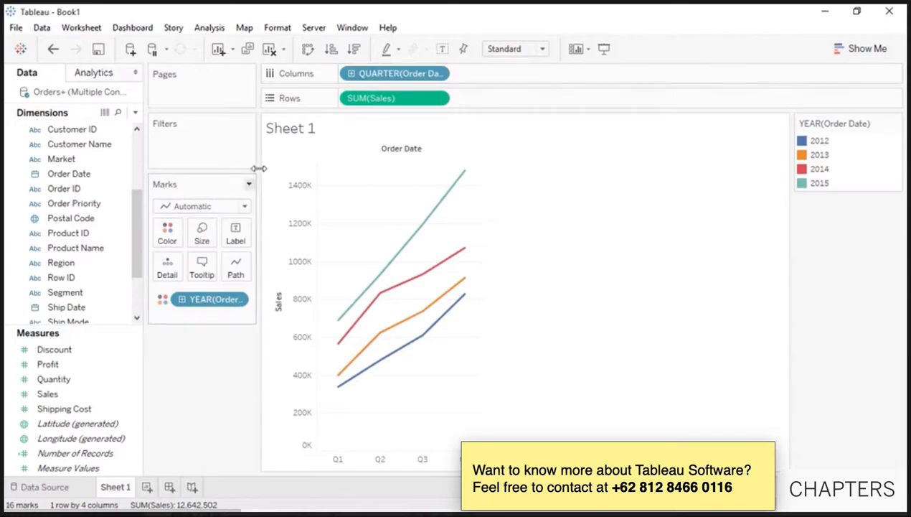
{"action": "left_click", "coordinate": [439, 74]}
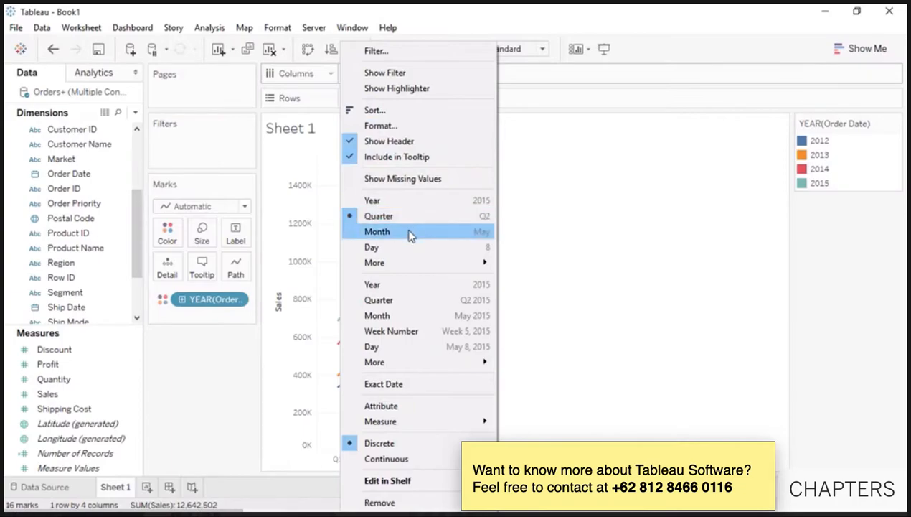
{"action": "left_click", "coordinate": [376, 231]}
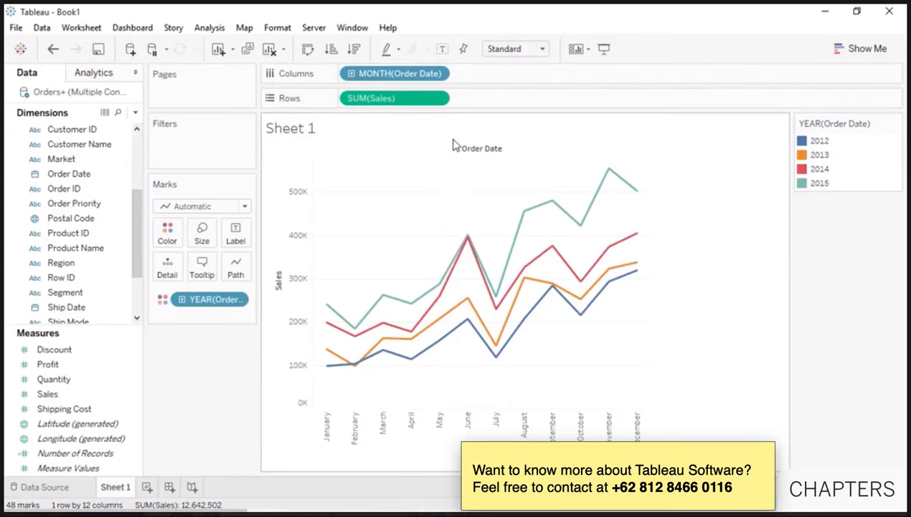
- Try Average for Sales, undo it, then apply a Year Over Year Growth table calculation
{"action": "left_click", "coordinate": [438, 98]}
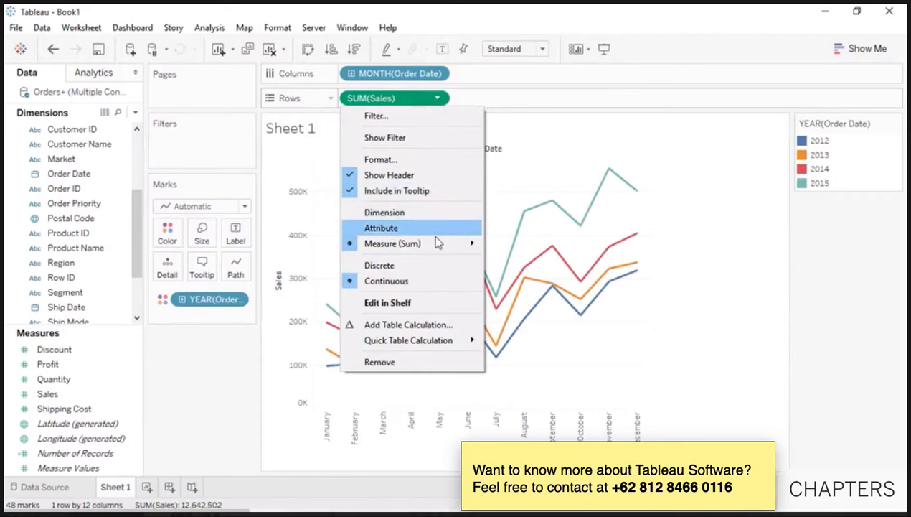
{"action": "mouse_move", "coordinate": [439, 245]}
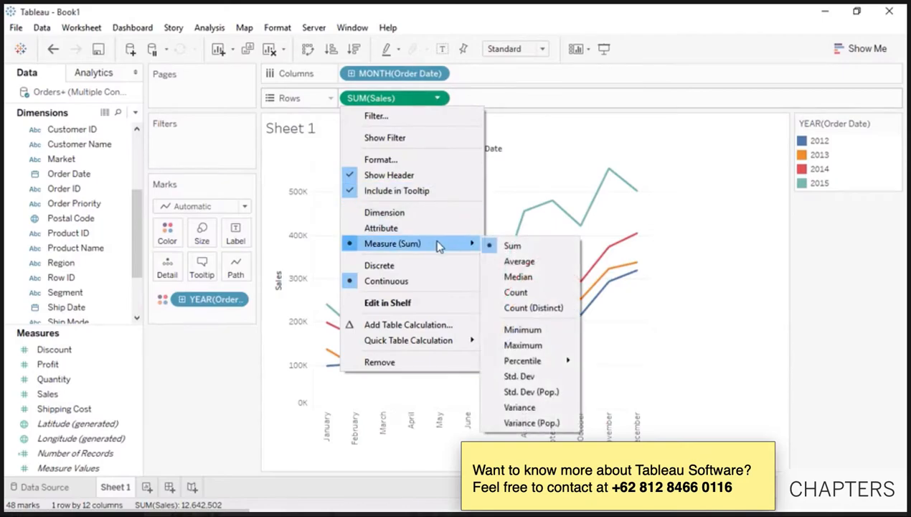
{"action": "left_click", "coordinate": [511, 264]}
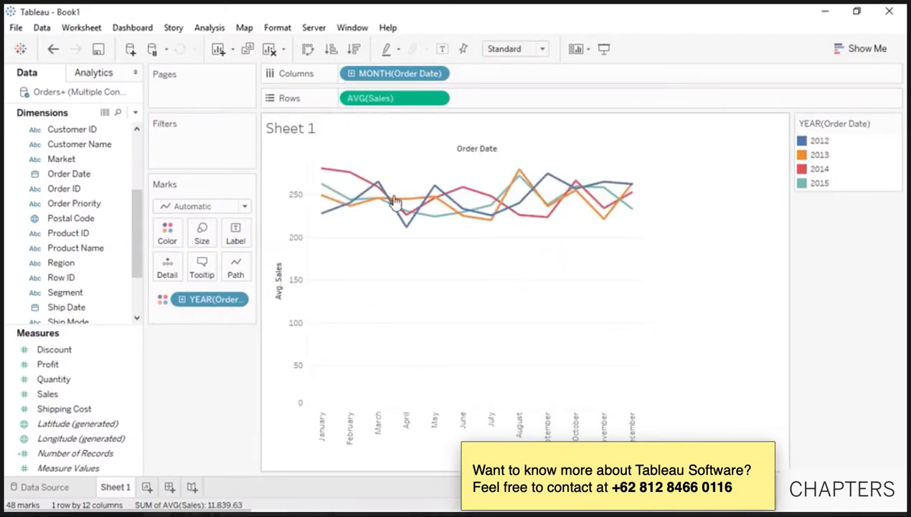
{"action": "left_click", "coordinate": [53, 50]}
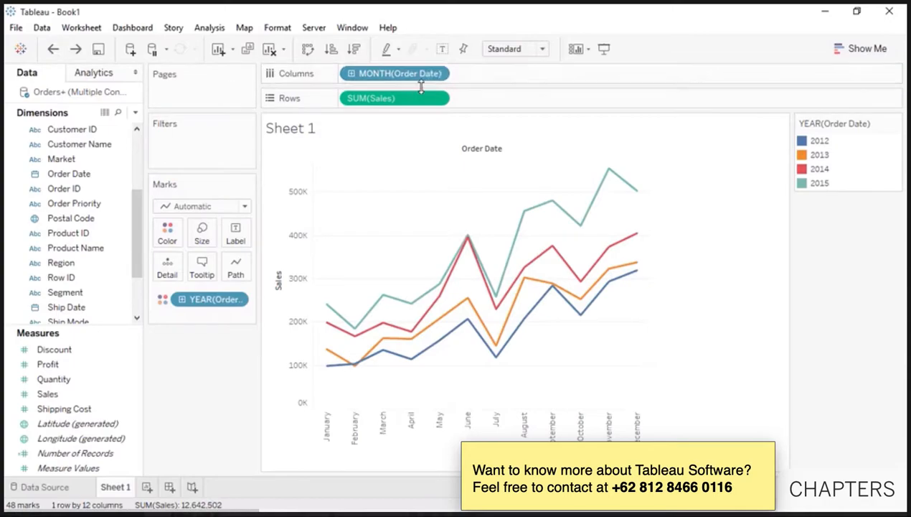
{"action": "left_click", "coordinate": [438, 99]}
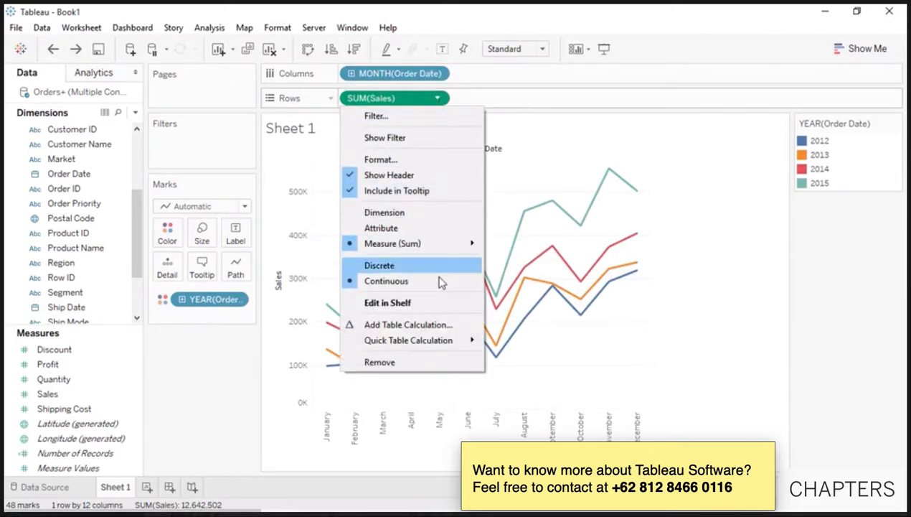
{"action": "mouse_move", "coordinate": [445, 342]}
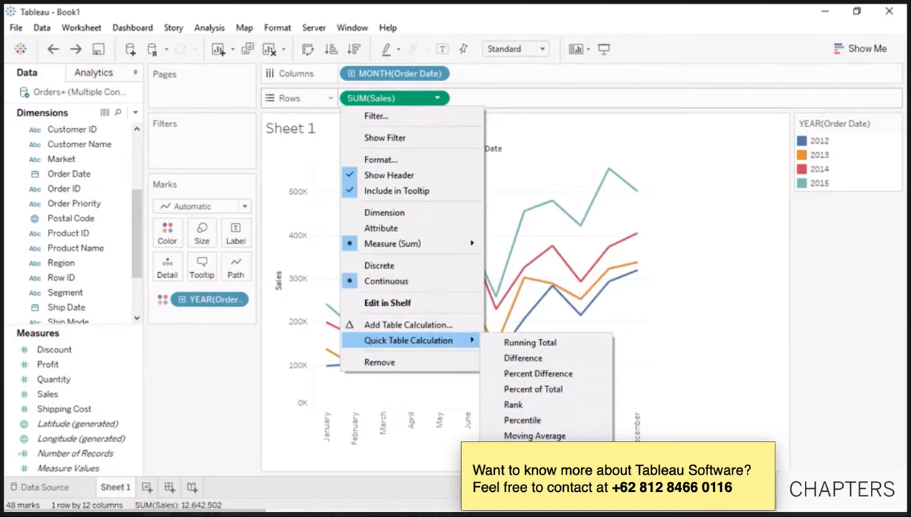
{"action": "left_click", "coordinate": [547, 482]}
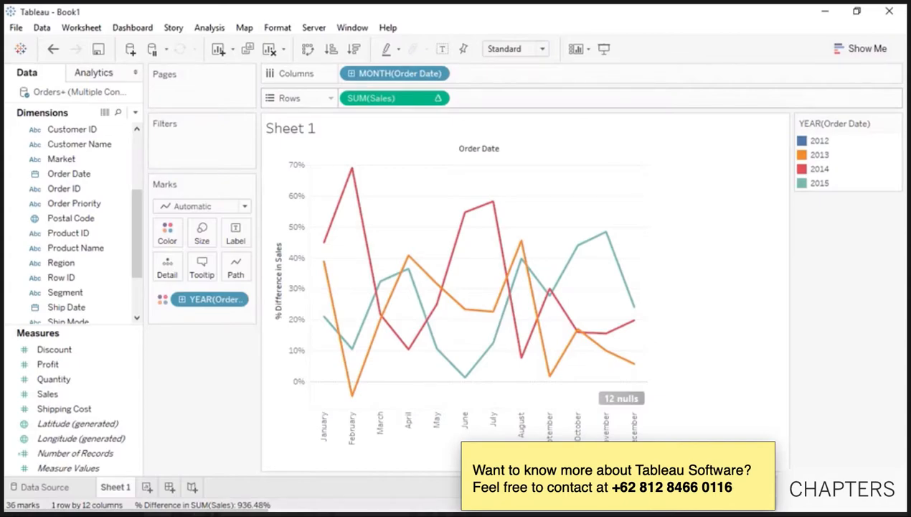
- Add plain Sales to Rows and move the year-over-year growth pill onto Tooltip
{"action": "left_click", "coordinate": [100, 399]}
{"action": "left_click_drag", "start_coordinate": [101, 399], "coordinate": [347, 104]}
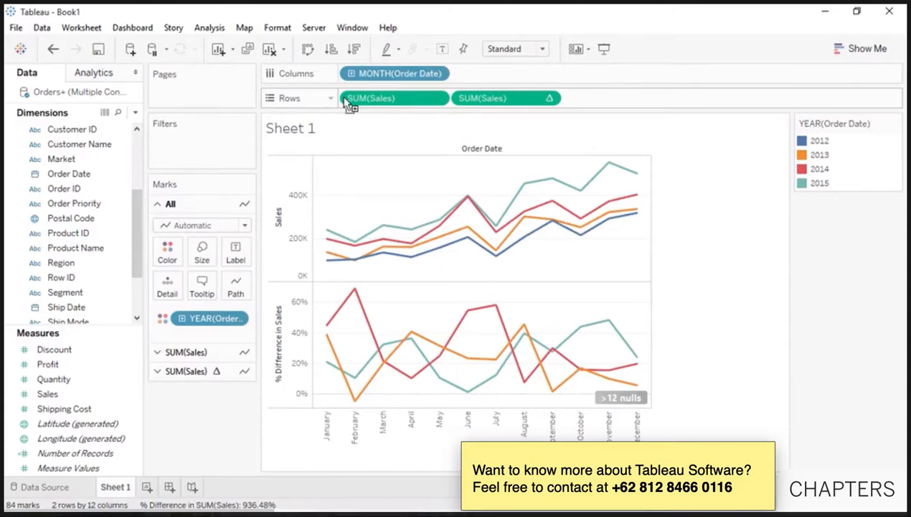
{"action": "left_click_drag", "start_coordinate": [465, 99], "coordinate": [206, 282]}
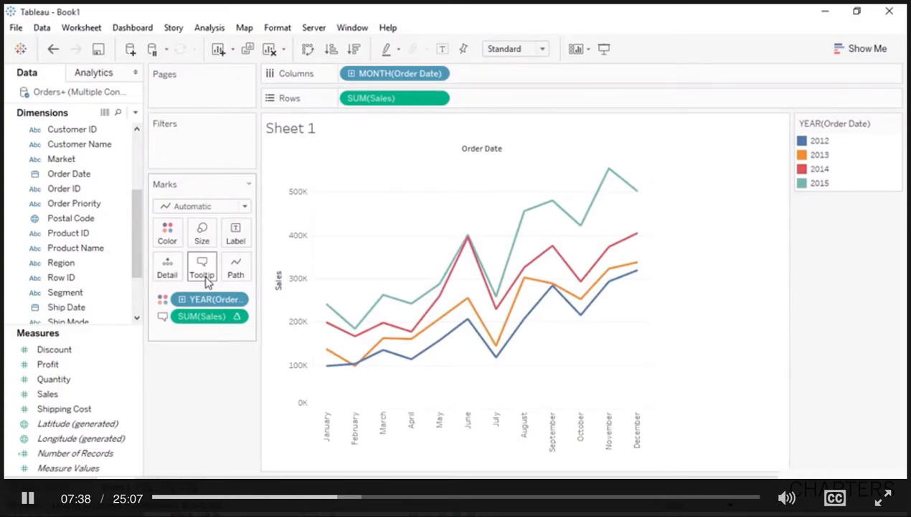
{"action": "mouse_move", "coordinate": [330, 310]}
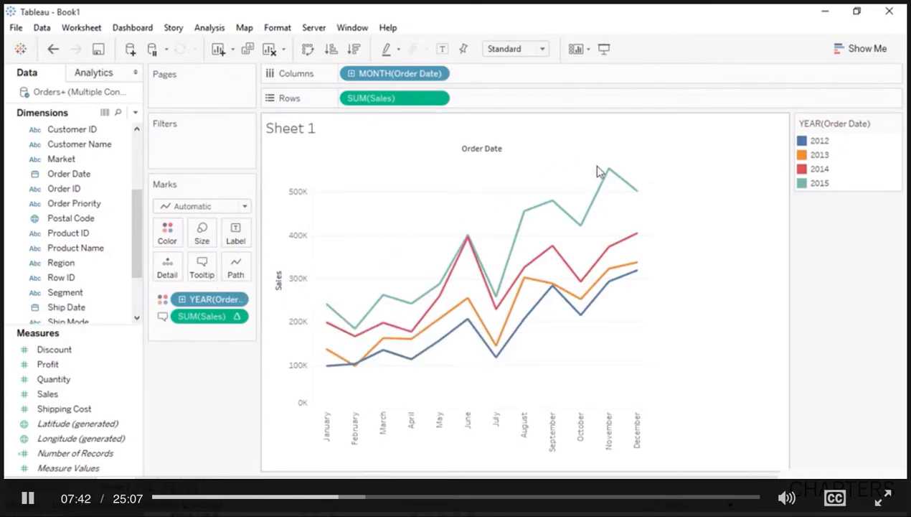
{"action": "mouse_move", "coordinate": [608, 174]}
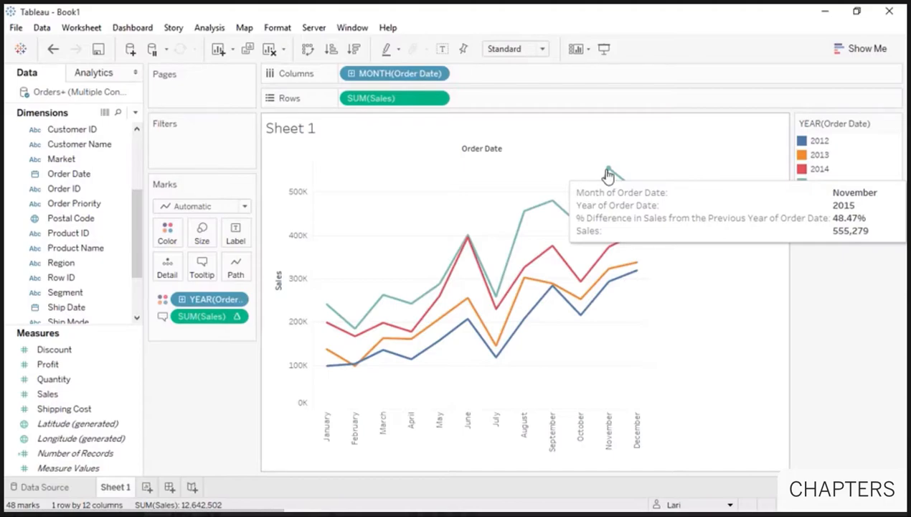
{"action": "left_click_drag", "start_coordinate": [136, 203], "coordinate": [136, 175]}
- Split the chart by Category into rows and add a 'Fall Sale' point annotation on Furniture
{"action": "left_click_drag", "start_coordinate": [65, 174], "coordinate": [342, 102]}
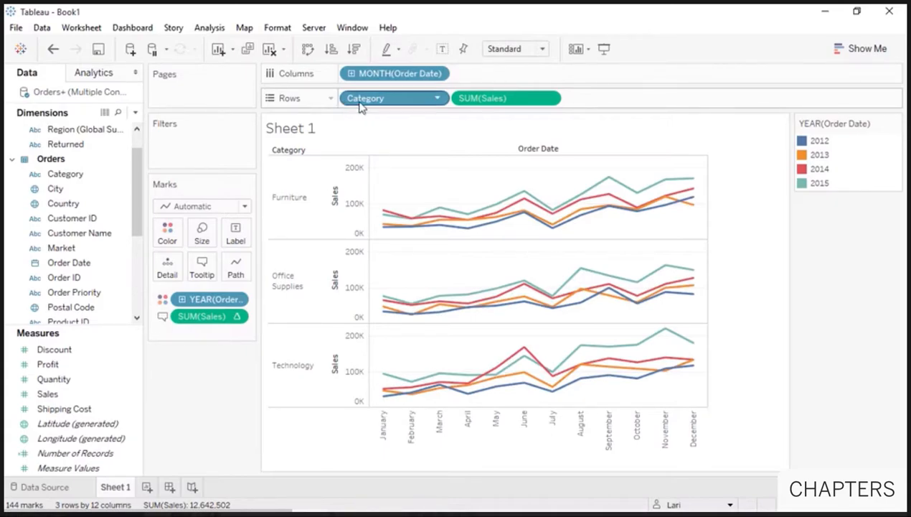
{"action": "right_click", "coordinate": [569, 185]}
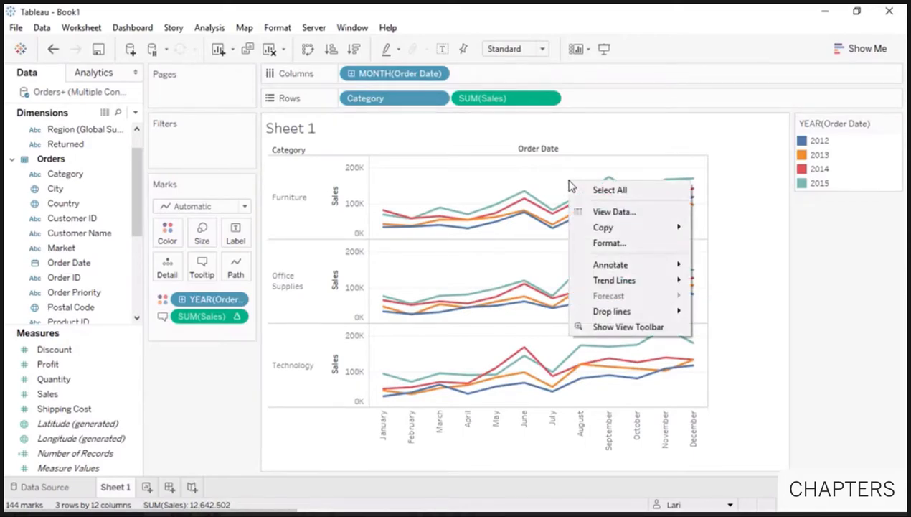
{"action": "mouse_move", "coordinate": [608, 268]}
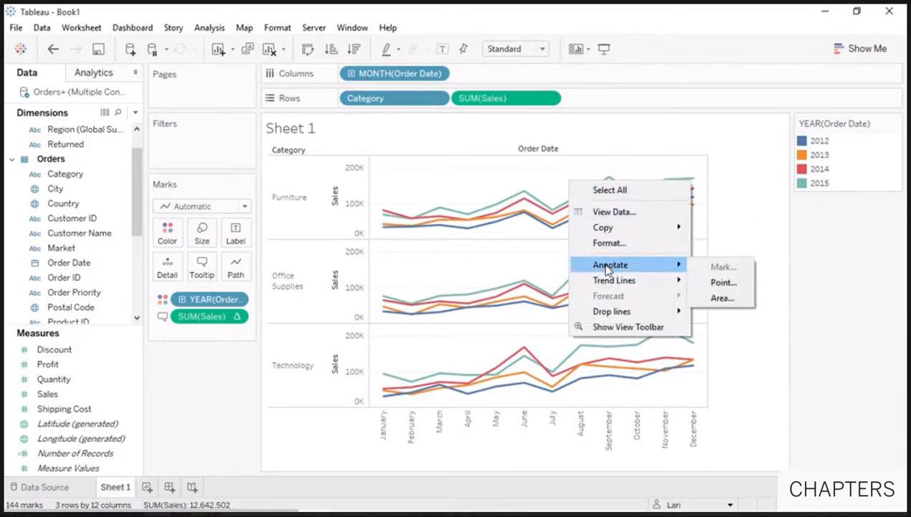
{"action": "left_click", "coordinate": [712, 286]}
{"action": "type", "text": "Fall Sale"}
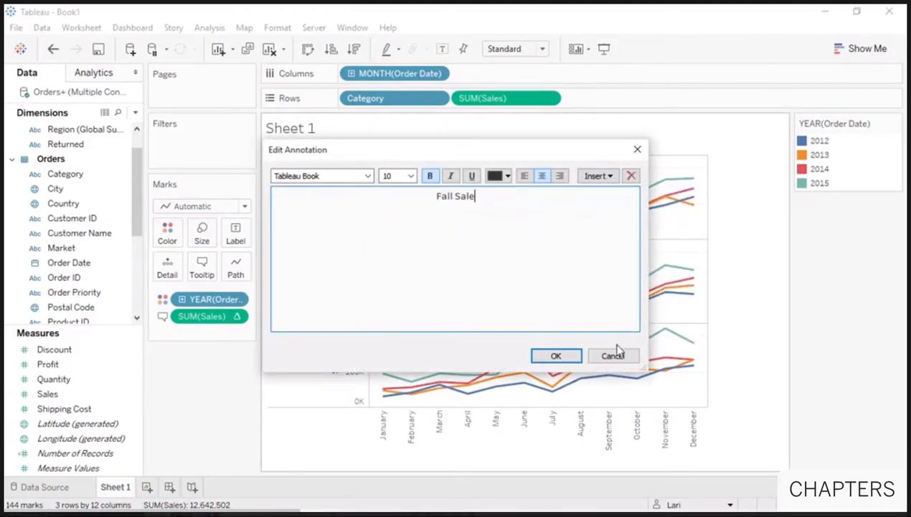
{"action": "left_click", "coordinate": [556, 356]}
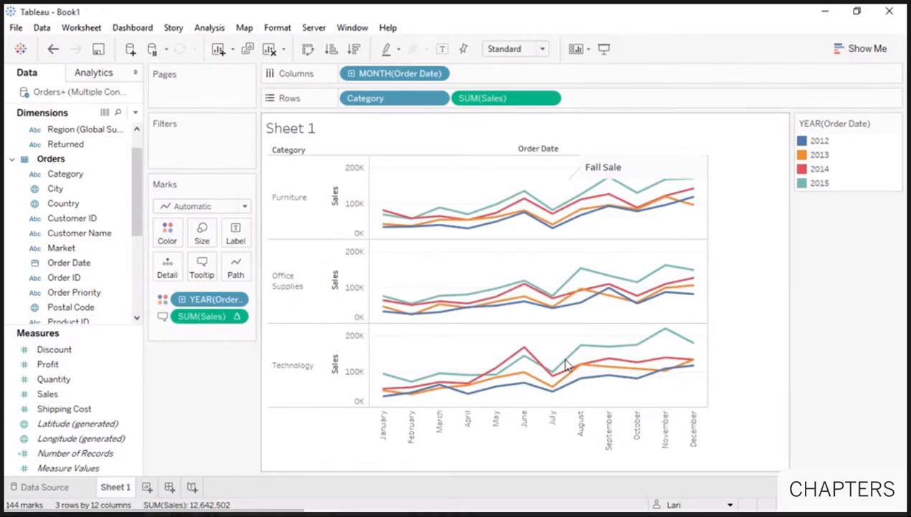
{"action": "right_click", "coordinate": [553, 345]}
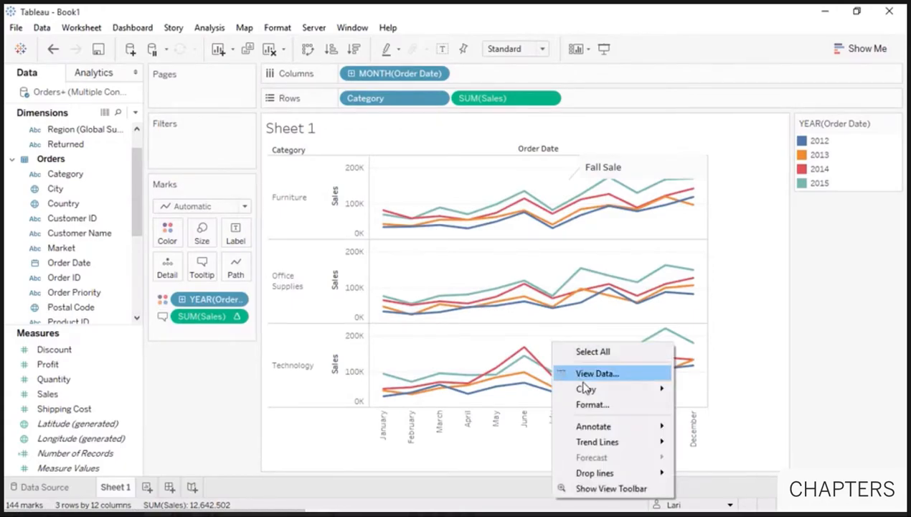
- Cancel copying the chart as an image and rename Sheet 1 to 'Sales Seasonality'
{"action": "mouse_move", "coordinate": [585, 388]}
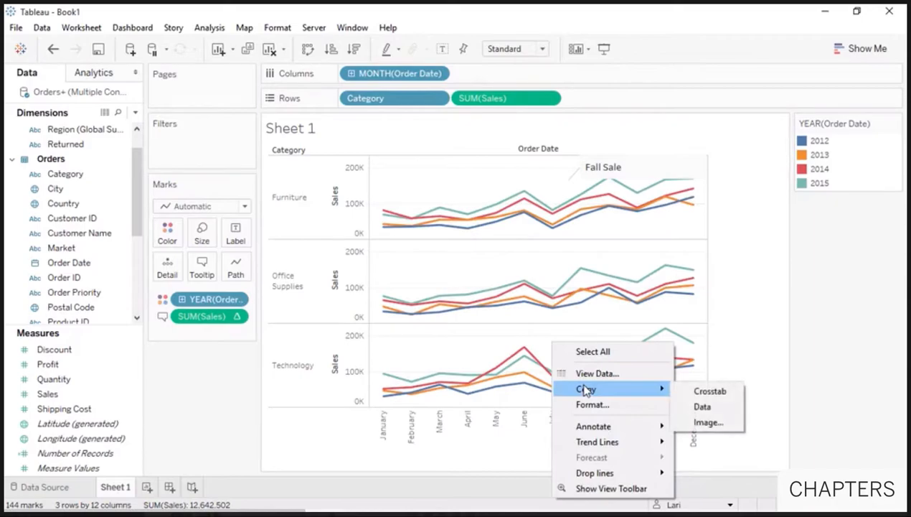
{"action": "left_click", "coordinate": [721, 426]}
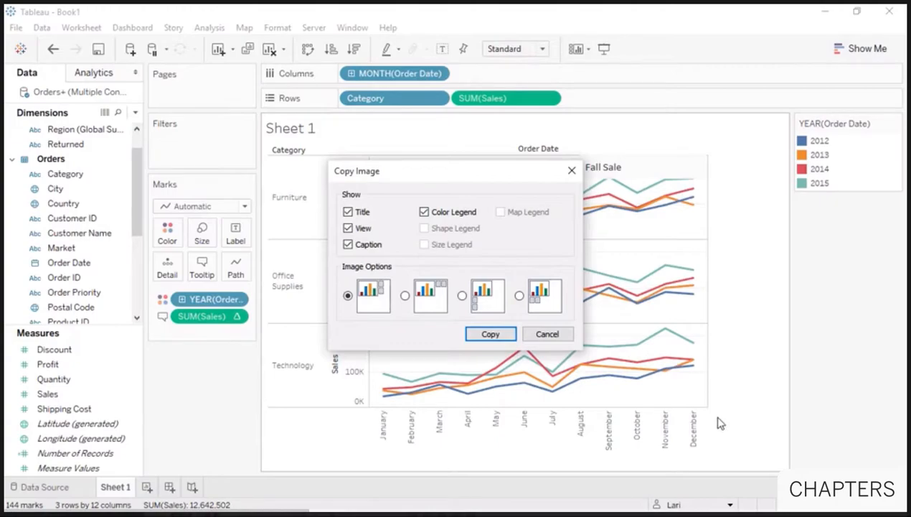
{"action": "left_click", "coordinate": [572, 171]}
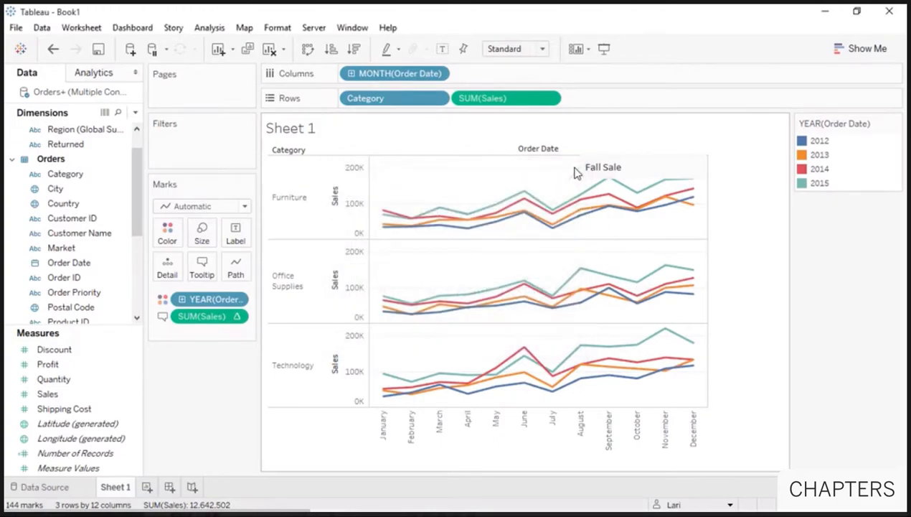
{"action": "double_click", "coordinate": [117, 488]}
{"action": "type", "text": "Sales Seasonality"}
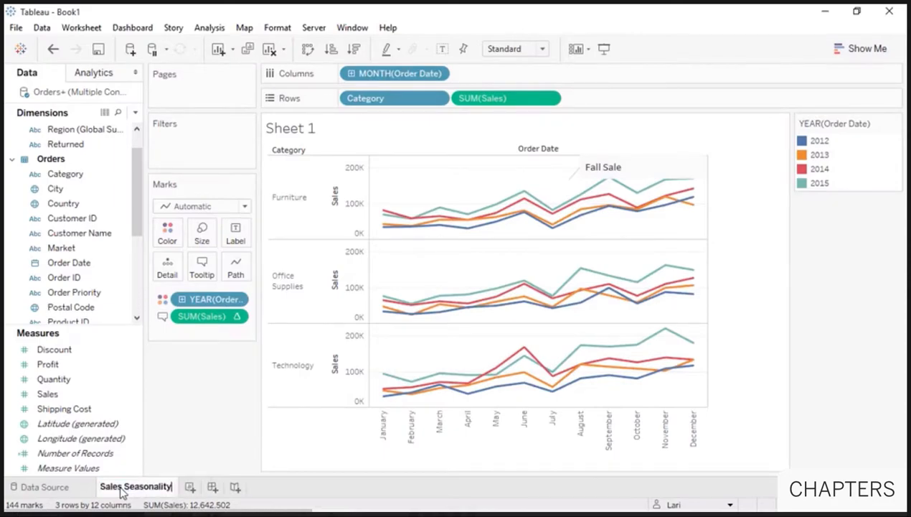
{"action": "left_click", "coordinate": [155, 468]}
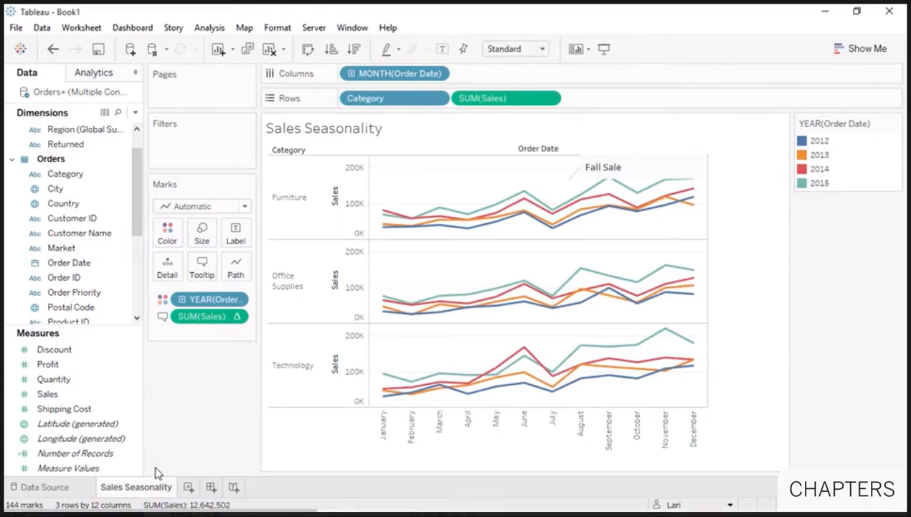
- Copy the chart's underlying data with Copy > Data
{"action": "right_click", "coordinate": [403, 355]}
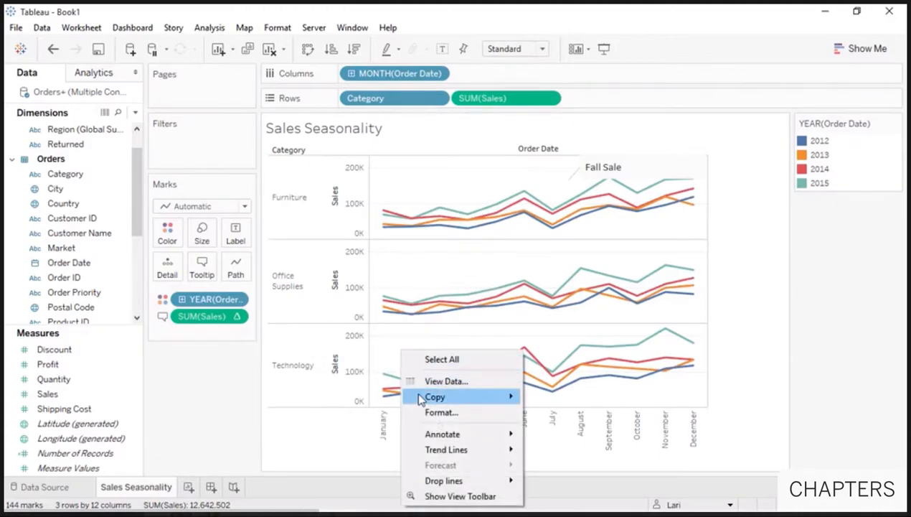
{"action": "mouse_move", "coordinate": [418, 397]}
{"action": "left_click", "coordinate": [551, 415]}
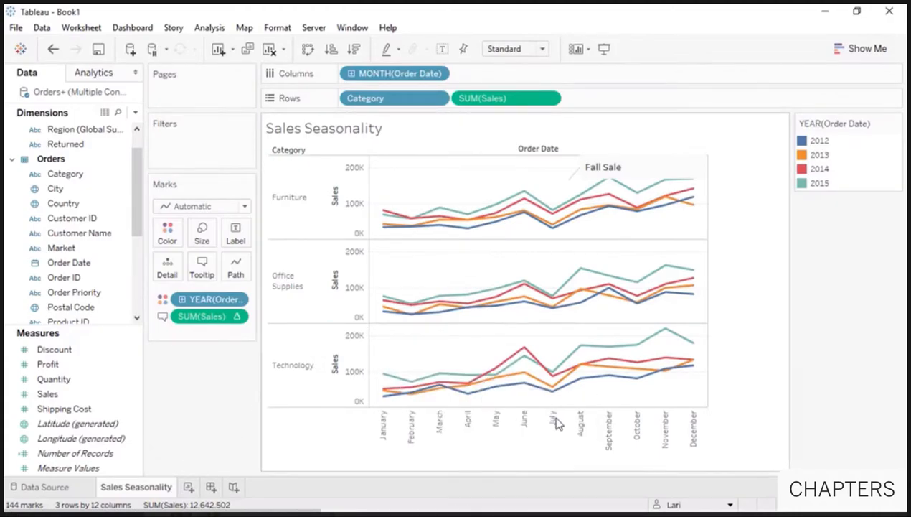
- Paste the copied chart data into Excel at A1, select column D, and return to Tableau
{"action": "left_click", "coordinate": [827, 16]}
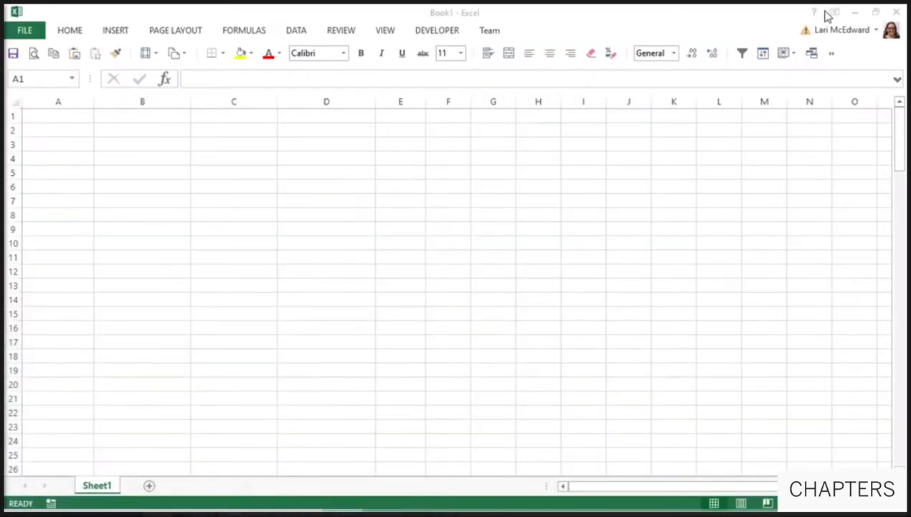
{"action": "left_click", "coordinate": [77, 117]}
{"action": "key", "text": "ctrl+v"}
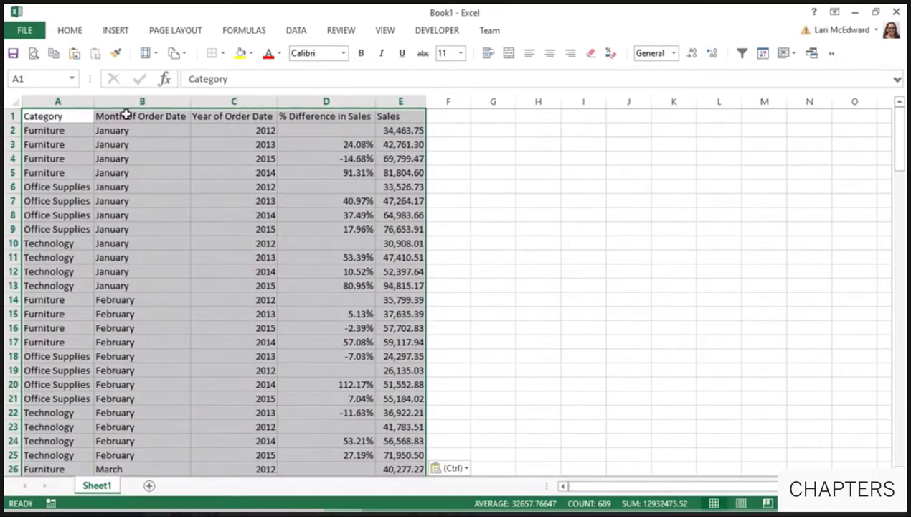
{"action": "left_click", "coordinate": [304, 101]}
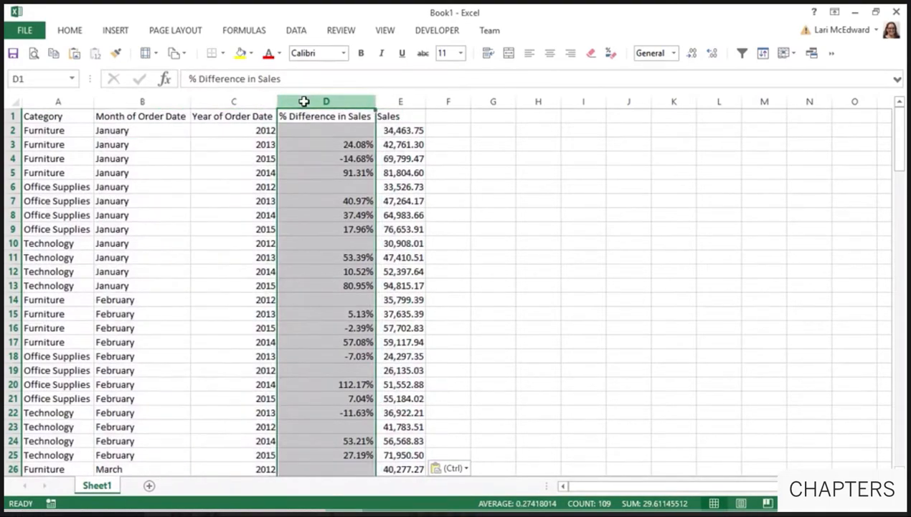
{"action": "left_click", "coordinate": [855, 11]}
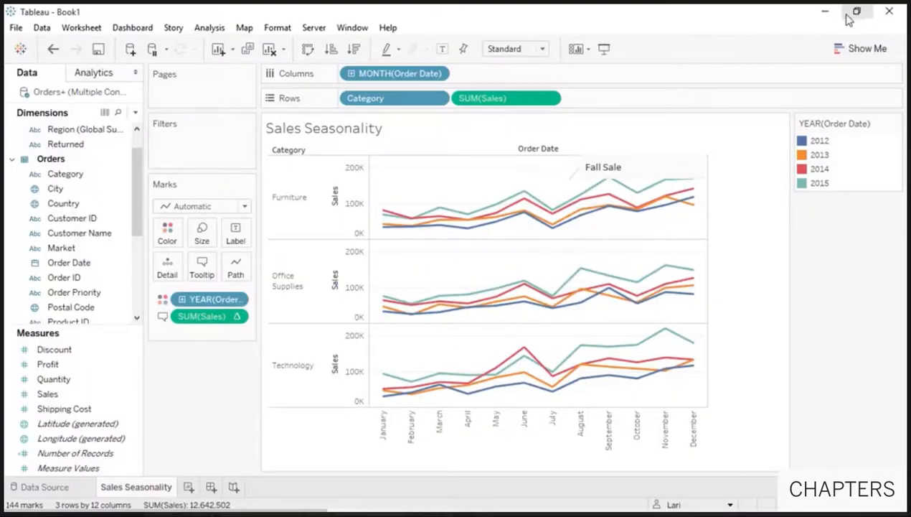
{"action": "right_click", "coordinate": [148, 489]}
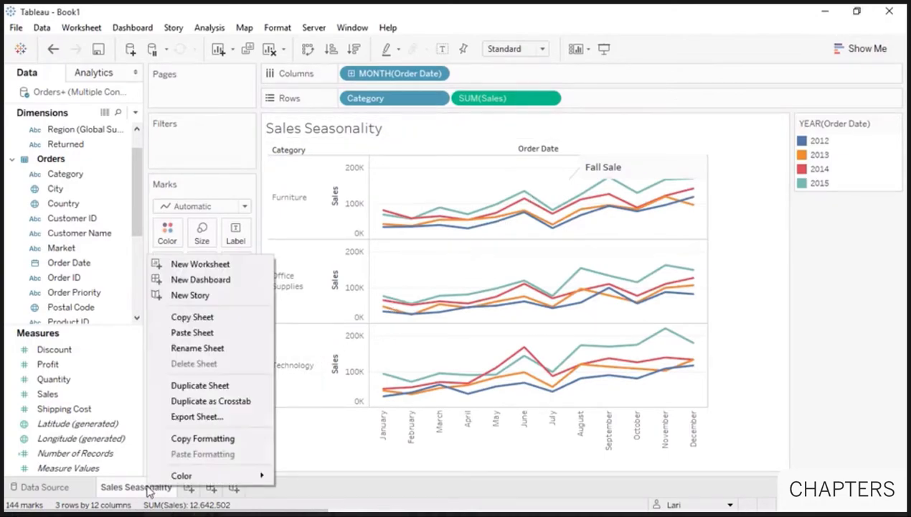
- Duplicate the sheet as a crosstab, swap rows and columns, and put Category on Rows
{"action": "left_click", "coordinate": [192, 401]}
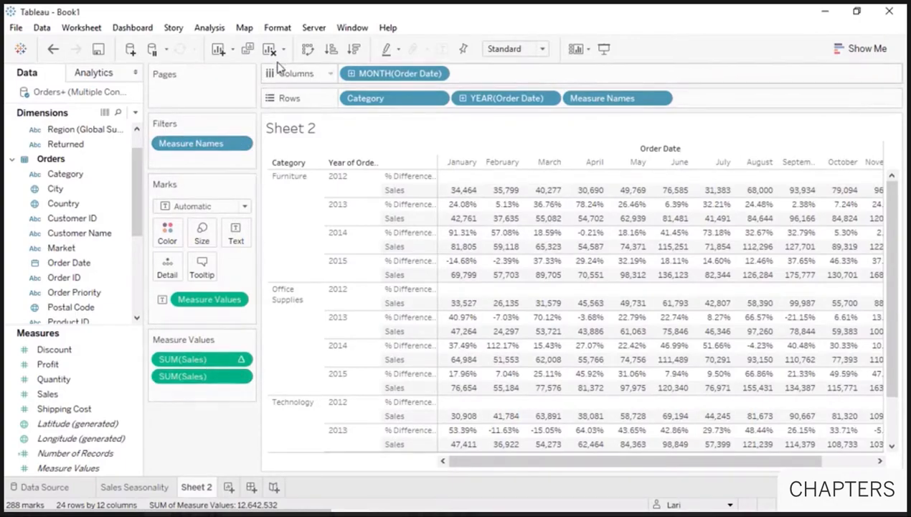
{"action": "left_click", "coordinate": [307, 50]}
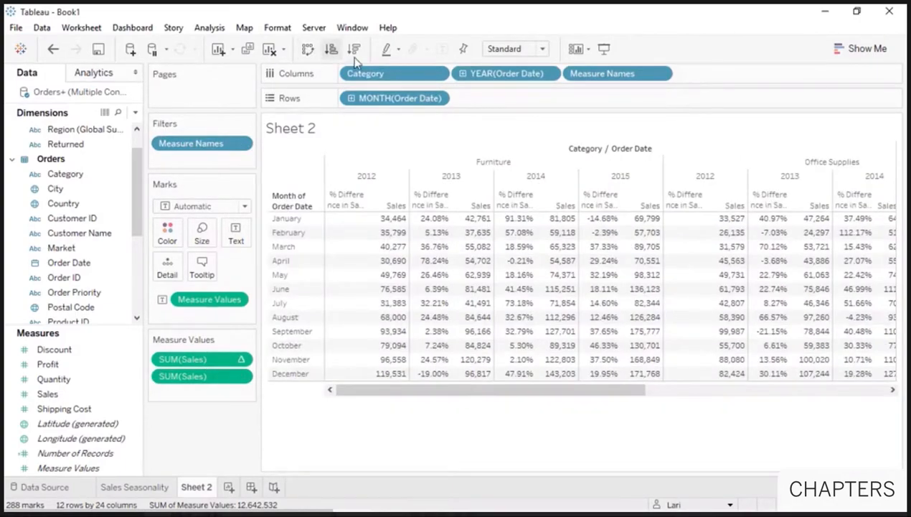
{"action": "left_click_drag", "start_coordinate": [372, 74], "coordinate": [486, 112]}
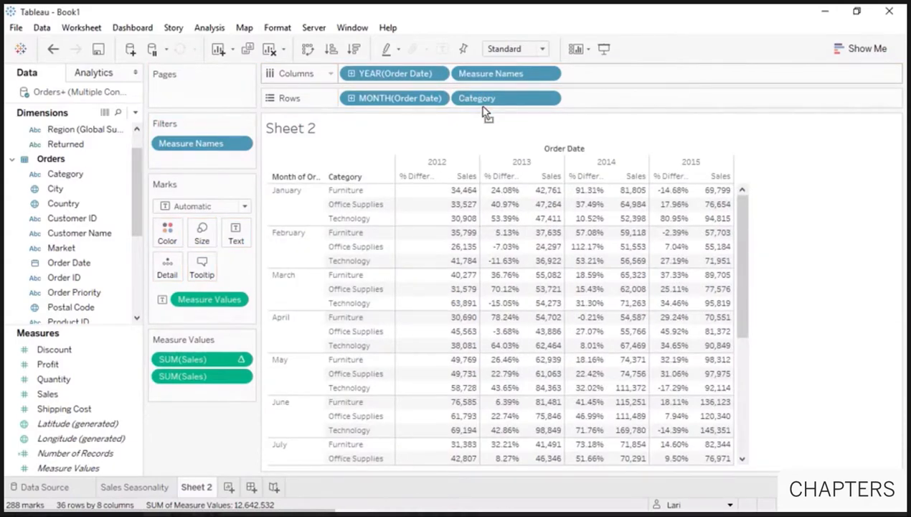
- Hide the Sheet 2 title, fit it to Entire View, and colour it by SUM(Profit)
{"action": "right_click", "coordinate": [415, 128]}
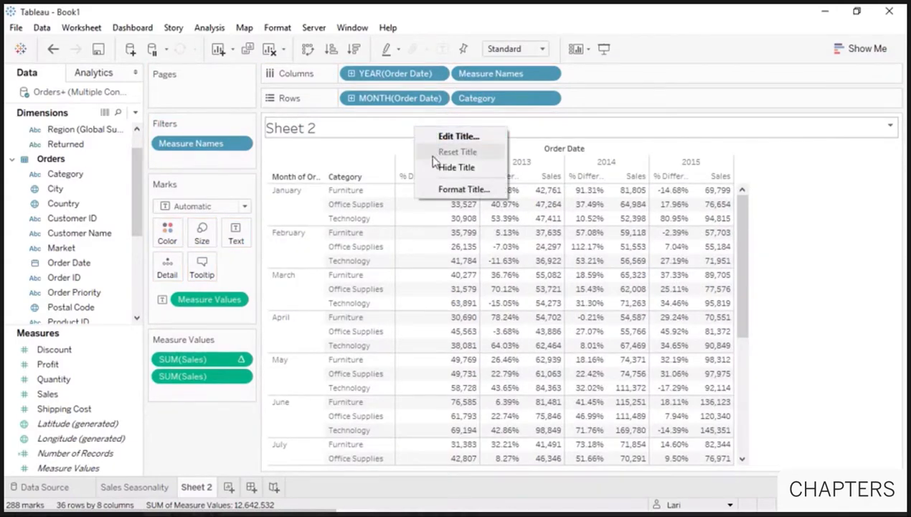
{"action": "left_click", "coordinate": [452, 167]}
{"action": "left_click", "coordinate": [542, 48]}
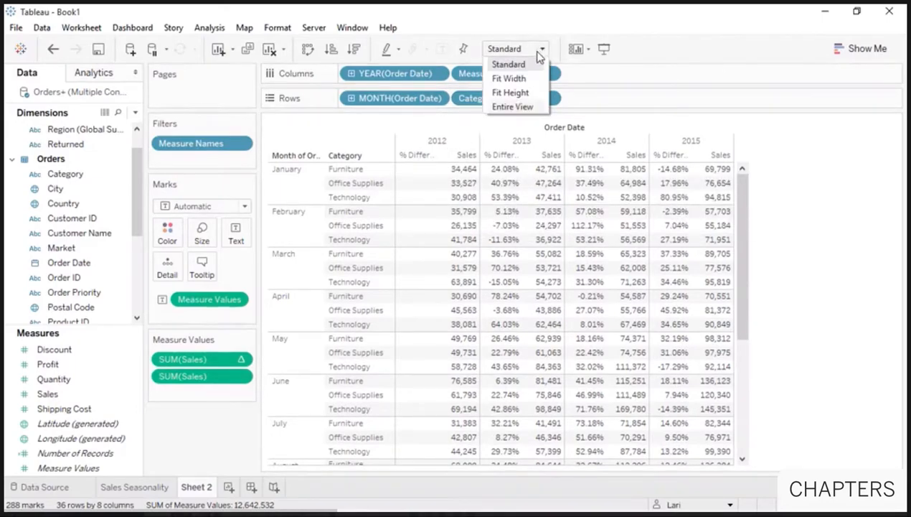
{"action": "left_click", "coordinate": [511, 107]}
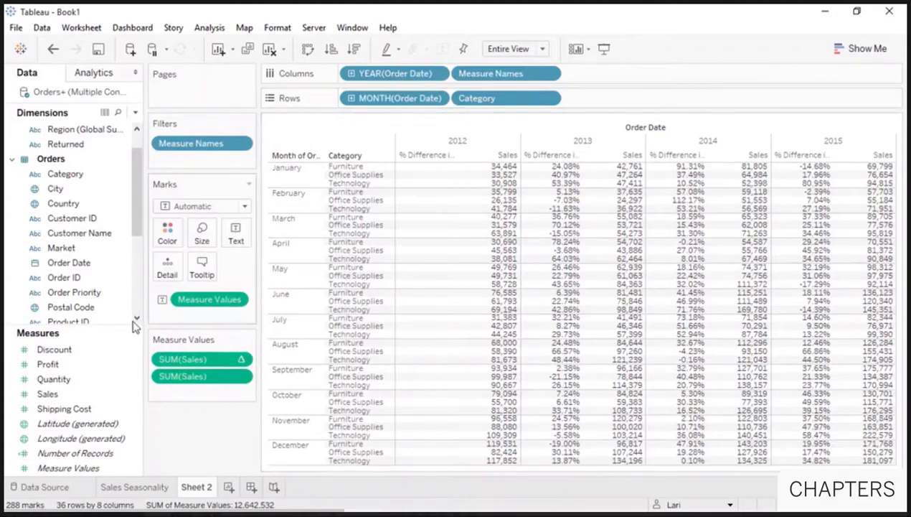
{"action": "left_click_drag", "start_coordinate": [100, 365], "coordinate": [167, 233]}
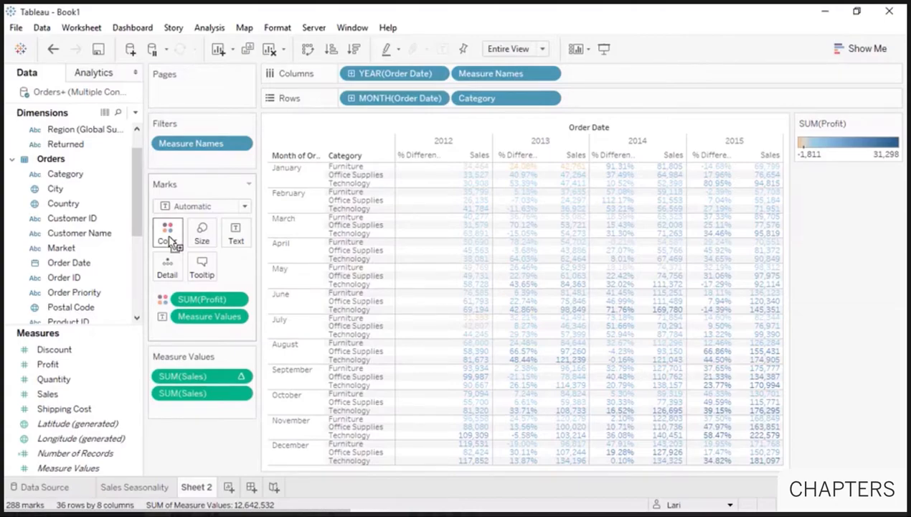
- Set the profit colours to a stepped Green-Gold palette with 6 steps
{"action": "left_click", "coordinate": [170, 239]}
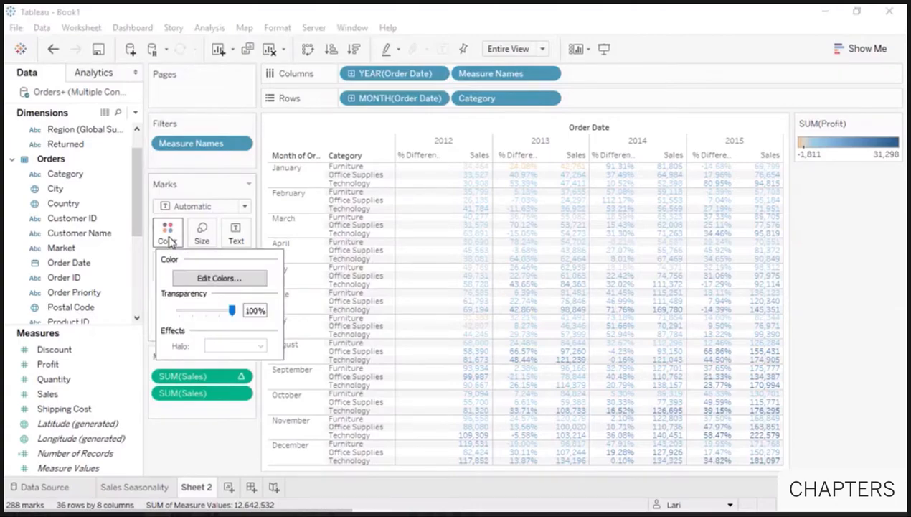
{"action": "left_click", "coordinate": [190, 279]}
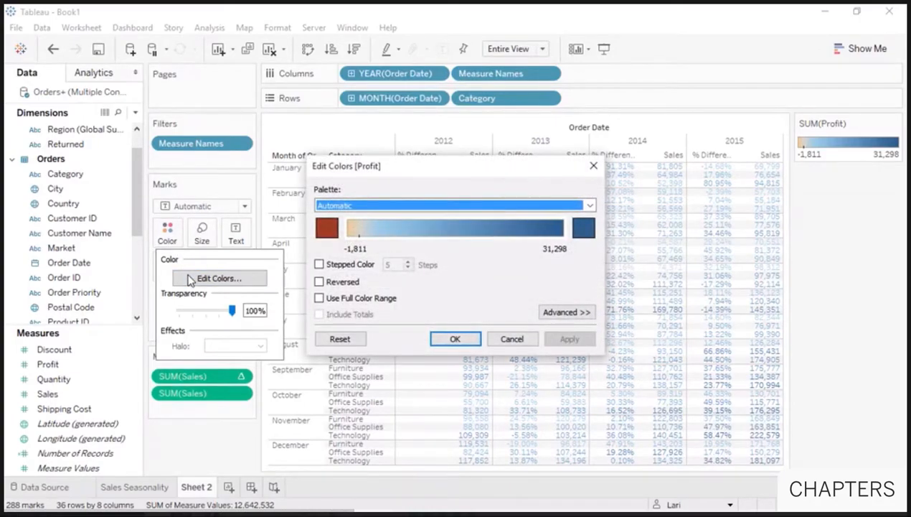
{"action": "left_click", "coordinate": [591, 206]}
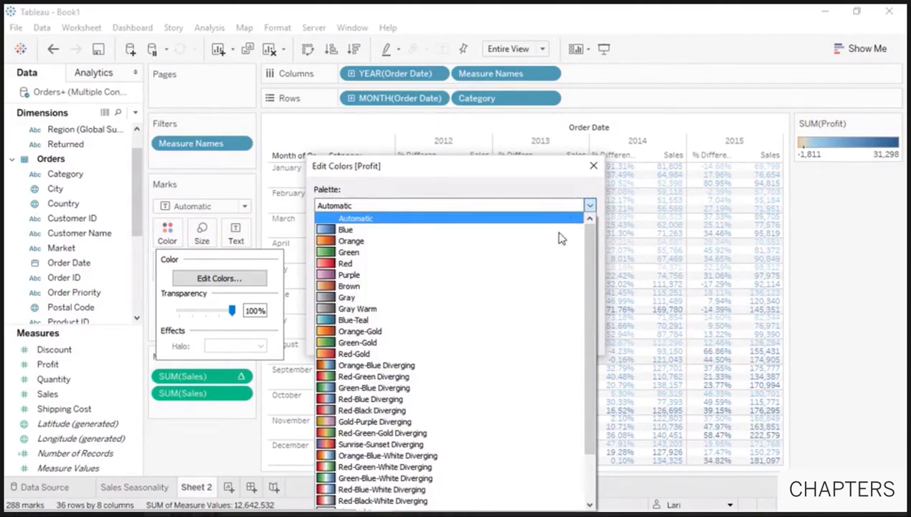
{"action": "left_click", "coordinate": [493, 348]}
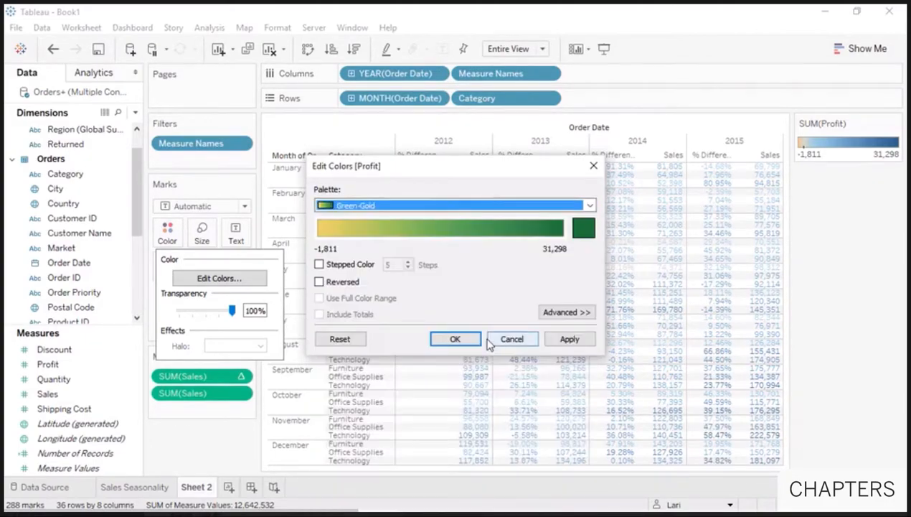
{"action": "left_click", "coordinate": [356, 267]}
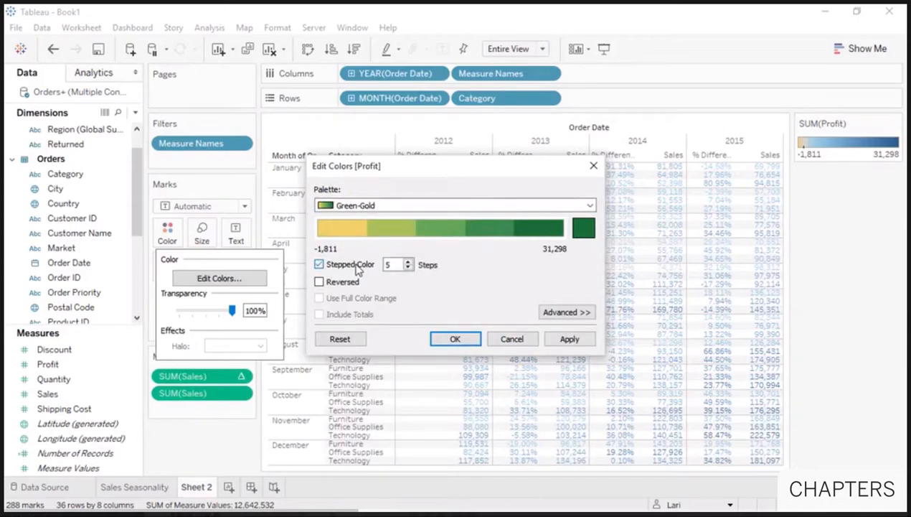
{"action": "left_click", "coordinate": [407, 262]}
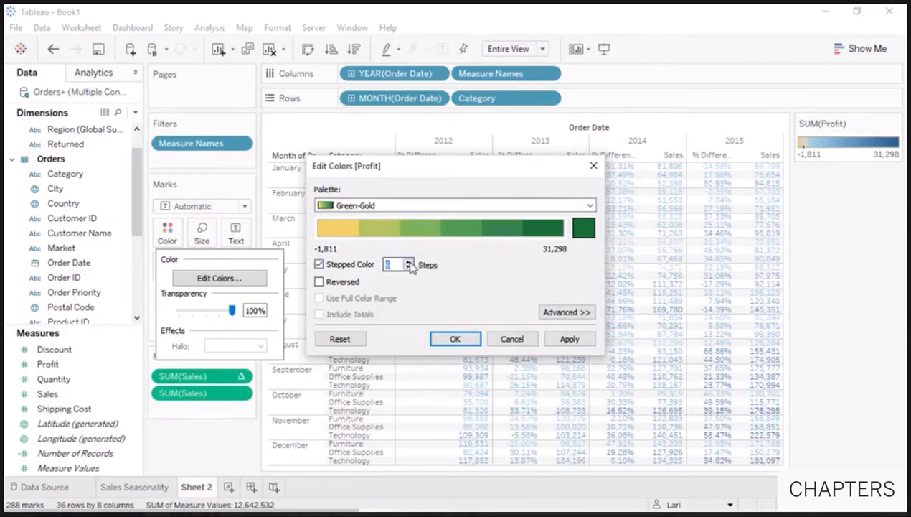
{"action": "left_click", "coordinate": [448, 338]}
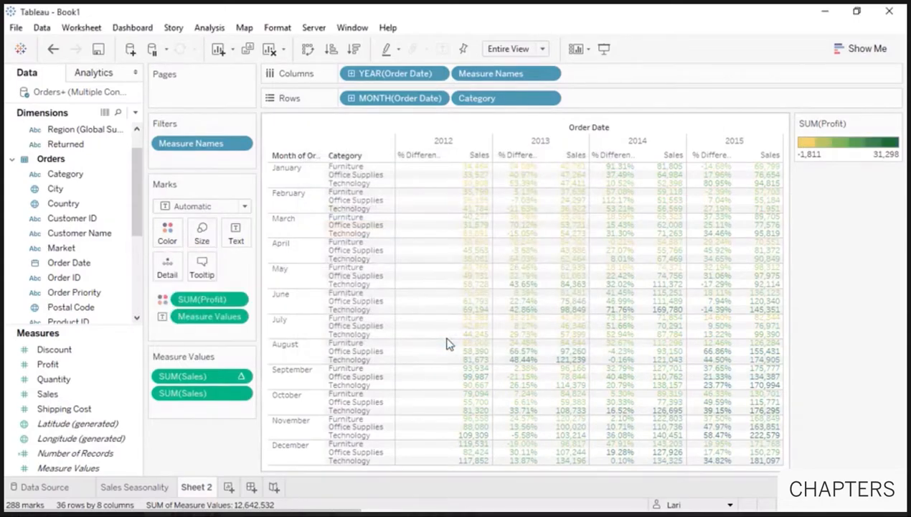
- Make the marks squares and show value labels in every cell
{"action": "left_click", "coordinate": [239, 206]}
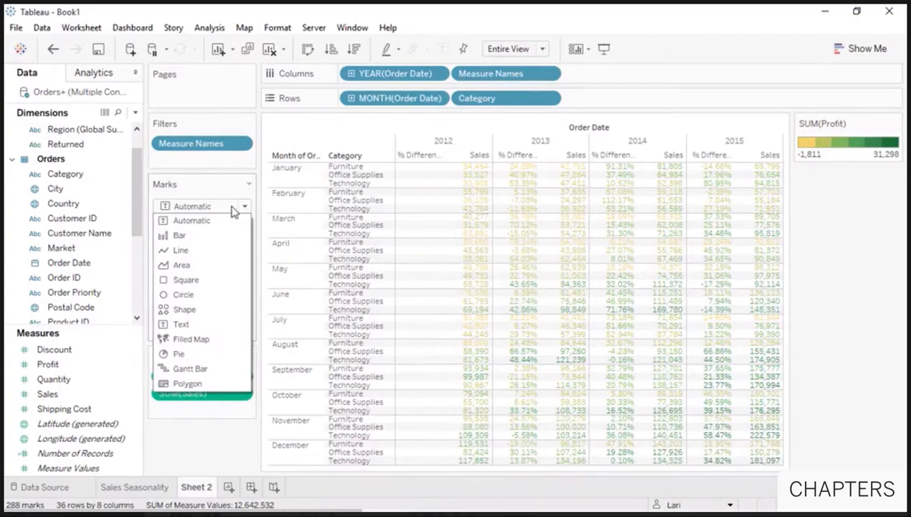
{"action": "left_click", "coordinate": [217, 280]}
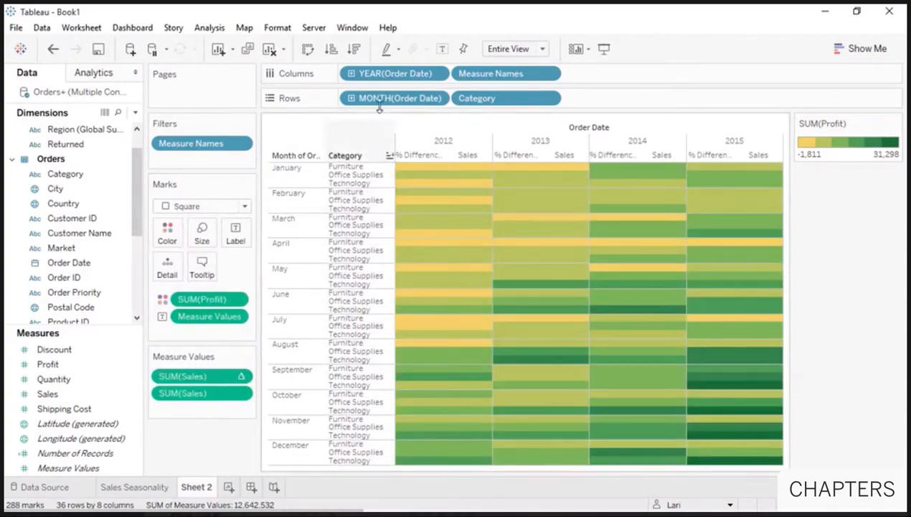
{"action": "left_click", "coordinate": [441, 50]}
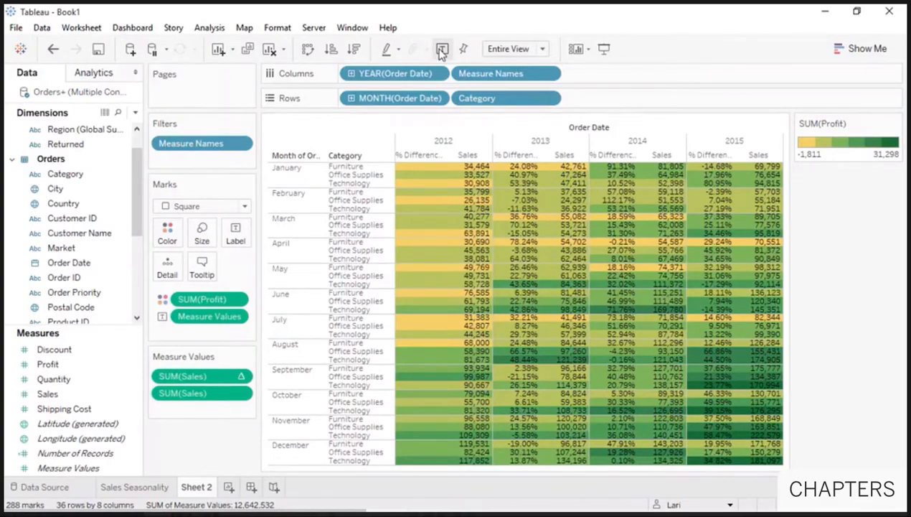
- Add a Category highlighter, try highlighting Office Supplies, then clear the highlight
{"action": "right_click", "coordinate": [474, 99]}
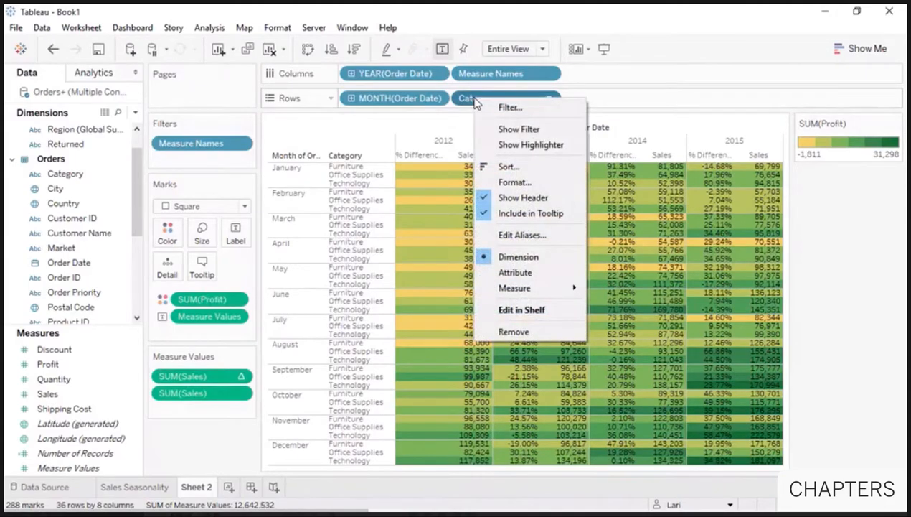
{"action": "left_click", "coordinate": [502, 145]}
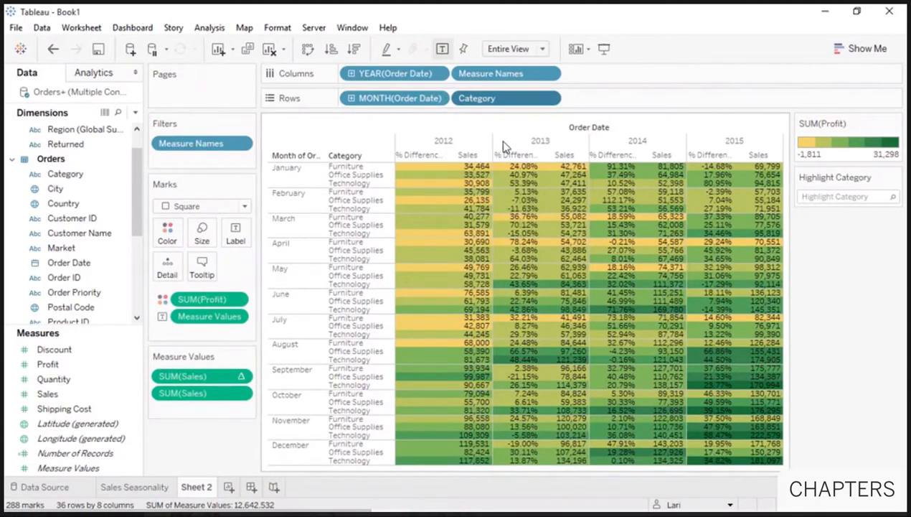
{"action": "left_click", "coordinate": [834, 196]}
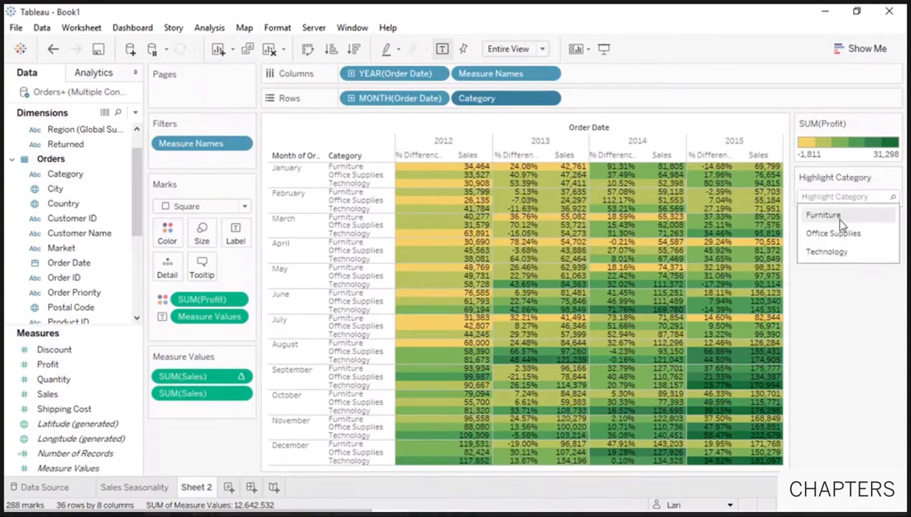
{"action": "left_click", "coordinate": [844, 237]}
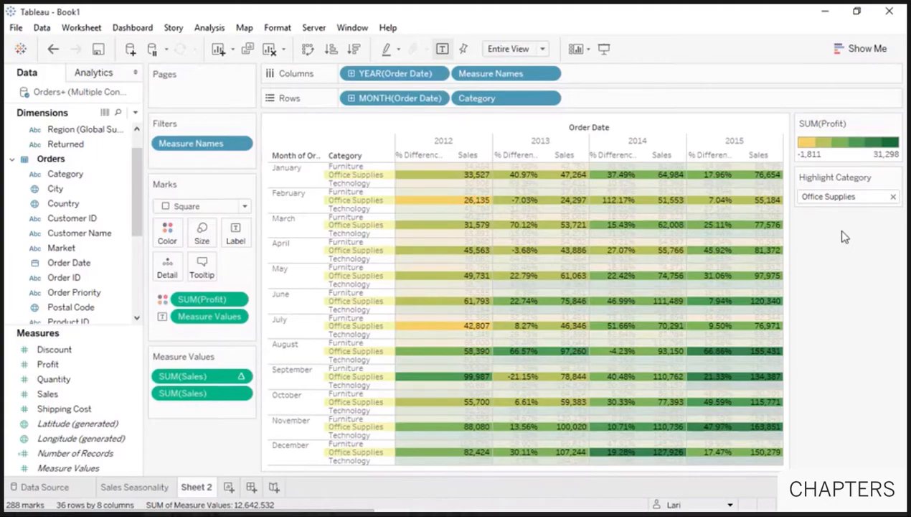
{"action": "left_click", "coordinate": [861, 196]}
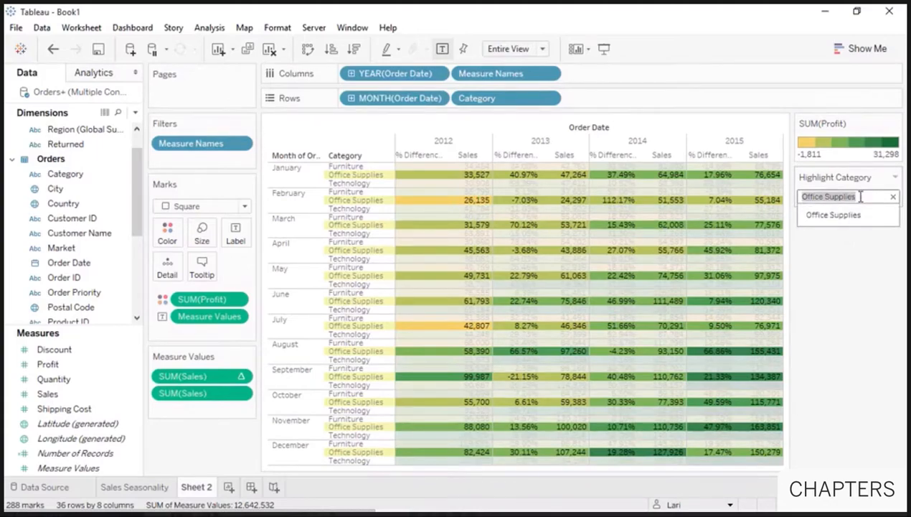
{"action": "left_click", "coordinate": [893, 197]}
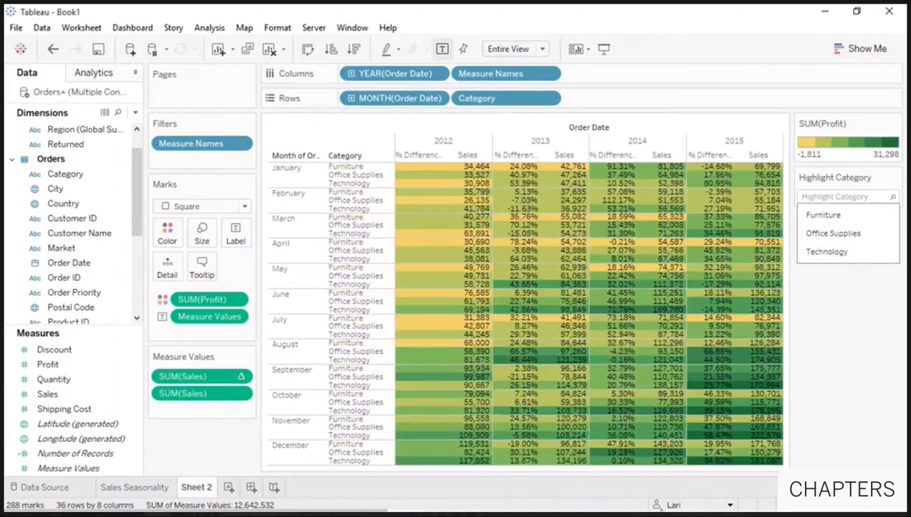
- Rename the Sheet 2 worksheet to 'Crosstab'
{"action": "double_click", "coordinate": [202, 488]}
{"action": "type", "text": "Crosstab"}
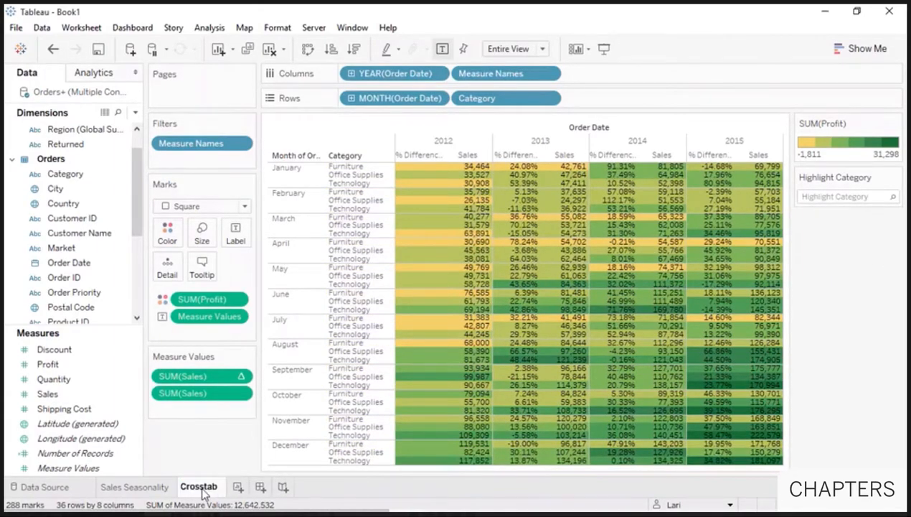
{"action": "key", "text": "Return"}
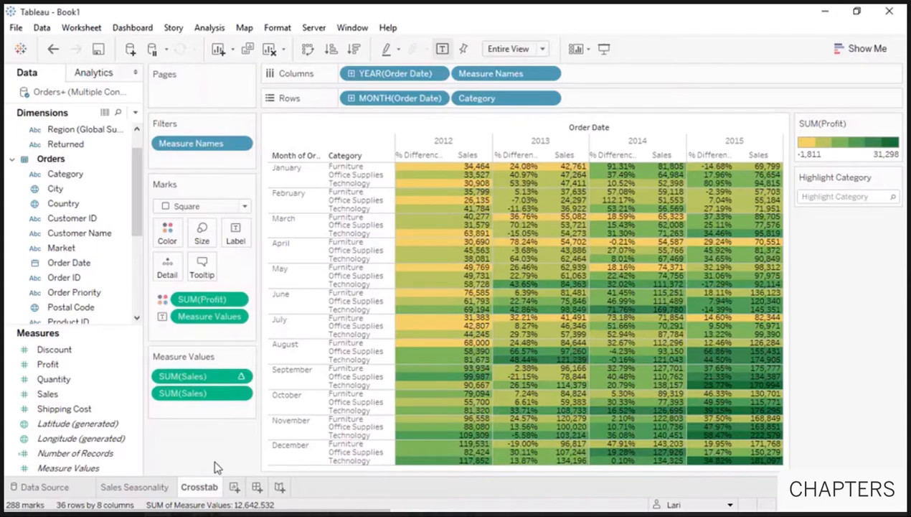
- Create a new worksheet and select Sales and Country with Show Me open
{"action": "left_click", "coordinate": [234, 487]}
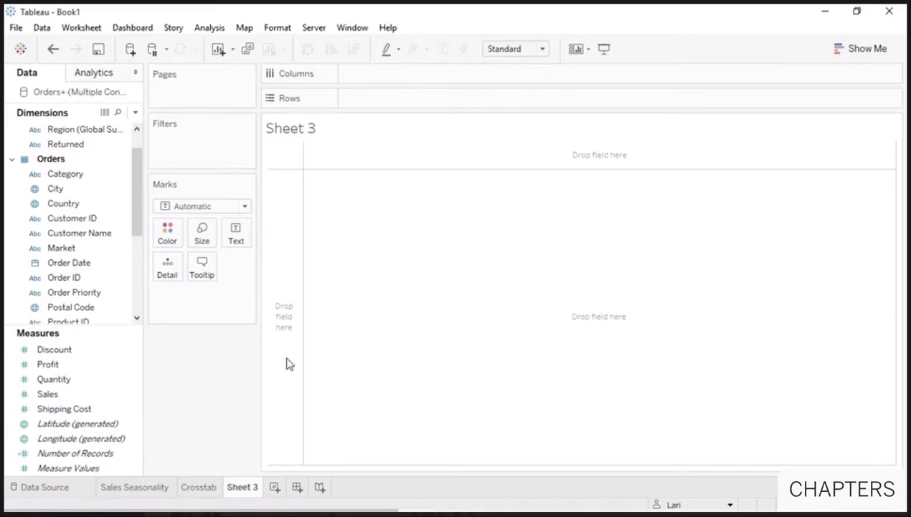
{"action": "left_click", "coordinate": [854, 50]}
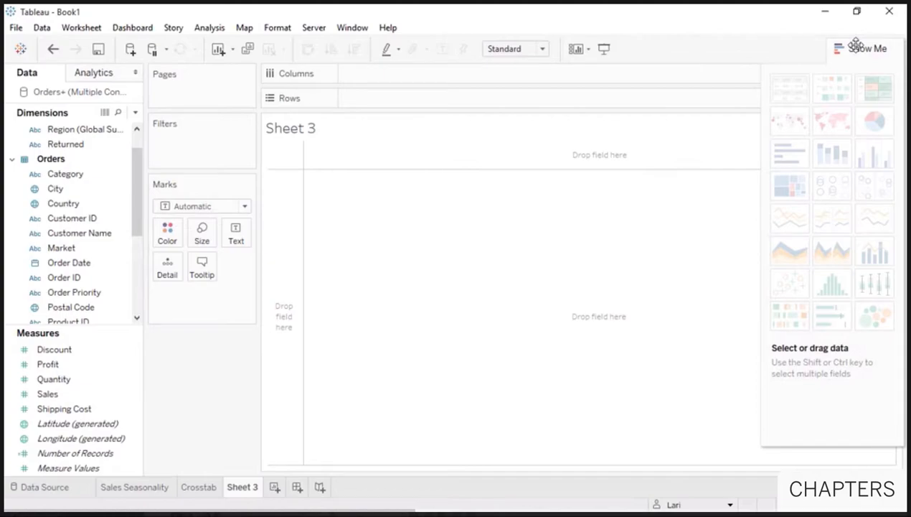
{"action": "left_click", "coordinate": [56, 396]}
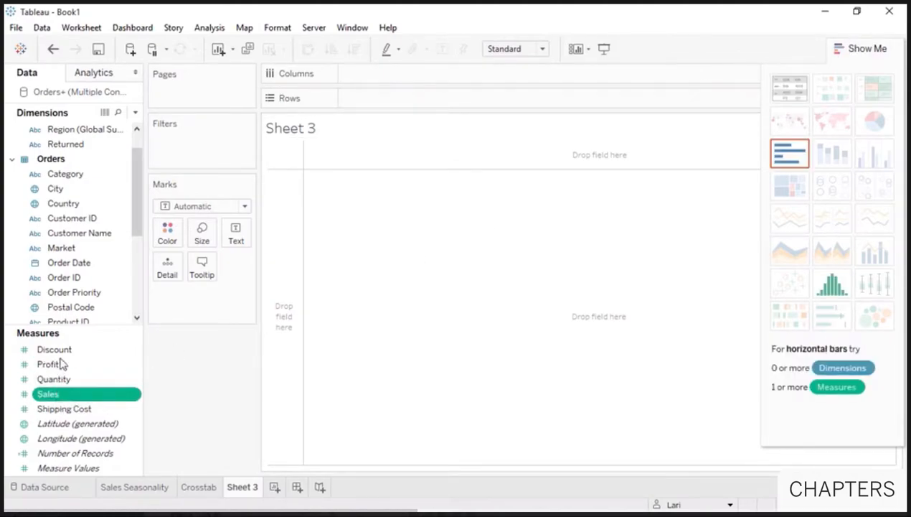
{"action": "left_click", "coordinate": [70, 206], "text": "ctrl"}
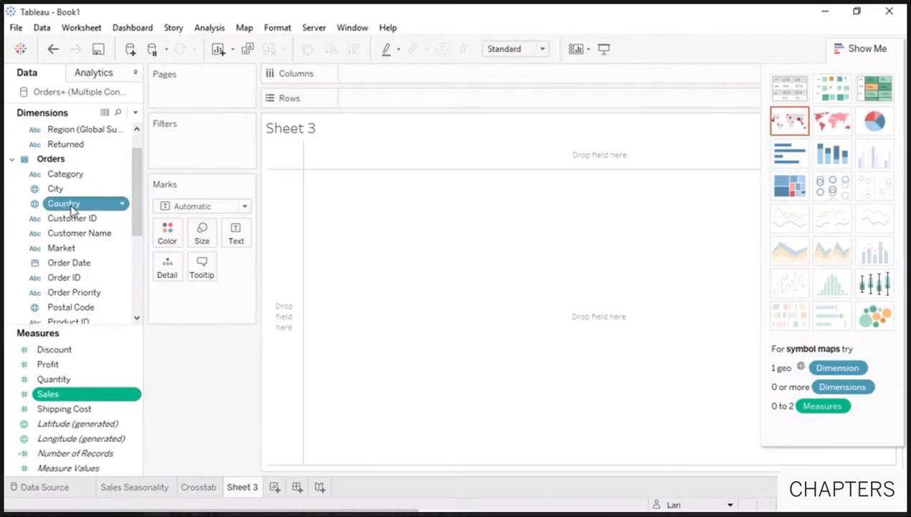
- Try treemap and bar charts, settle on a symbol map, and add State detail
{"action": "left_click", "coordinate": [790, 186]}
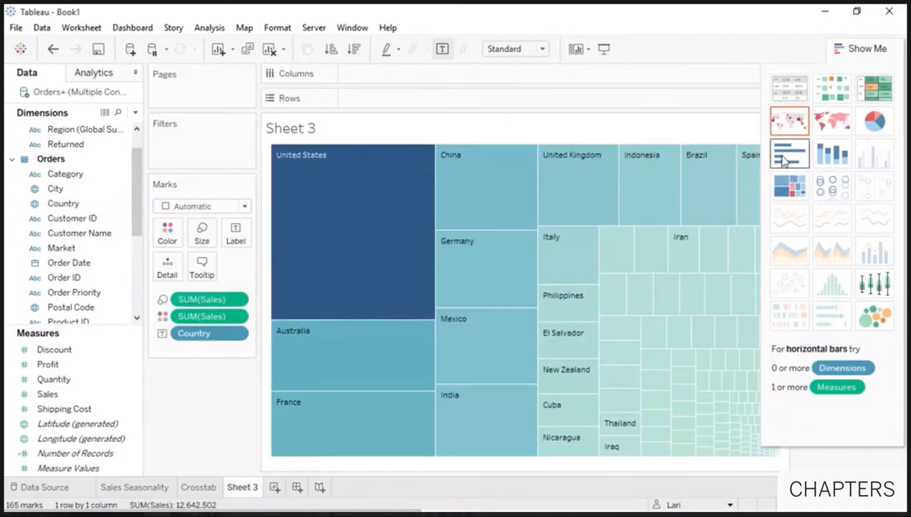
{"action": "left_click", "coordinate": [784, 160]}
{"action": "left_click", "coordinate": [787, 129]}
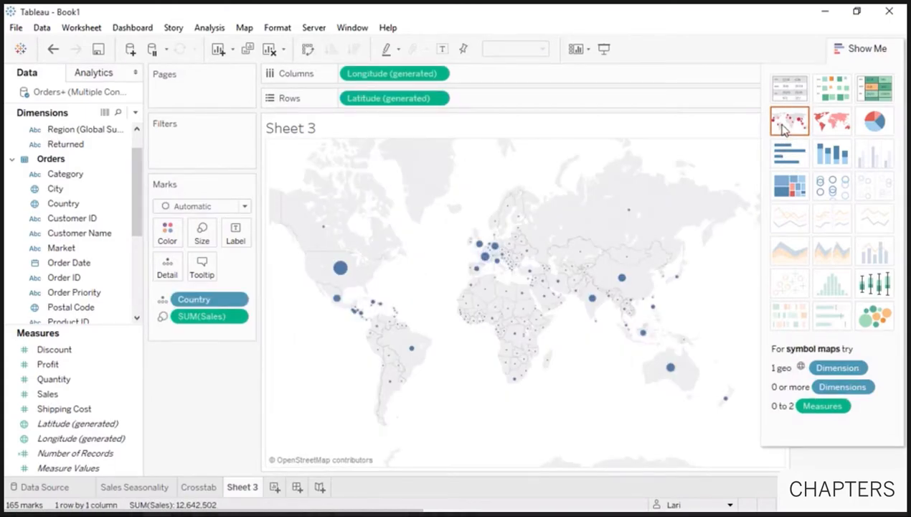
{"action": "left_click", "coordinate": [851, 47]}
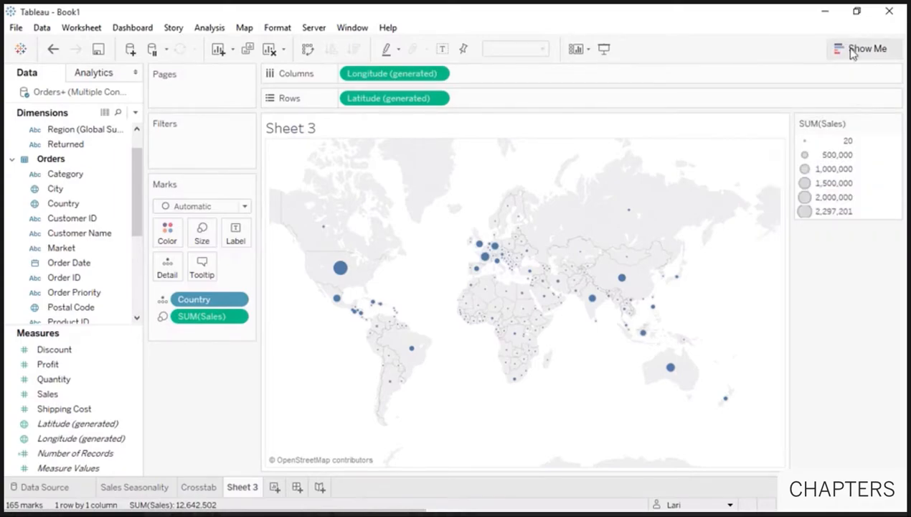
{"action": "left_click_drag", "start_coordinate": [138, 207], "coordinate": [407, 273]}
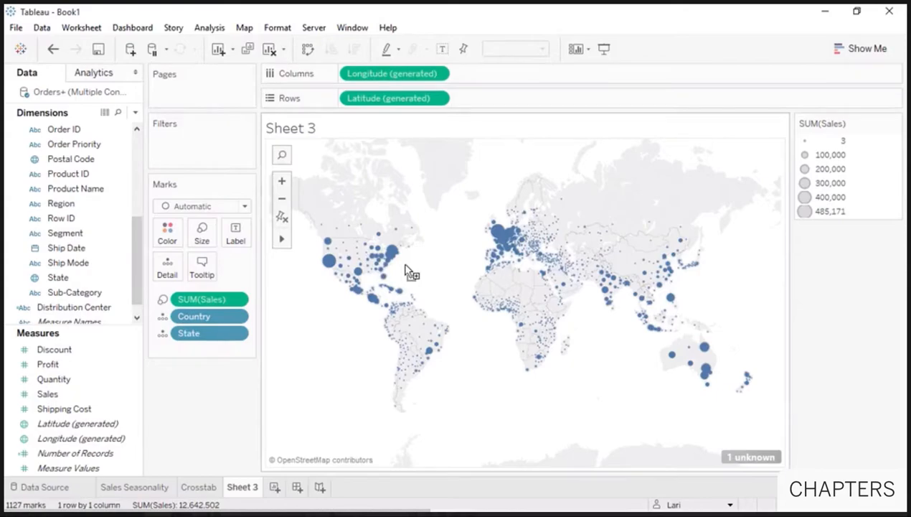
- Enlarge the map bubbles, set 80% opacity with grey borders, and hide the SUM(Sales) legend
{"action": "left_click", "coordinate": [202, 233]}
{"action": "left_click", "coordinate": [246, 270]}
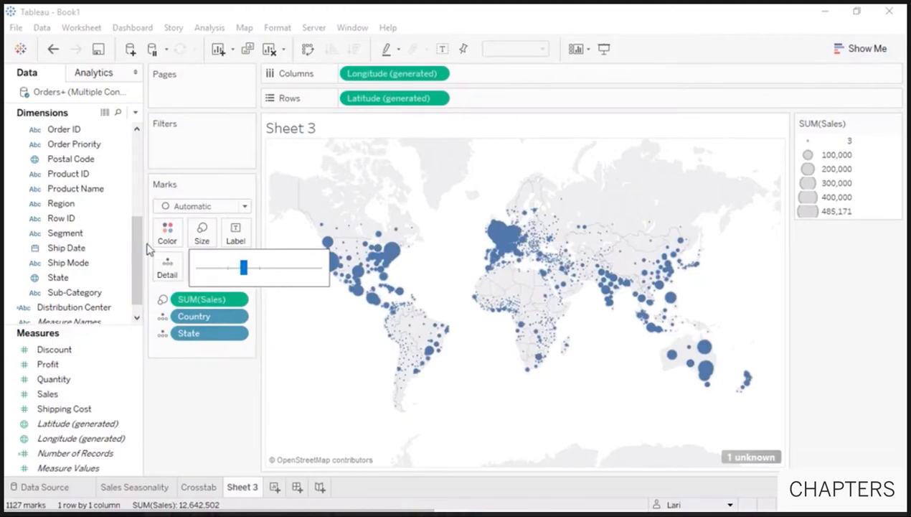
{"action": "left_click", "coordinate": [167, 231]}
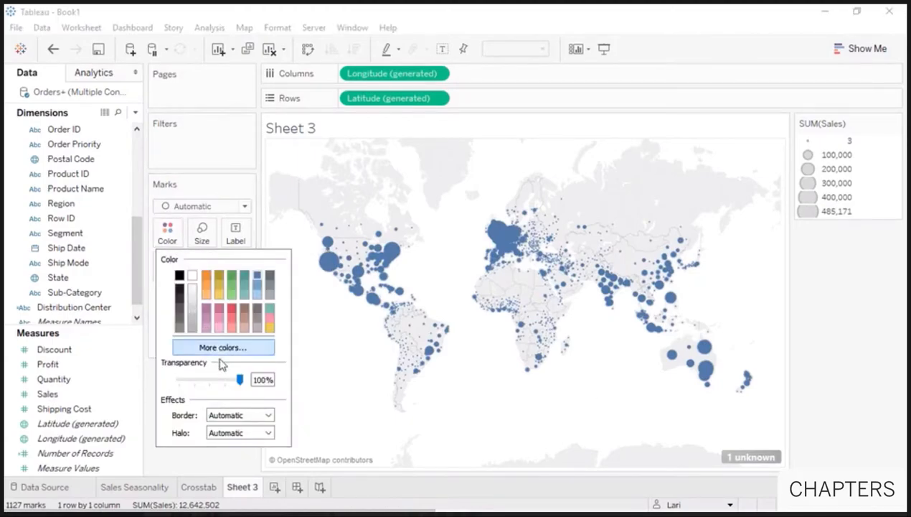
{"action": "left_click", "coordinate": [228, 381]}
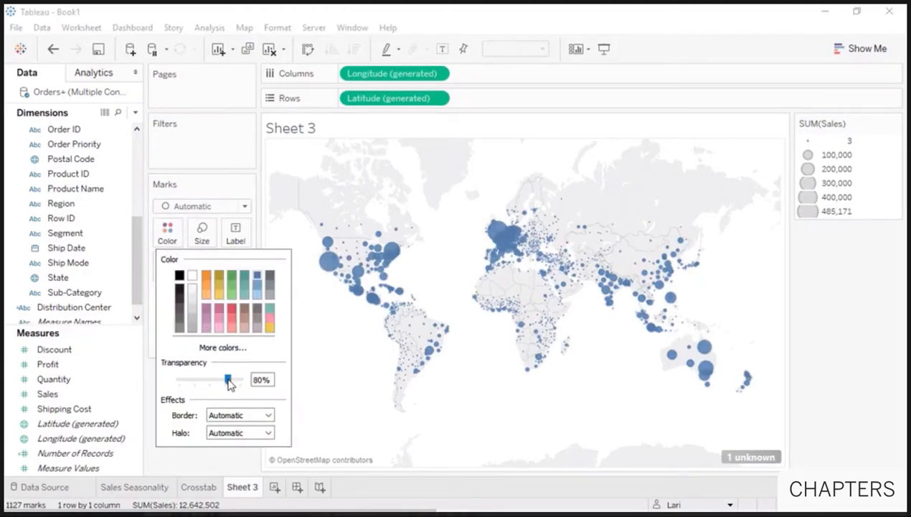
{"action": "left_click", "coordinate": [264, 416]}
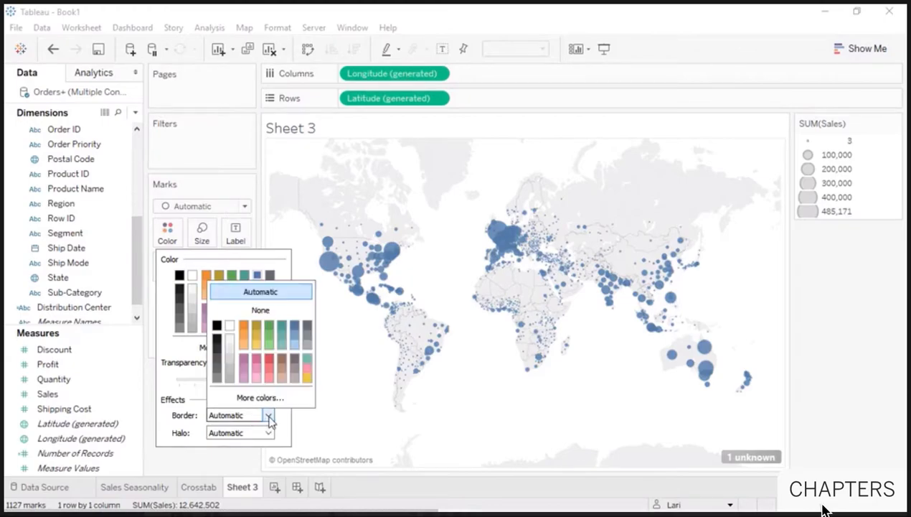
{"action": "left_click", "coordinate": [307, 345]}
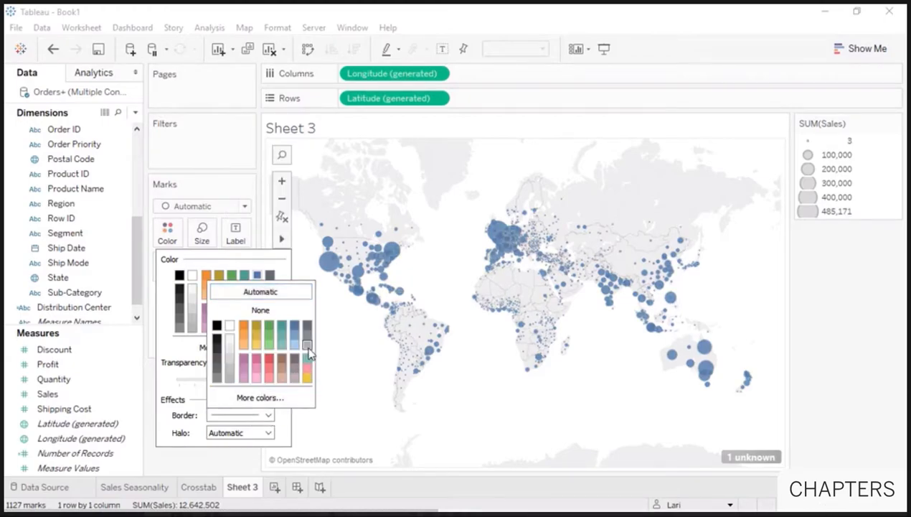
{"action": "left_click", "coordinate": [559, 337]}
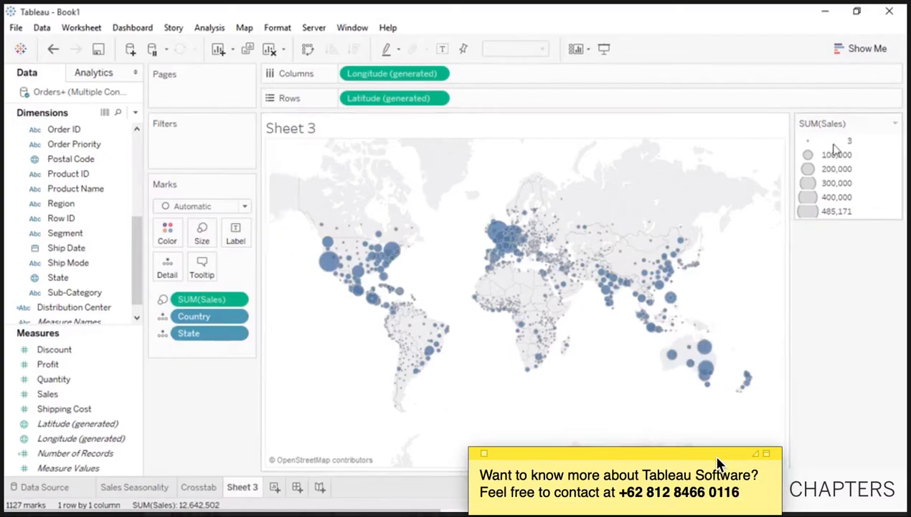
{"action": "left_click", "coordinate": [895, 123]}
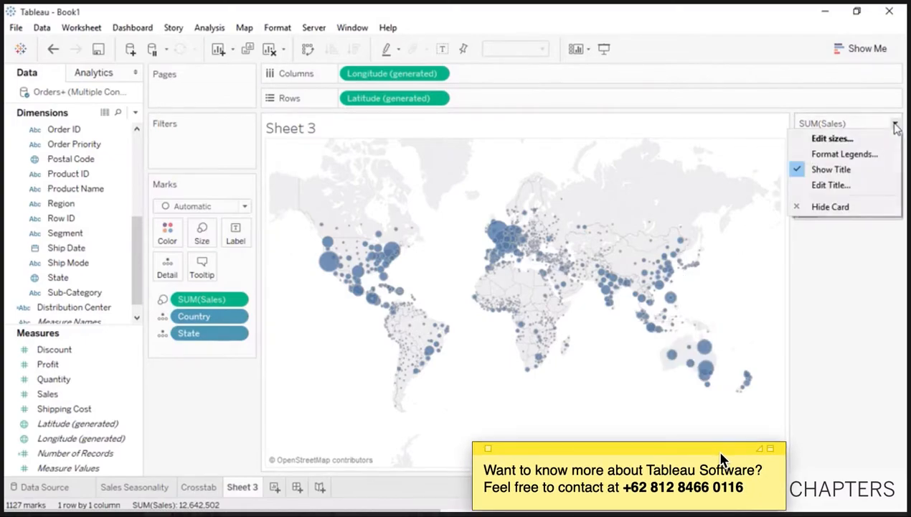
{"action": "left_click", "coordinate": [844, 206]}
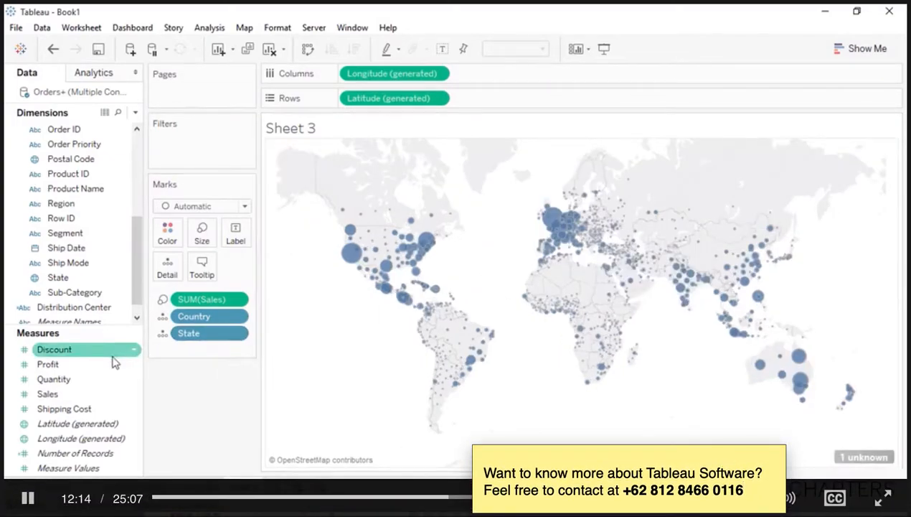
- Colour the map bubbles by SUM(Profit) (-29,034 to 99,908), then zoom to India and back out
{"action": "left_click_drag", "start_coordinate": [100, 365], "coordinate": [168, 230]}
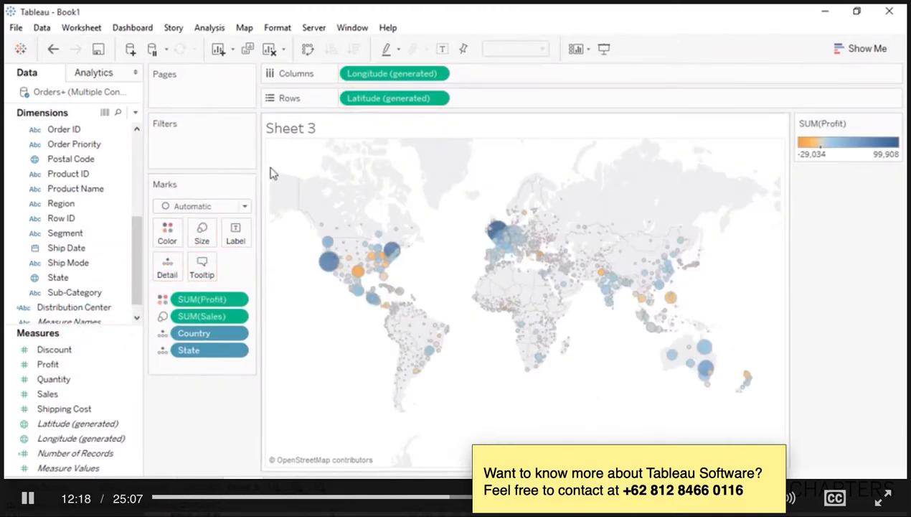
{"action": "left_click", "coordinate": [289, 162]}
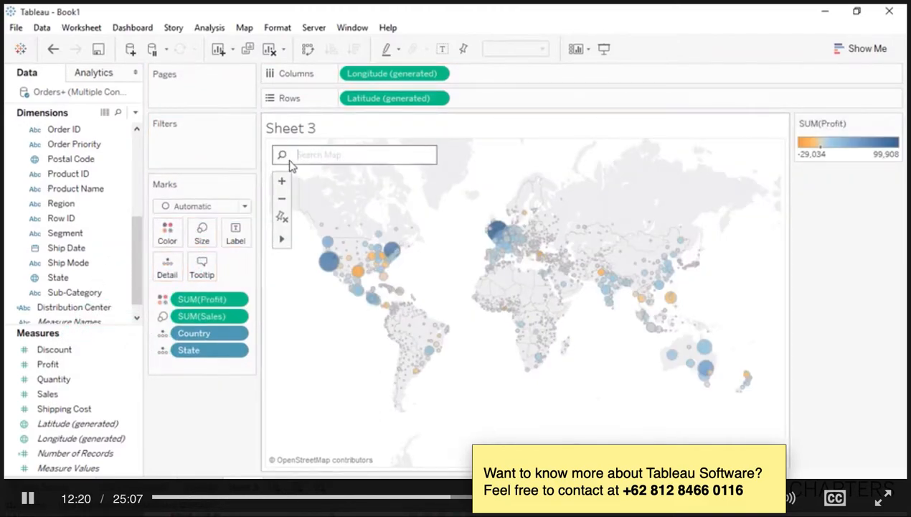
{"action": "type", "text": "india"}
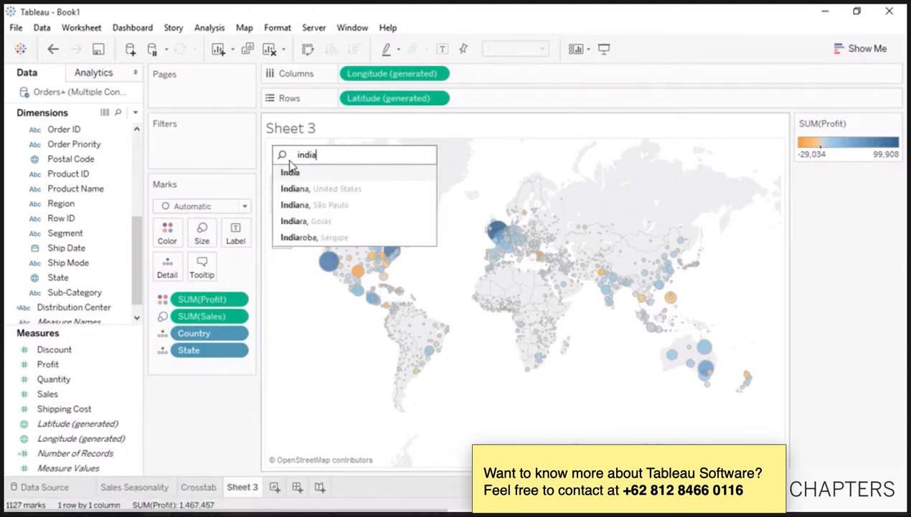
{"action": "key", "text": "Return"}
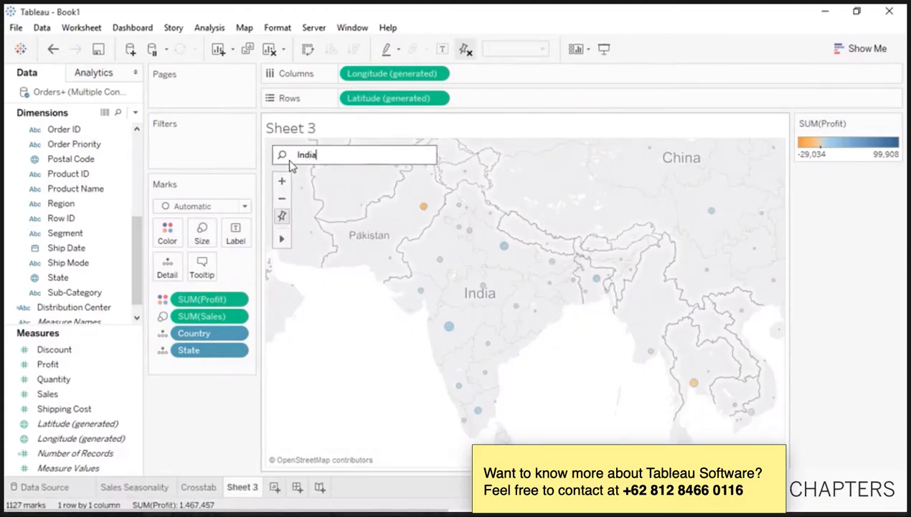
{"action": "left_click", "coordinate": [283, 218]}
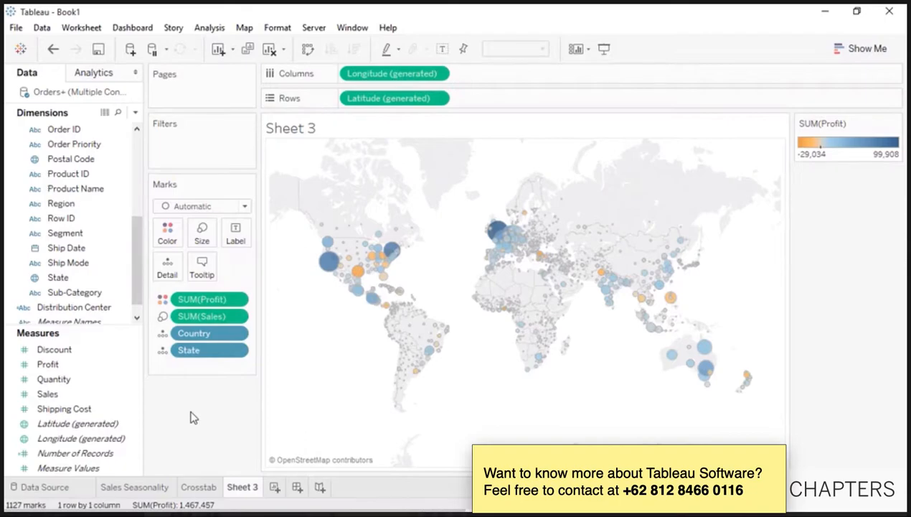
- Duplicate Sheet 3 and strip State, Sales and Profit from the copied map
{"action": "right_click", "coordinate": [238, 487]}
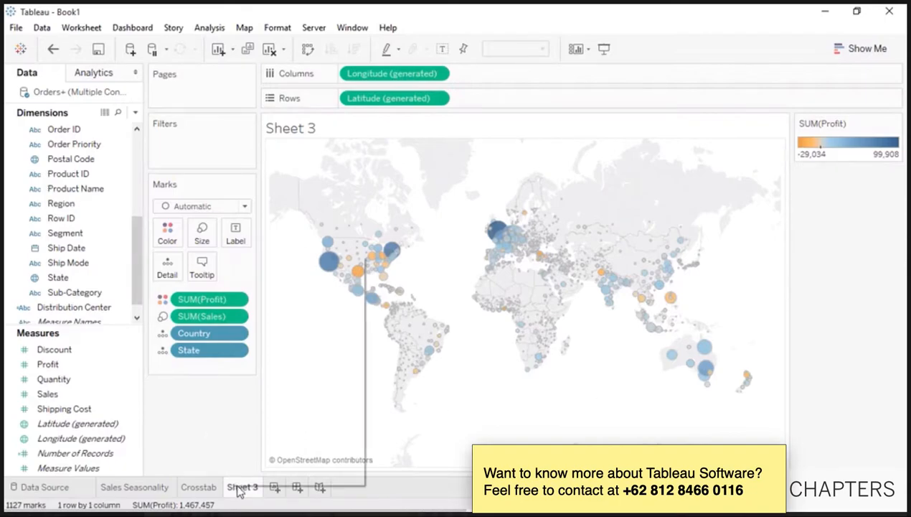
{"action": "left_click", "coordinate": [267, 387]}
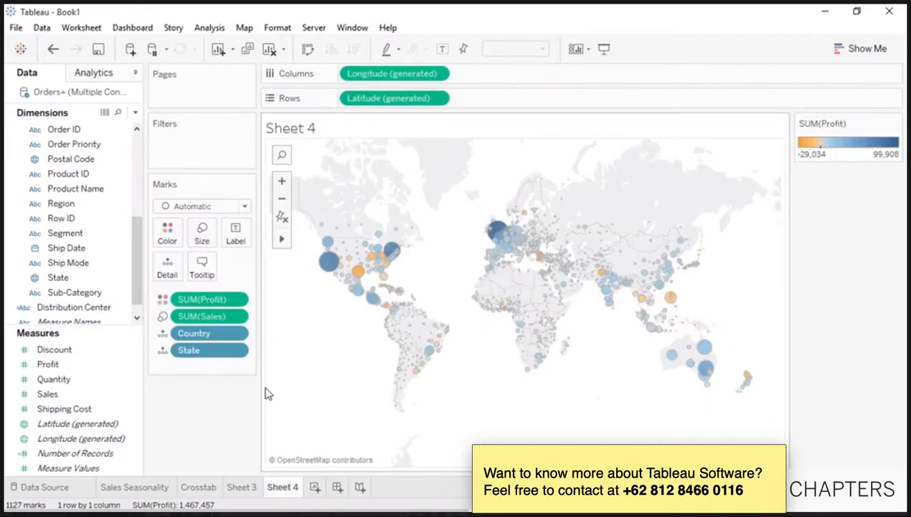
{"action": "left_click_drag", "start_coordinate": [208, 350], "coordinate": [203, 407]}
{"action": "left_click_drag", "start_coordinate": [200, 315], "coordinate": [203, 391]}
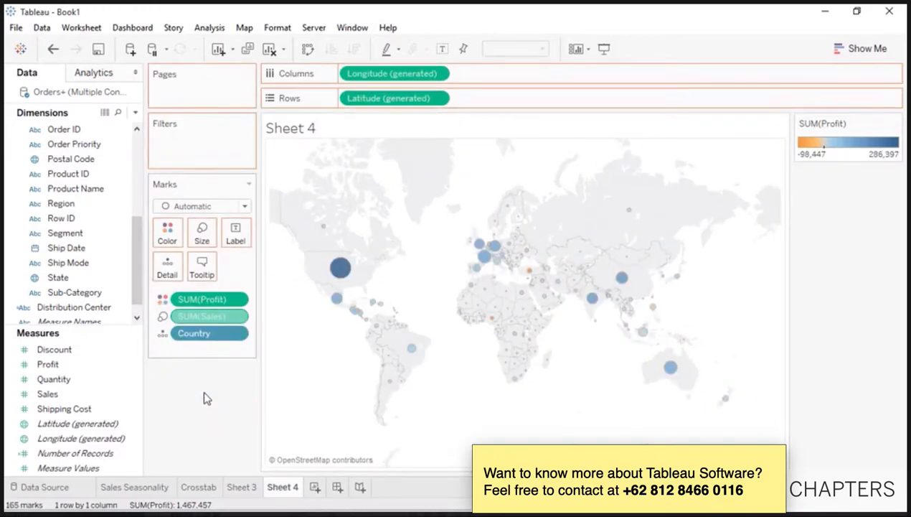
{"action": "left_click_drag", "start_coordinate": [204, 300], "coordinate": [205, 384]}
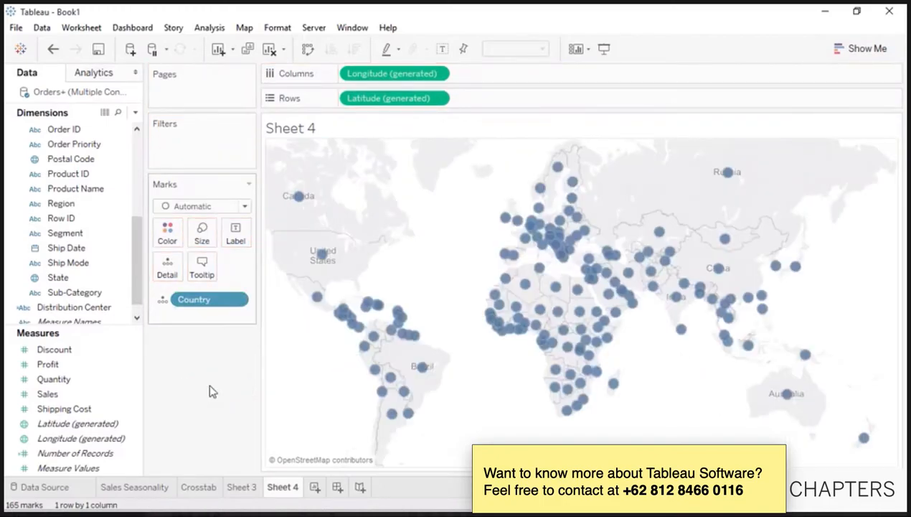
- Lasso 33 southern-hemisphere countries into a Country (group) field, then view Sales Seasonality
{"action": "mouse_move", "coordinate": [282, 239]}
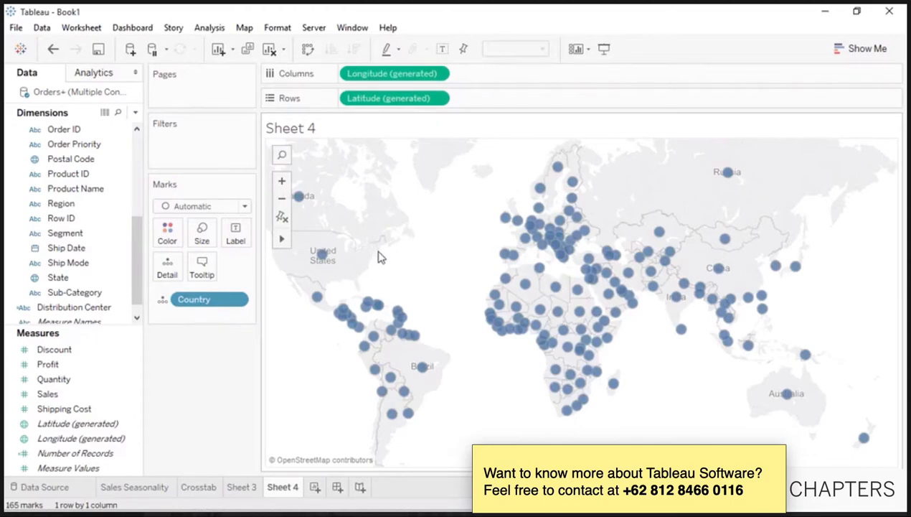
{"action": "mouse_move", "coordinate": [351, 368]}
{"action": "left_mouse_down"}
{"action": "mouse_move", "coordinate": [399, 441]}
{"action": "mouse_move", "coordinate": [826, 458]}
{"action": "mouse_move", "coordinate": [900, 405]}
{"action": "mouse_move", "coordinate": [764, 362]}
{"action": "mouse_move", "coordinate": [803, 362]}
{"action": "mouse_move", "coordinate": [767, 345]}
{"action": "mouse_move", "coordinate": [478, 346]}
{"action": "mouse_move", "coordinate": [357, 365]}
{"action": "left_mouse_up"}
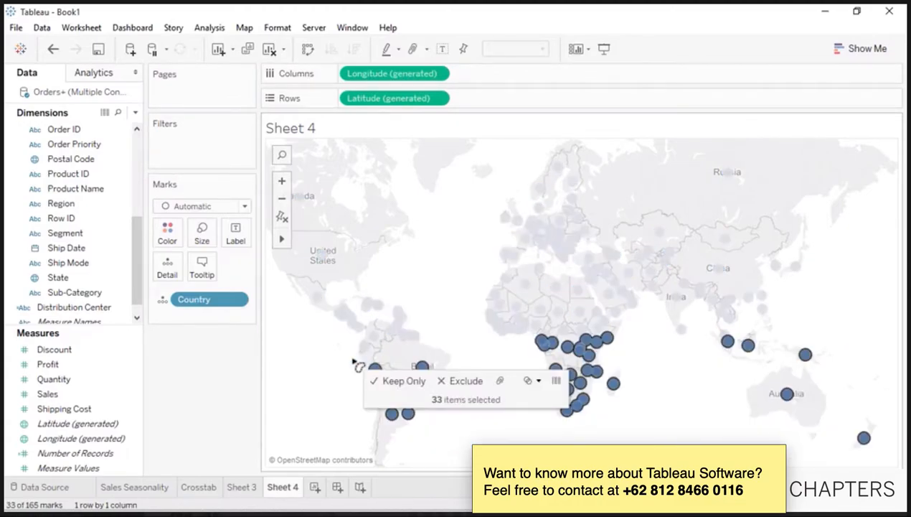
{"action": "left_click", "coordinate": [500, 380]}
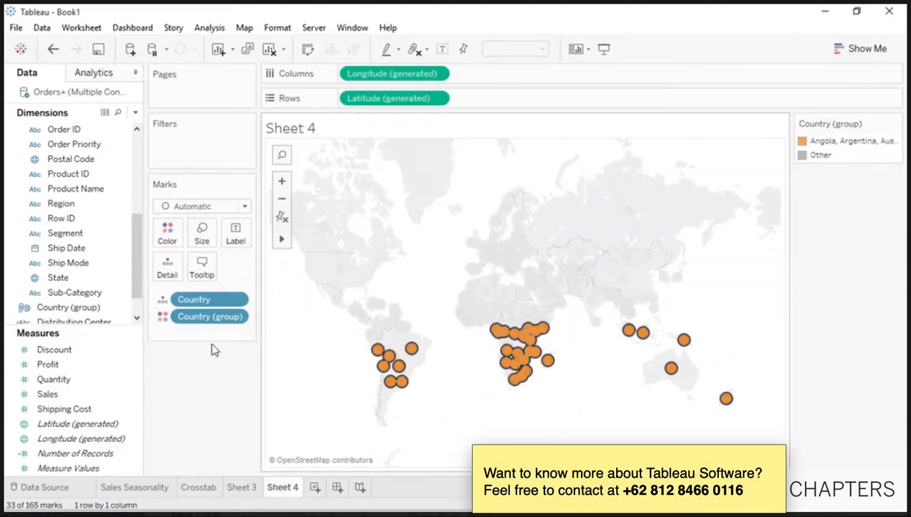
{"action": "left_click", "coordinate": [100, 310]}
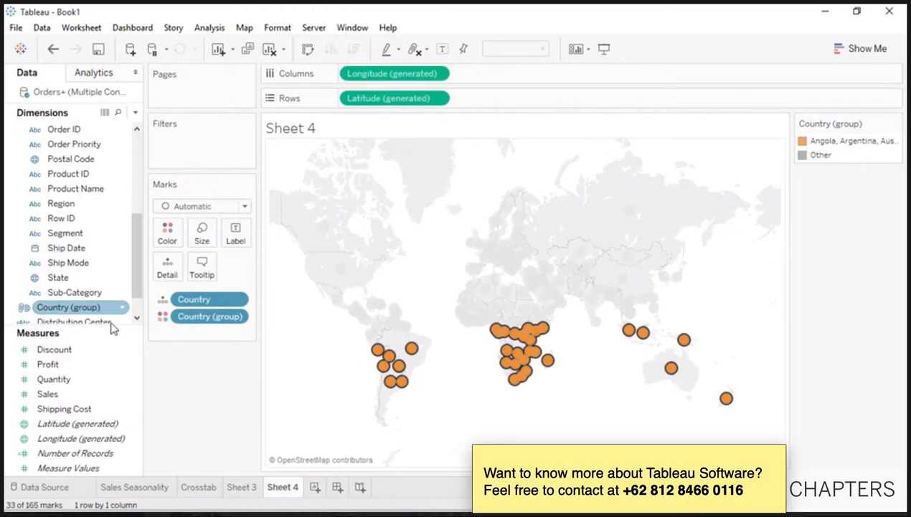
{"action": "left_click", "coordinate": [137, 487]}
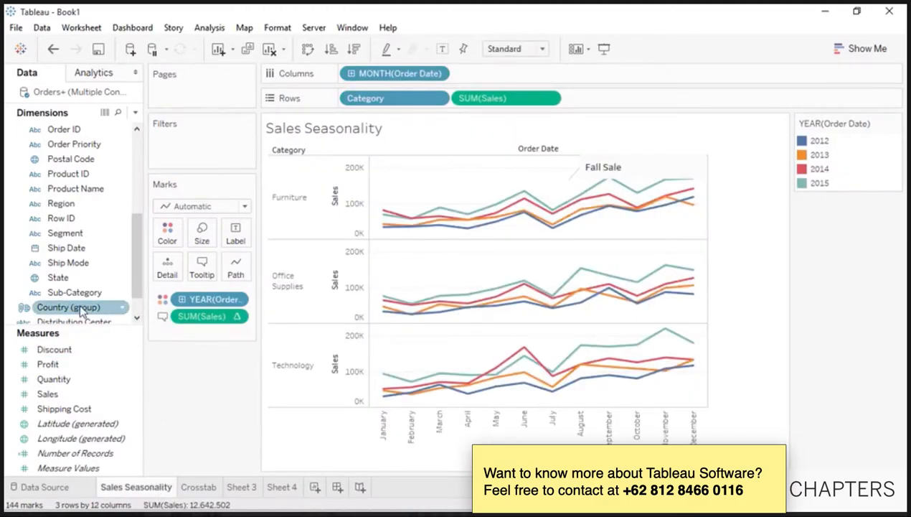
- Split the seasonality chart by Country (group), keep only the group, then undo both changes
{"action": "left_click_drag", "start_coordinate": [85, 309], "coordinate": [352, 77]}
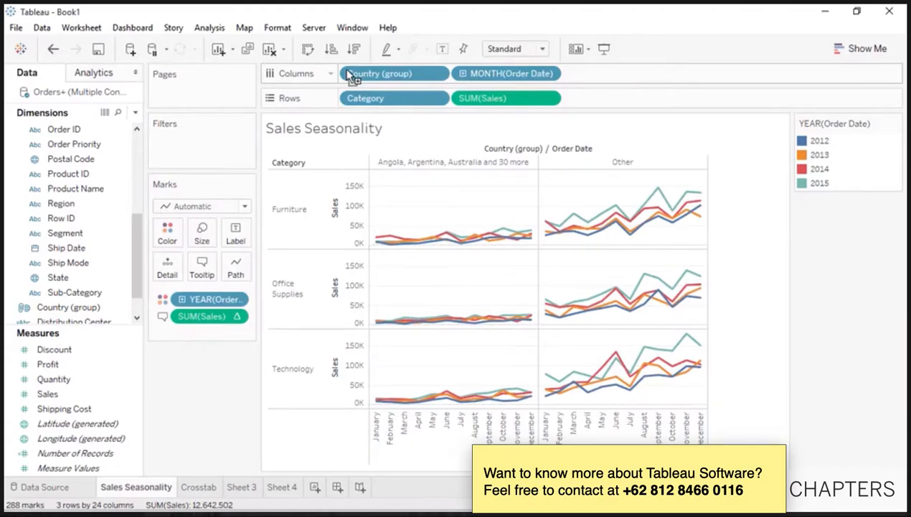
{"action": "right_click", "coordinate": [433, 163]}
{"action": "left_click", "coordinate": [441, 168]}
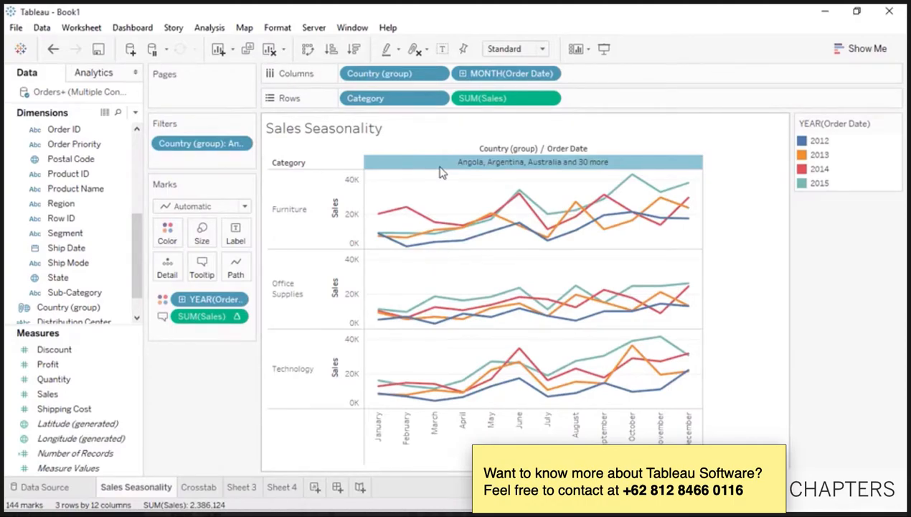
{"action": "left_click", "coordinate": [53, 49]}
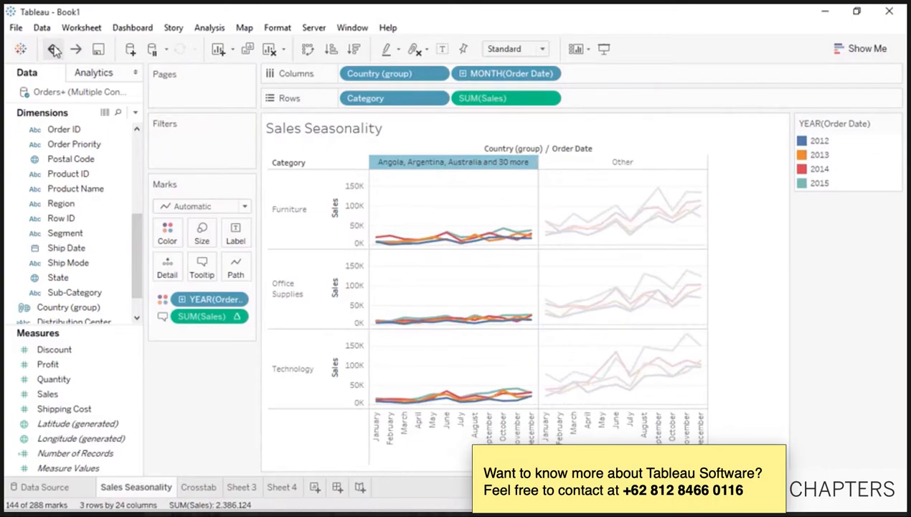
{"action": "left_click", "coordinate": [53, 49]}
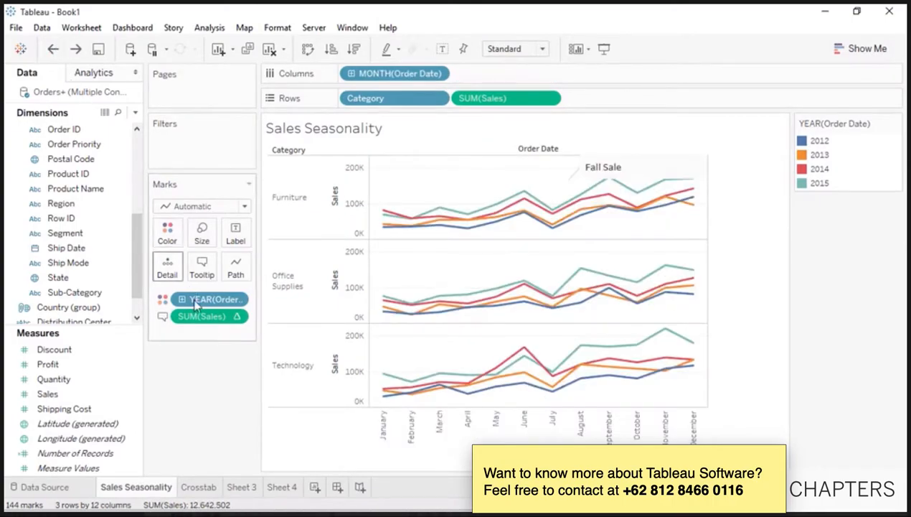
- Return to the Sheet 4 map of grouped countries
{"action": "left_click", "coordinate": [281, 487]}
{"action": "right_click", "coordinate": [282, 495]}
{"action": "key", "text": "Escape"}
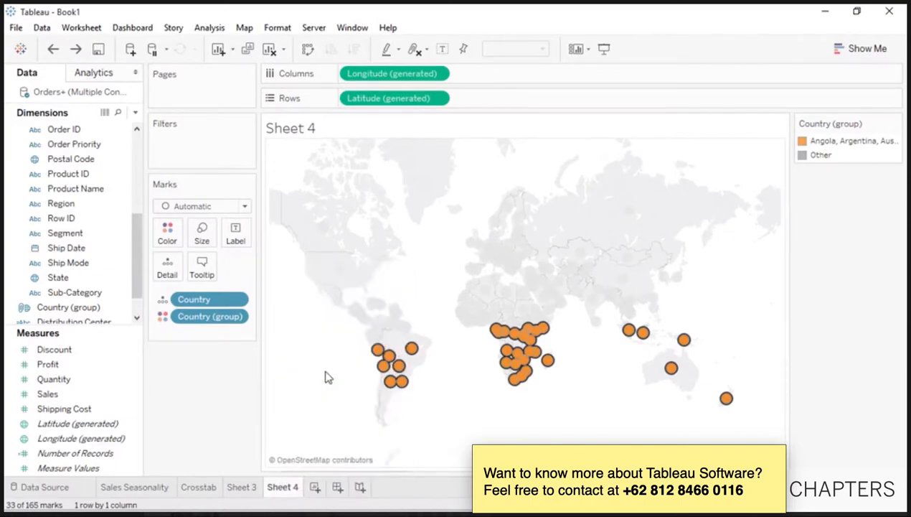
- Rename Sheet 3 to 'Global Sales and Profits' and drag Category onto the map's Filters
{"action": "double_click", "coordinate": [251, 487]}
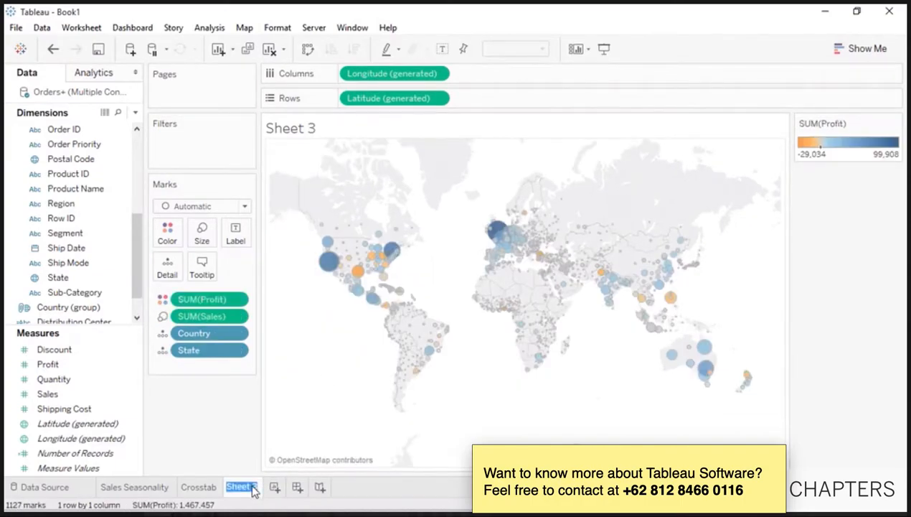
{"action": "type", "text": "Global Sales and Profits"}
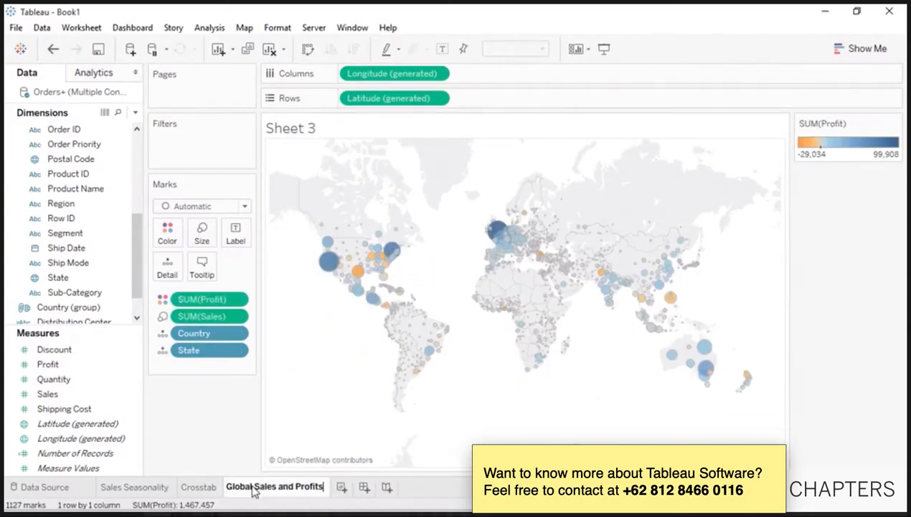
{"action": "left_click", "coordinate": [188, 438]}
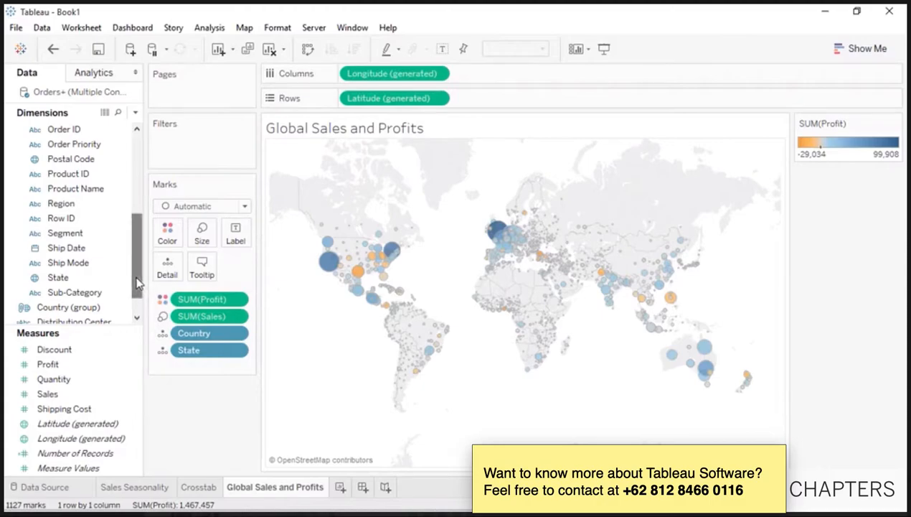
{"action": "left_click_drag", "start_coordinate": [137, 284], "coordinate": [136, 228]}
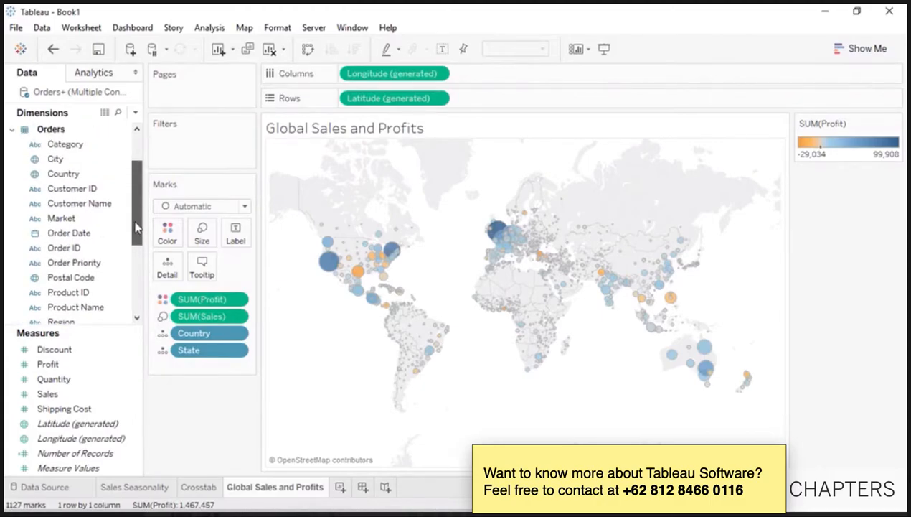
{"action": "left_click_drag", "start_coordinate": [64, 144], "coordinate": [181, 157]}
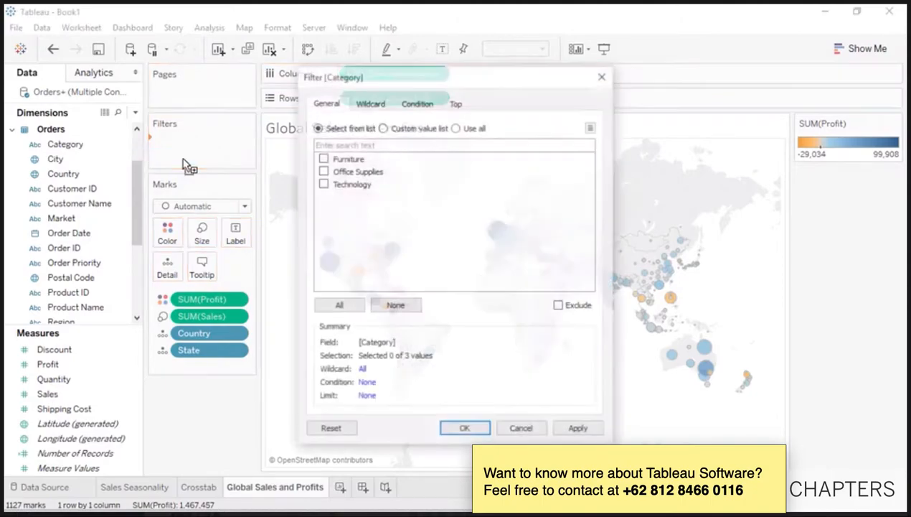
- Filter the map to Furniture only and show the Category filter card beside it
{"action": "left_click", "coordinate": [322, 158]}
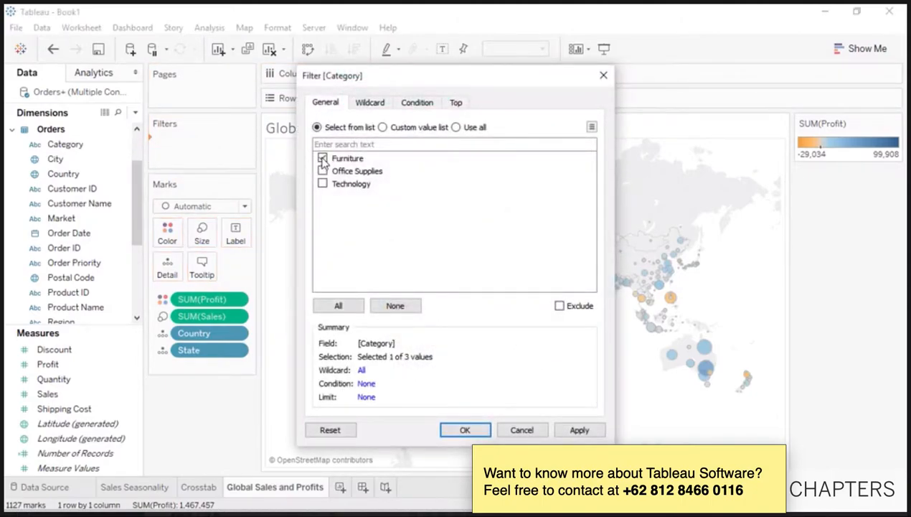
{"action": "left_click", "coordinate": [465, 430]}
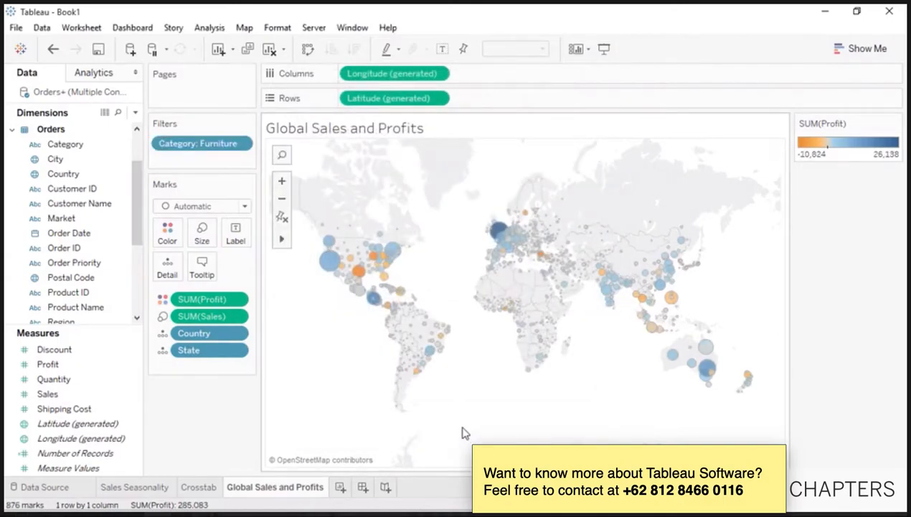
{"action": "right_click", "coordinate": [218, 145]}
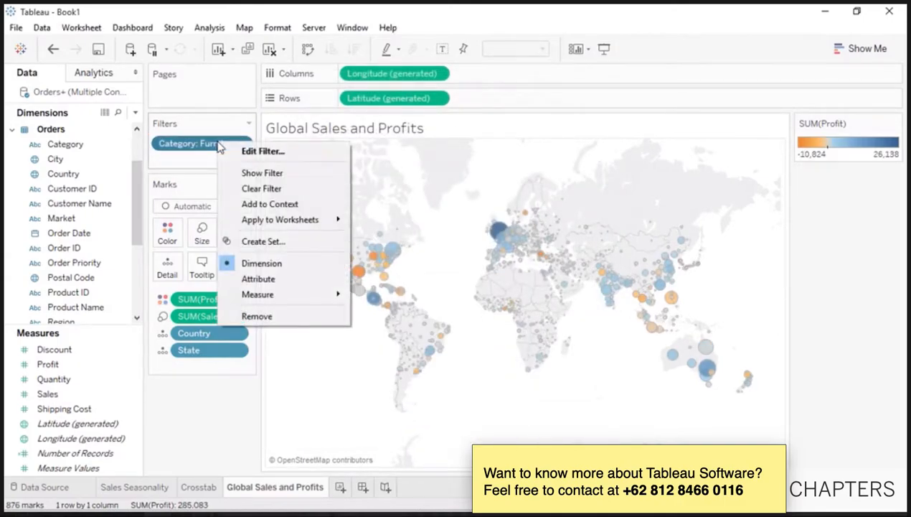
{"action": "left_click", "coordinate": [249, 174]}
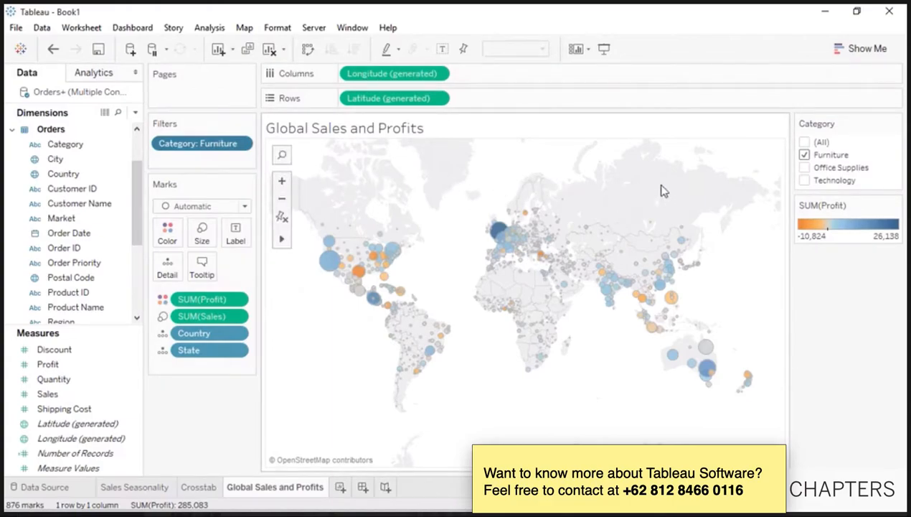
- Make the Category filter a single-value list, try each category, then return to (All)
{"action": "left_click", "coordinate": [895, 124]}
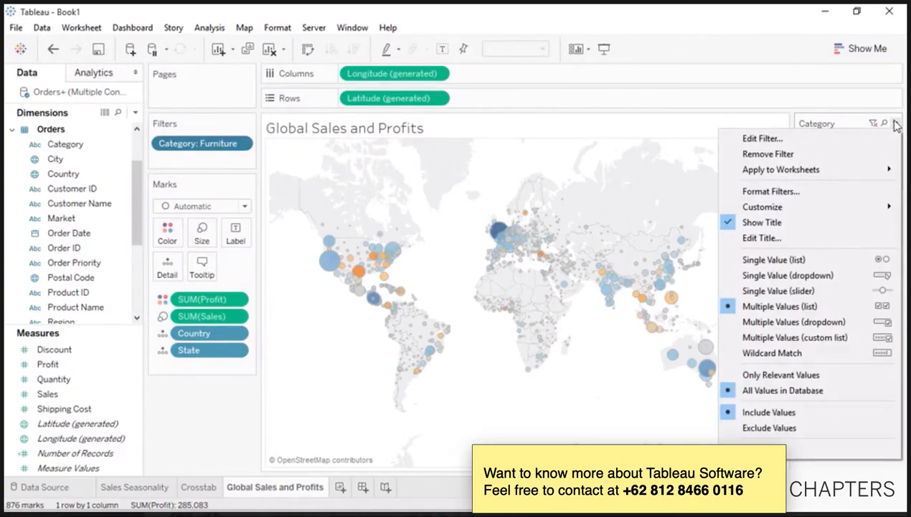
{"action": "left_click", "coordinate": [861, 267]}
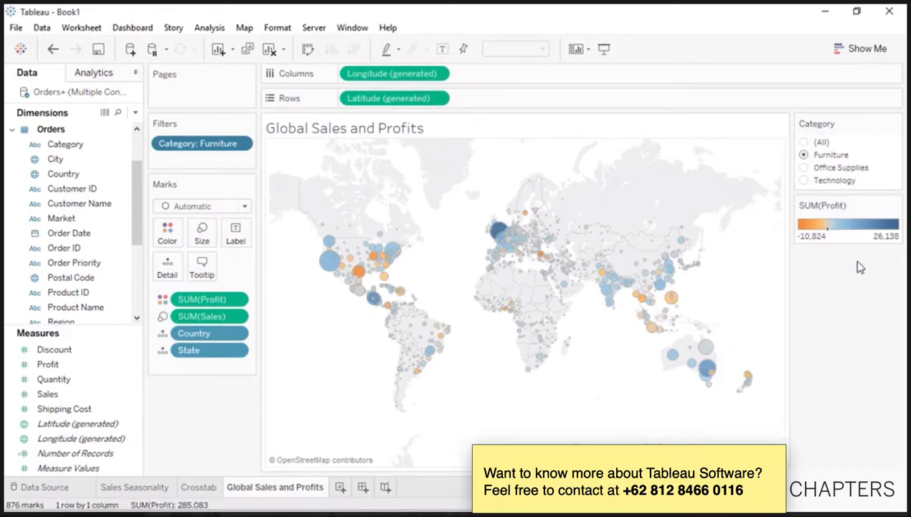
{"action": "left_click", "coordinate": [805, 170]}
{"action": "left_click", "coordinate": [806, 181]}
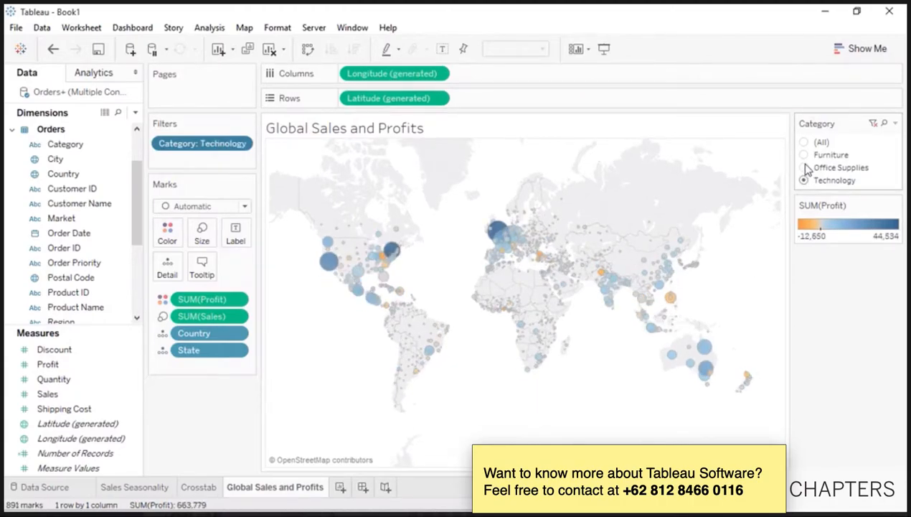
{"action": "left_click", "coordinate": [804, 156]}
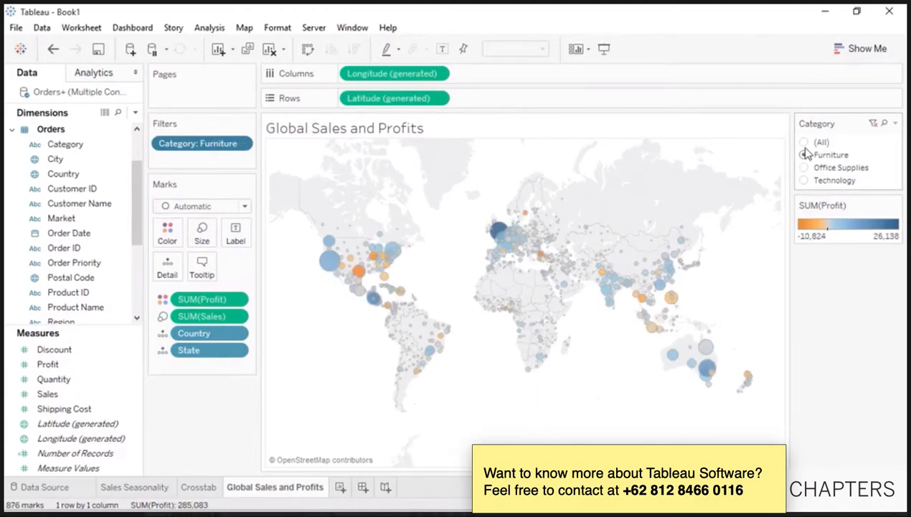
{"action": "left_click", "coordinate": [805, 143]}
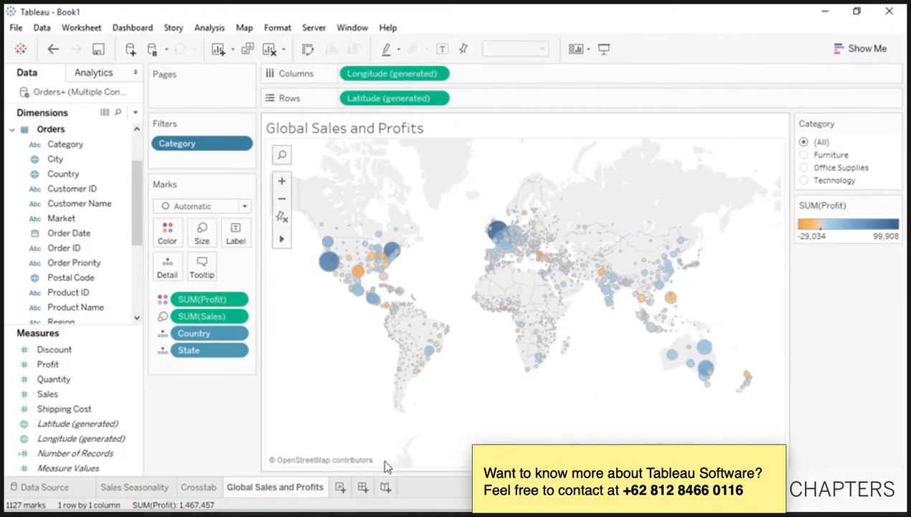
{"action": "left_click", "coordinate": [341, 488]}
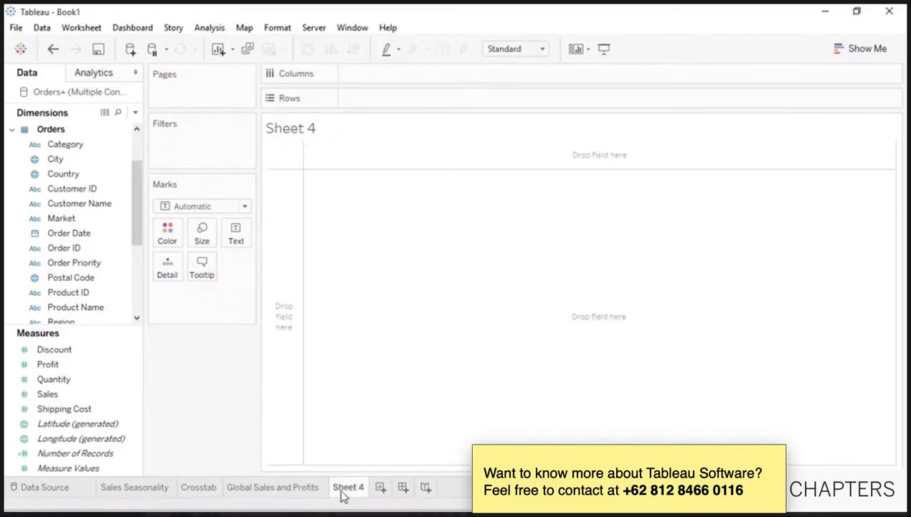
- Select Category, Sub-Category and Sales with the Show Me panel open
{"action": "left_click", "coordinate": [859, 51]}
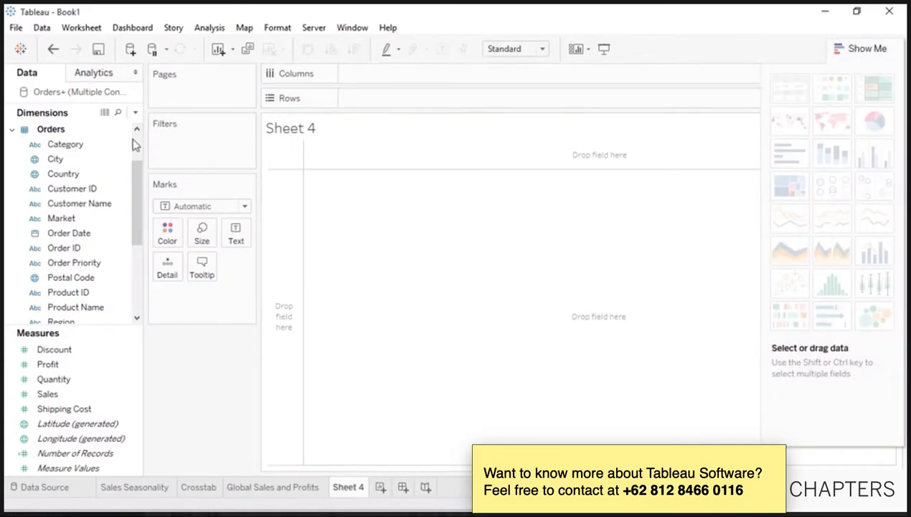
{"action": "left_click", "coordinate": [101, 145]}
{"action": "left_click_drag", "start_coordinate": [136, 205], "coordinate": [137, 254]}
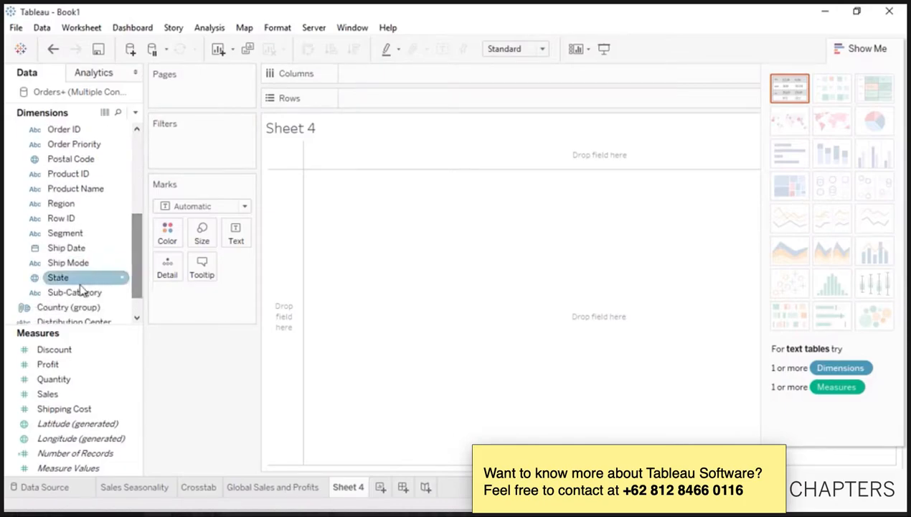
{"action": "left_click", "coordinate": [66, 293]}
{"action": "left_click", "coordinate": [50, 396], "text": "ctrl"}
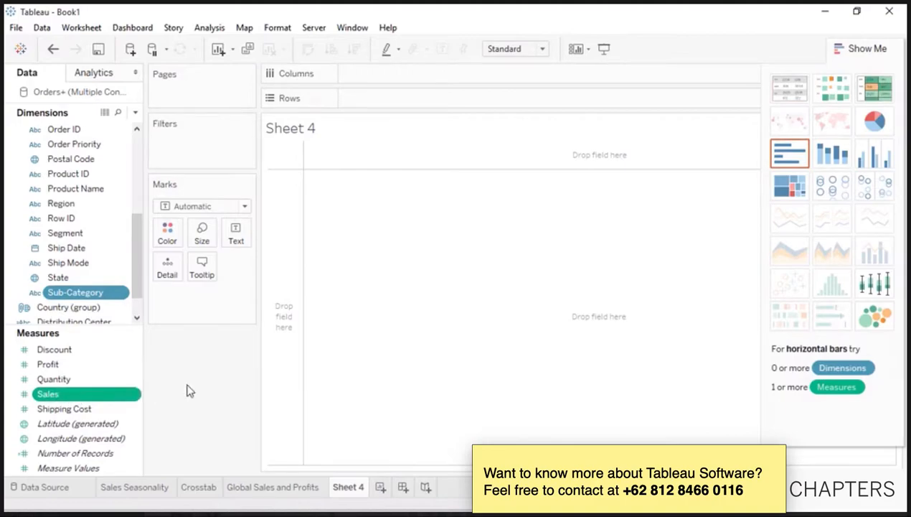
- Try box plot, treemap and side-by-side circles, settle on horizontal bars, and hide Show Me
{"action": "left_click", "coordinate": [872, 287]}
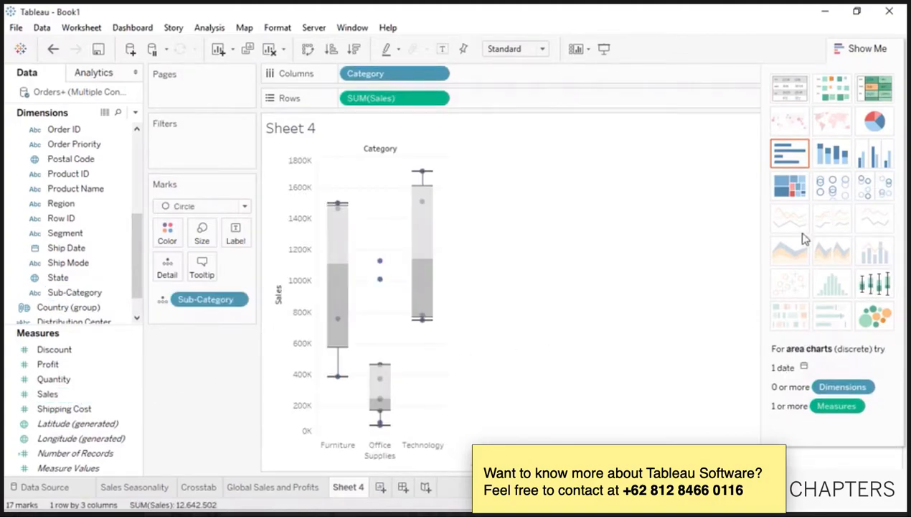
{"action": "left_click", "coordinate": [790, 188]}
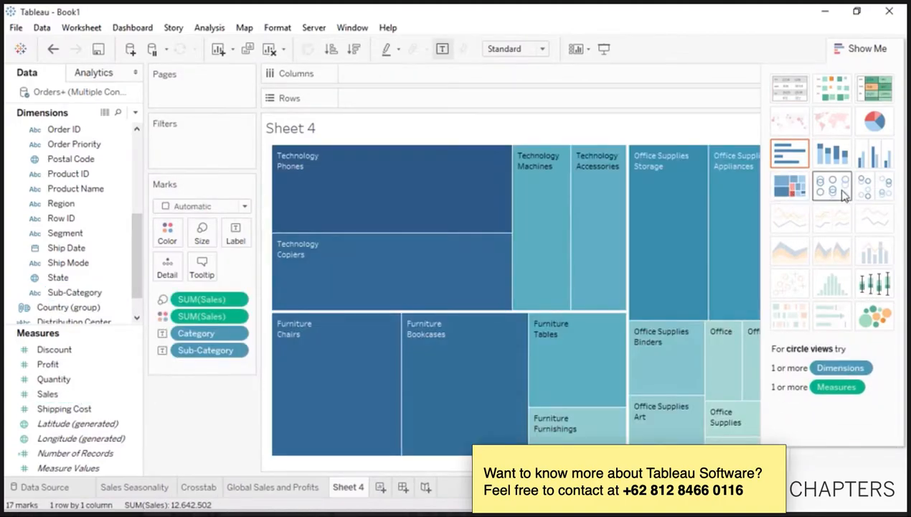
{"action": "left_click", "coordinate": [860, 191]}
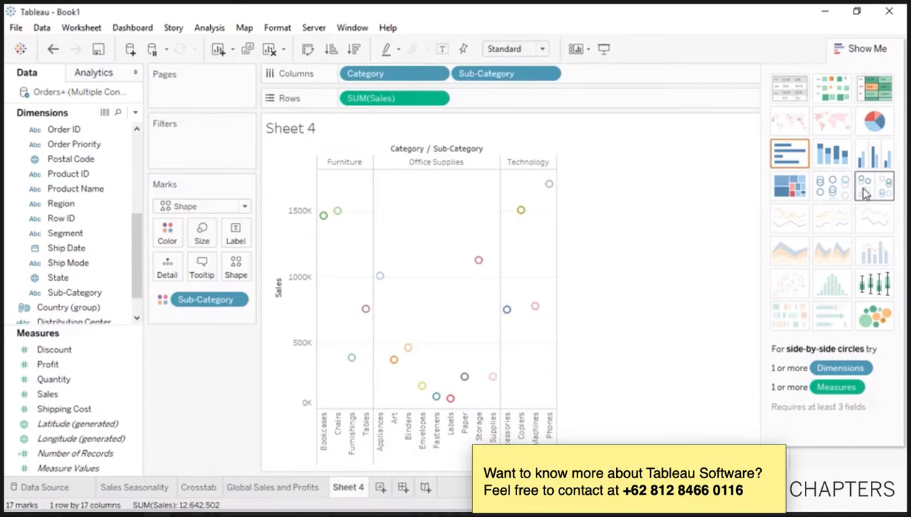
{"action": "left_click", "coordinate": [802, 165]}
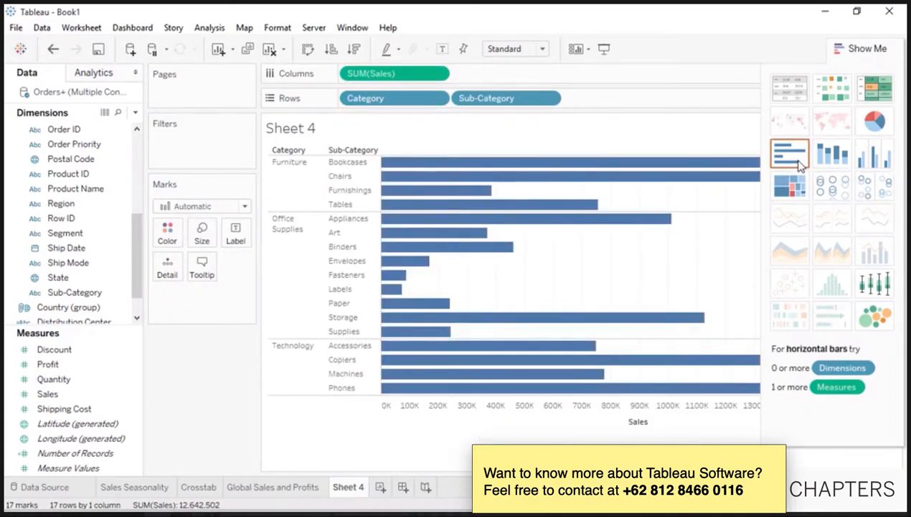
{"action": "left_click", "coordinate": [849, 50]}
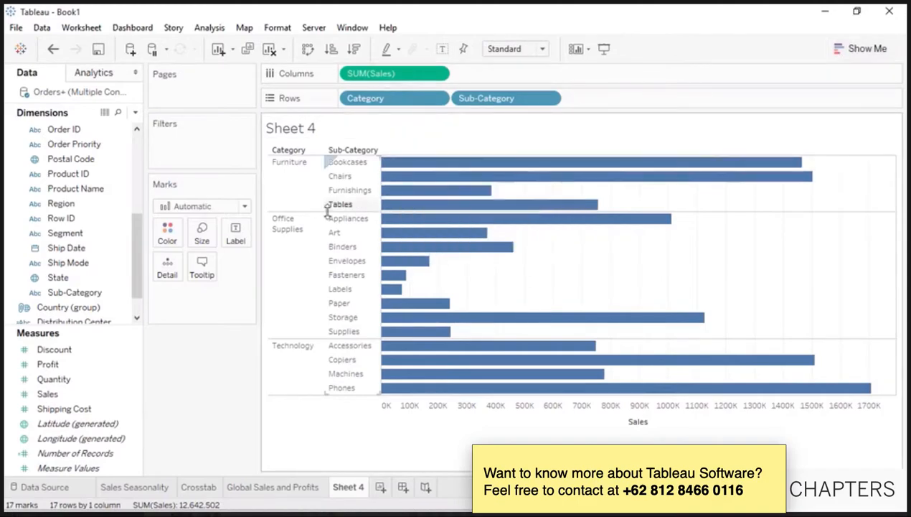
- Drag Sub-Category onto Category to form a 'Products' hierarchy, then add Product Name to it
{"action": "left_click_drag", "start_coordinate": [84, 296], "coordinate": [83, 175]}
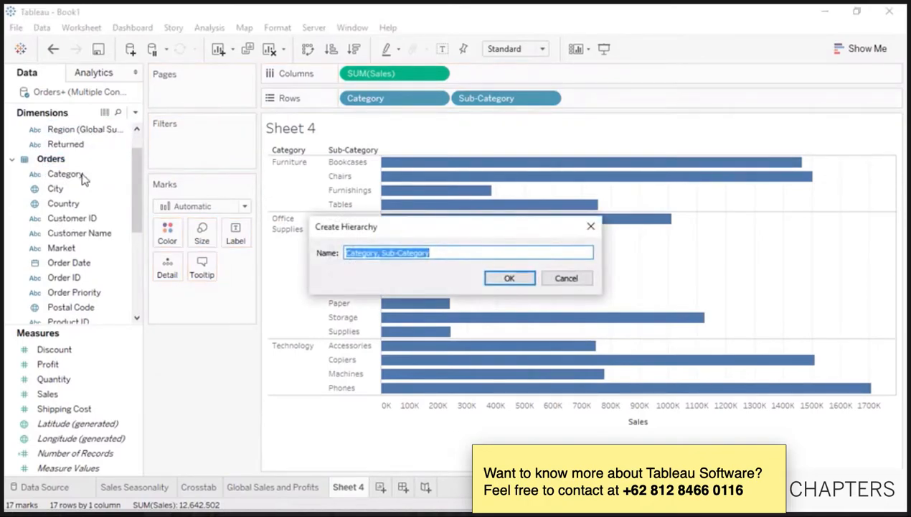
{"action": "type", "text": "Products"}
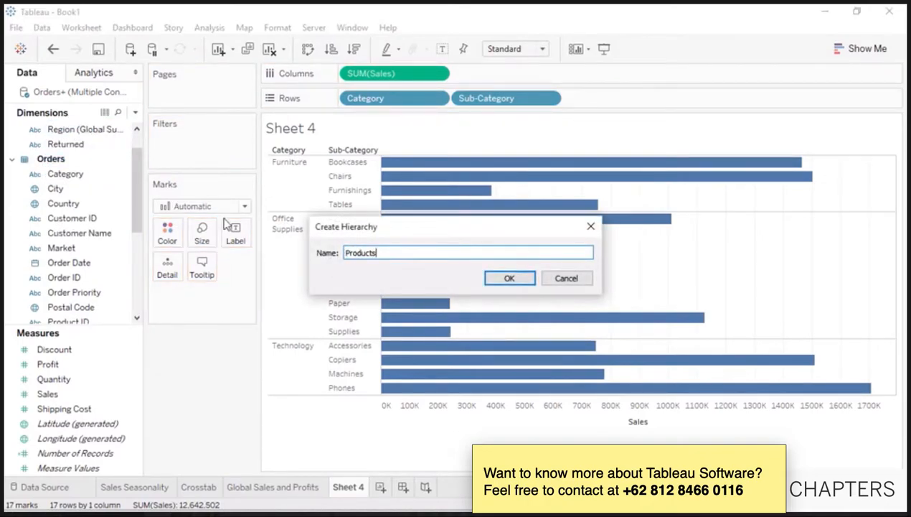
{"action": "left_click", "coordinate": [505, 279]}
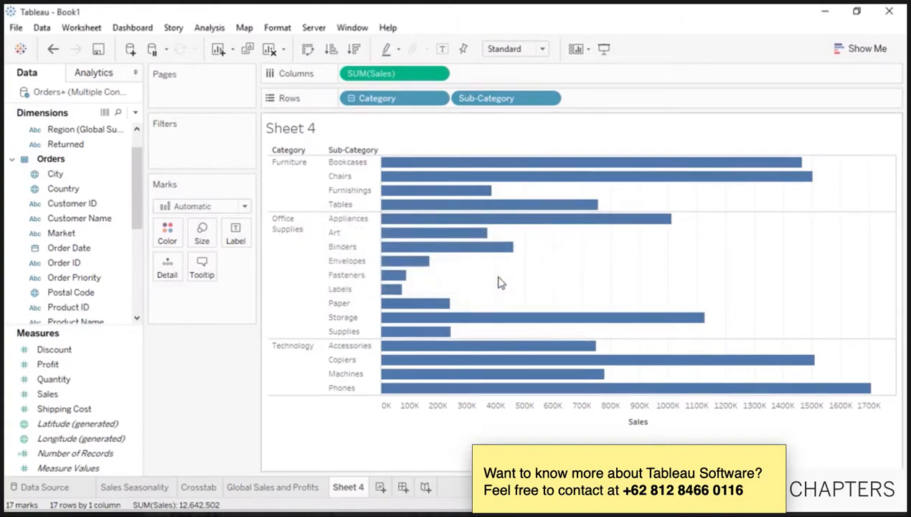
{"action": "left_click_drag", "start_coordinate": [136, 215], "coordinate": [136, 291]}
{"action": "left_click_drag", "start_coordinate": [88, 144], "coordinate": [90, 315]}
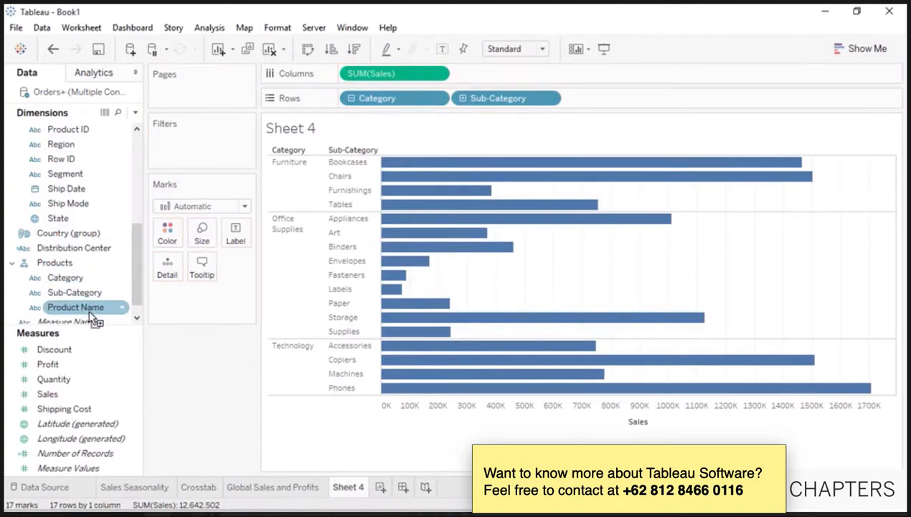
- Test the drill controls, collapsing to category level and expanding to product names and back
{"action": "left_click", "coordinate": [351, 98]}
{"action": "left_click", "coordinate": [351, 98]}
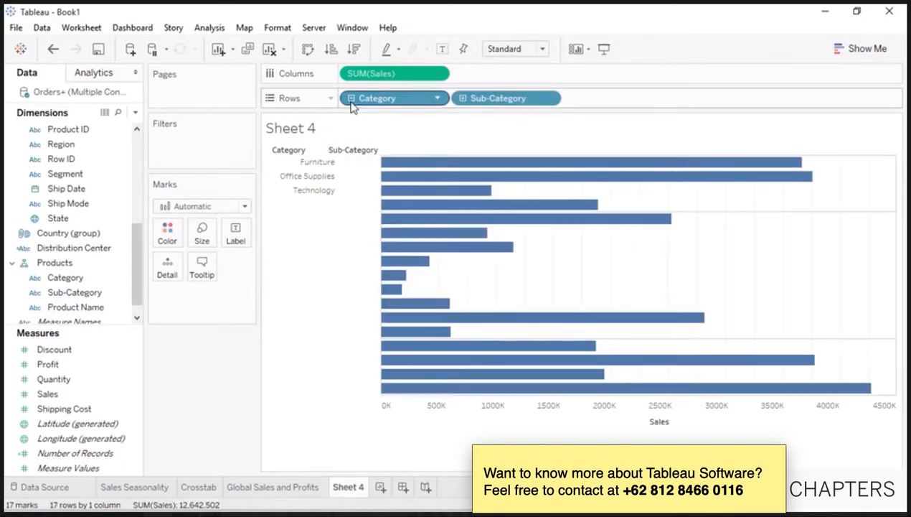
{"action": "left_click", "coordinate": [463, 98]}
{"action": "left_click", "coordinate": [463, 98]}
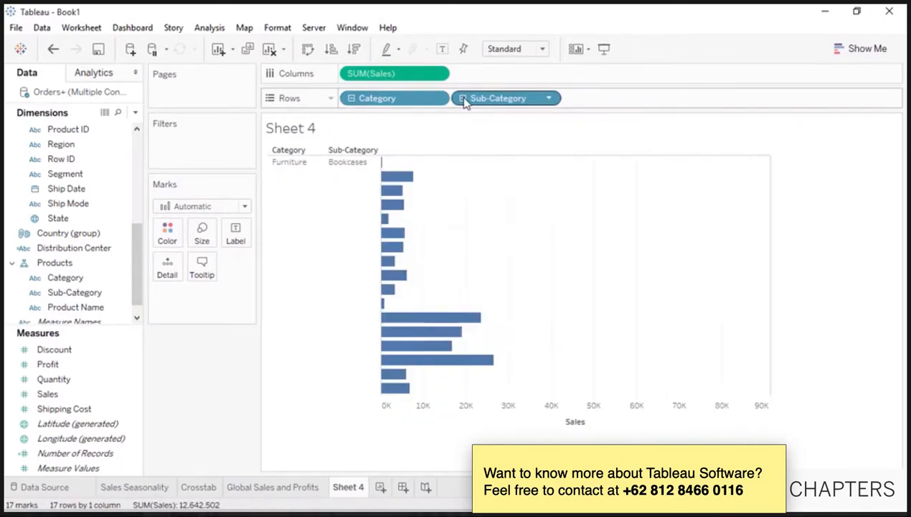
{"action": "left_click", "coordinate": [351, 99]}
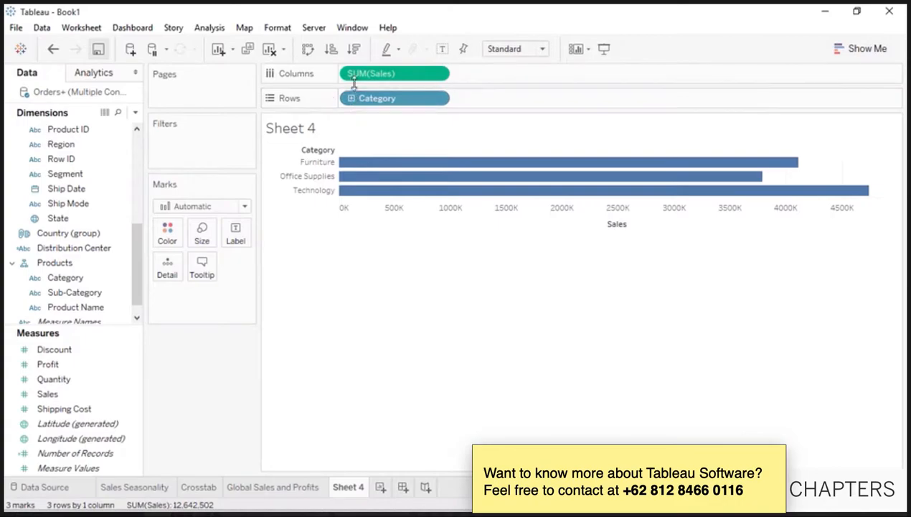
- Sort categories and sub-categories by sales descending, and toggle mark labels on then off
{"action": "left_click", "coordinate": [355, 50]}
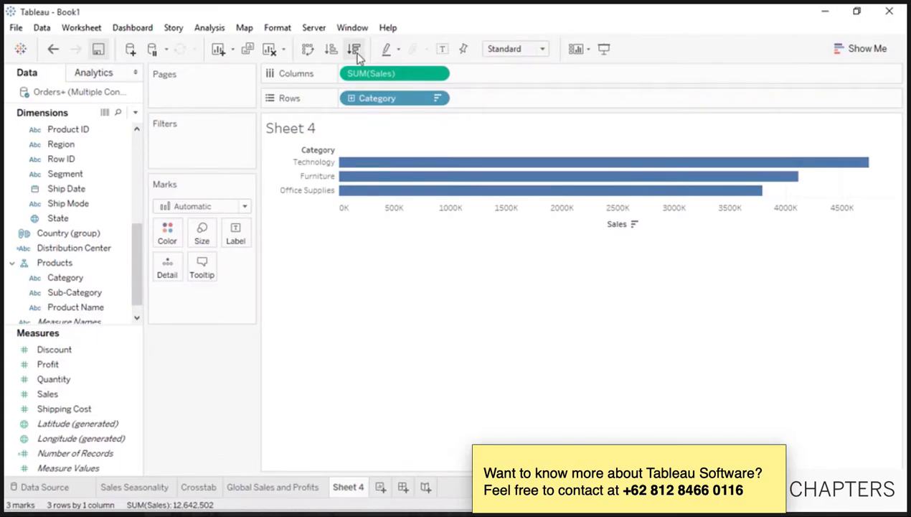
{"action": "left_click", "coordinate": [353, 100]}
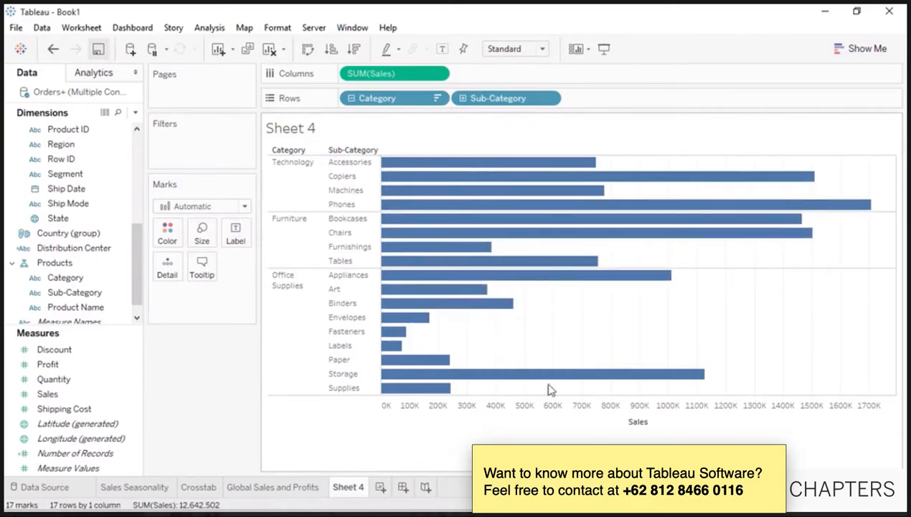
{"action": "left_click", "coordinate": [657, 422]}
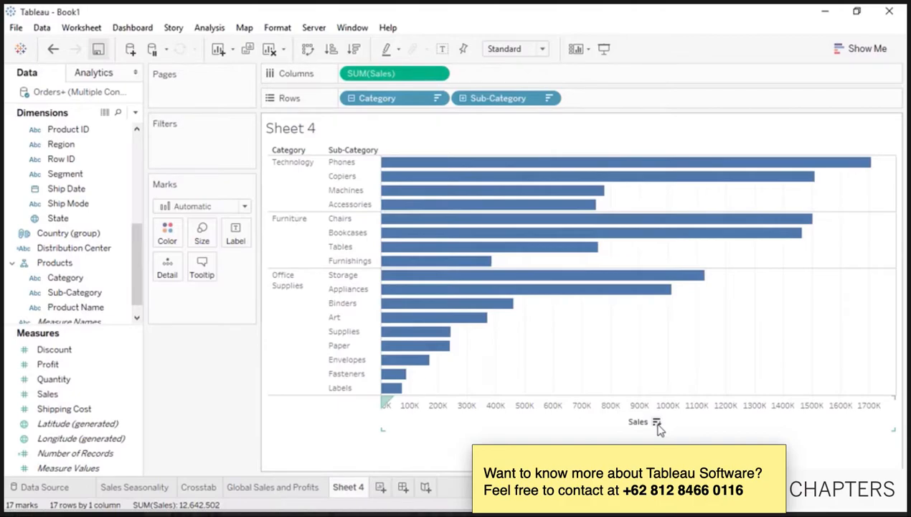
{"action": "left_click", "coordinate": [442, 51]}
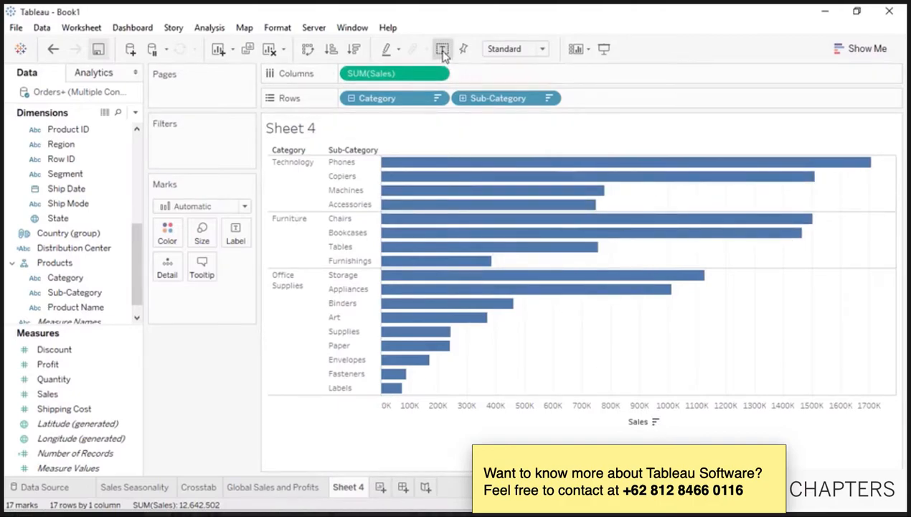
{"action": "left_click", "coordinate": [442, 50]}
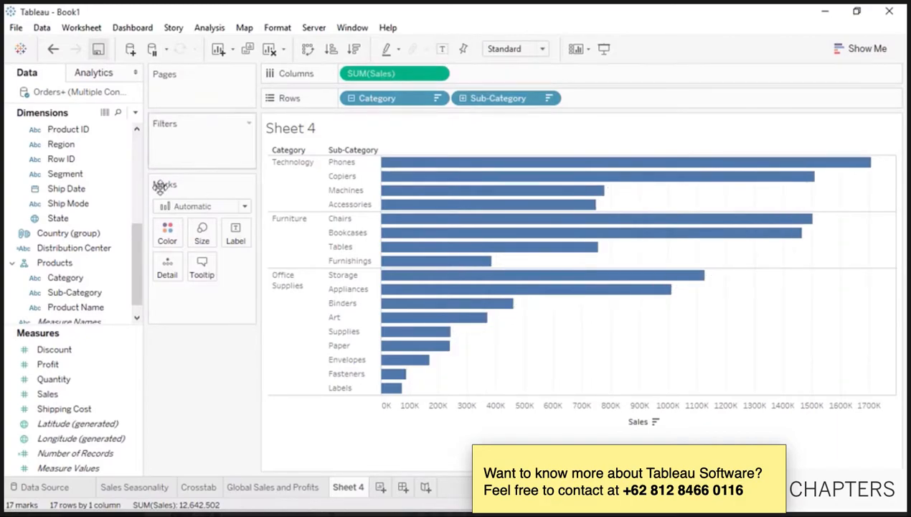
- Colour the bars by SUM(Profit) and split them into Africa, Asia Pacific, Europe, LATAM, USCA columns
{"action": "left_click_drag", "start_coordinate": [86, 364], "coordinate": [166, 230]}
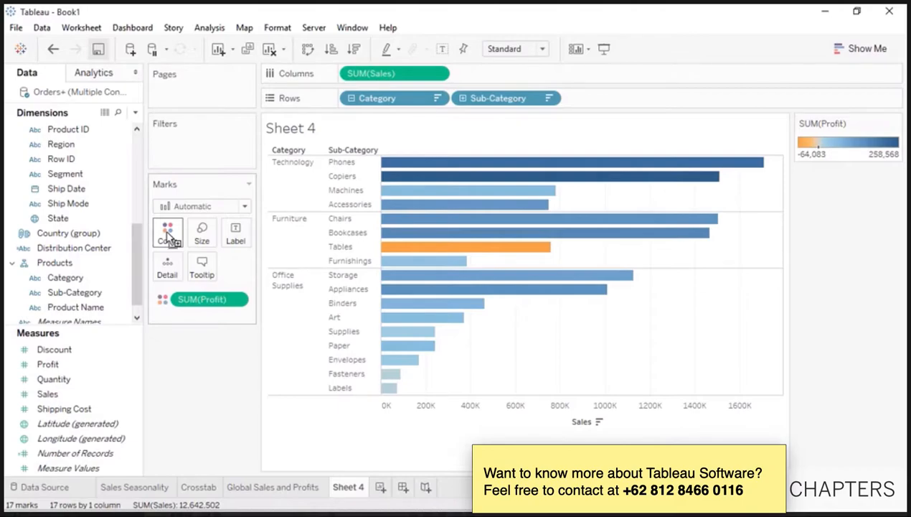
{"action": "left_click_drag", "start_coordinate": [136, 233], "coordinate": [138, 204]}
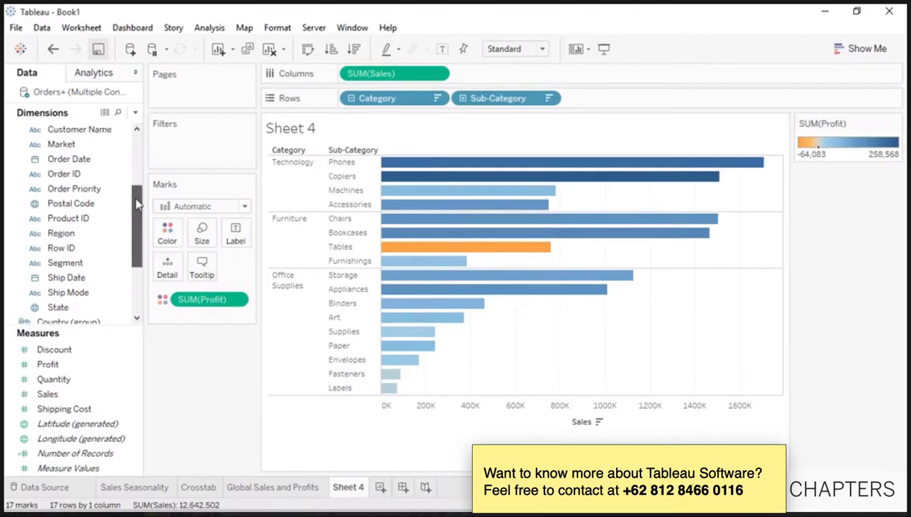
{"action": "left_click_drag", "start_coordinate": [124, 144], "coordinate": [420, 151]}
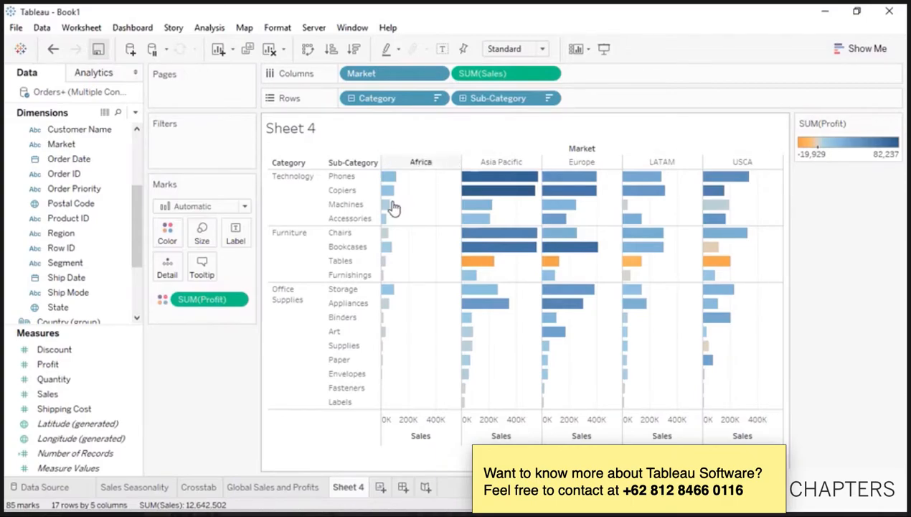
- Group the Art, Supplies, Paper, Envelopes, Fasteners and Labels sub-categories into one bar
{"action": "left_click", "coordinate": [342, 335]}
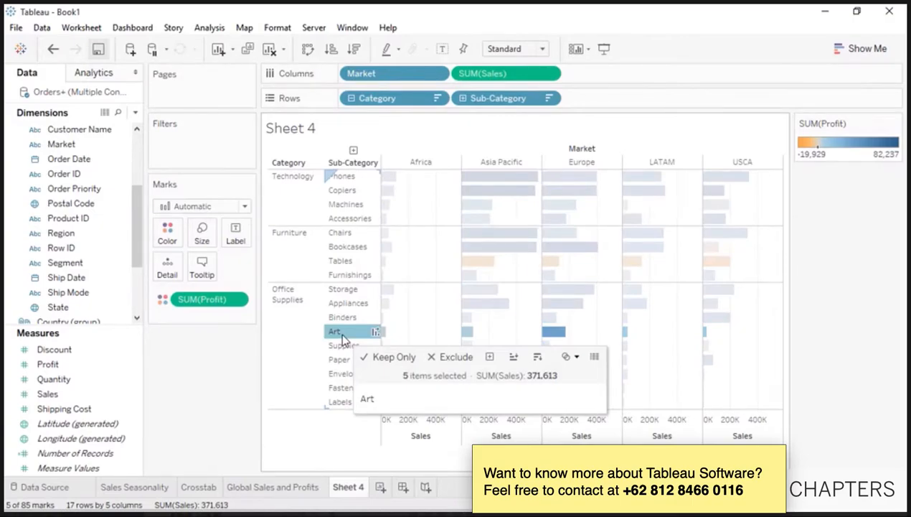
{"action": "left_click", "coordinate": [341, 403], "text": "shift"}
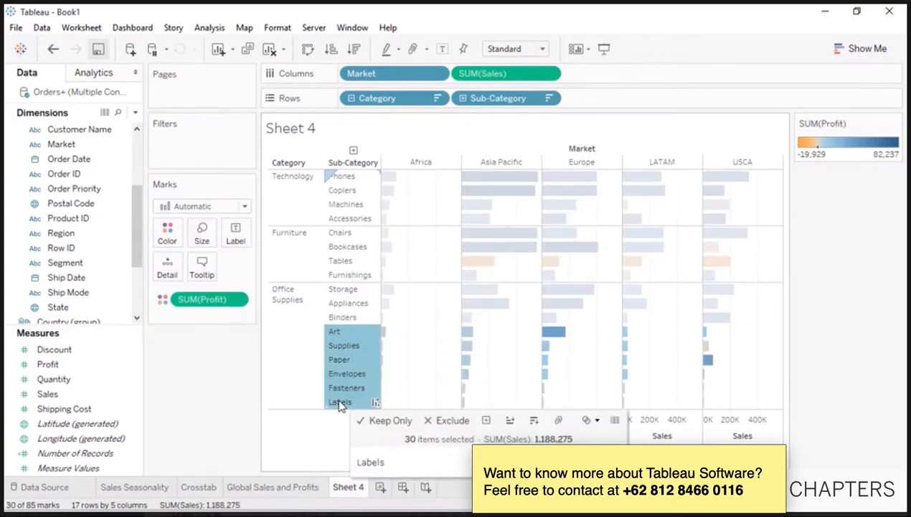
{"action": "left_click", "coordinate": [558, 421]}
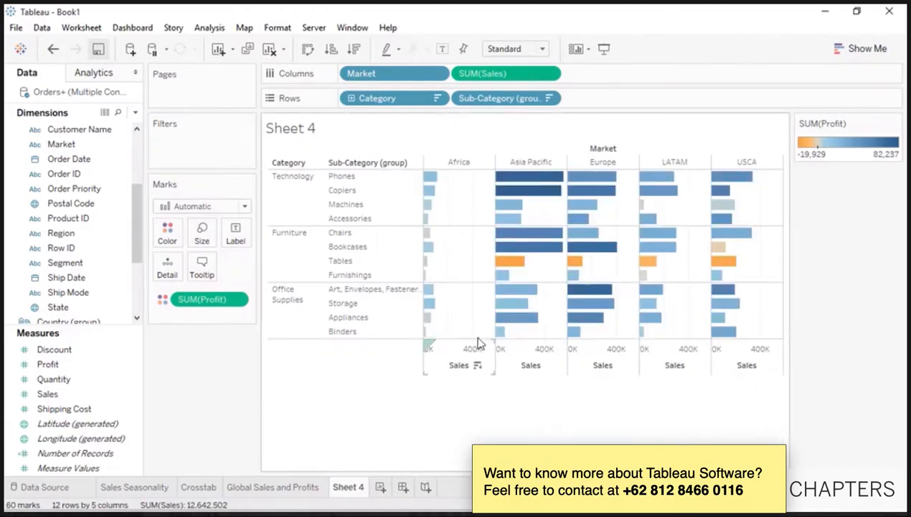
- Alias the group as 'Small Office Supplies' and remove Market from Columns
{"action": "right_click", "coordinate": [359, 291]}
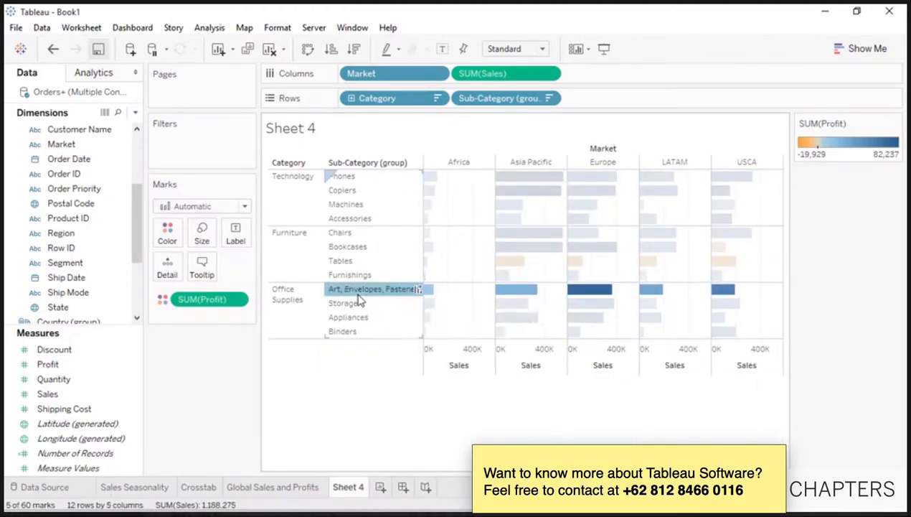
{"action": "left_click", "coordinate": [400, 411]}
{"action": "type", "text": "Small Office Supplies"}
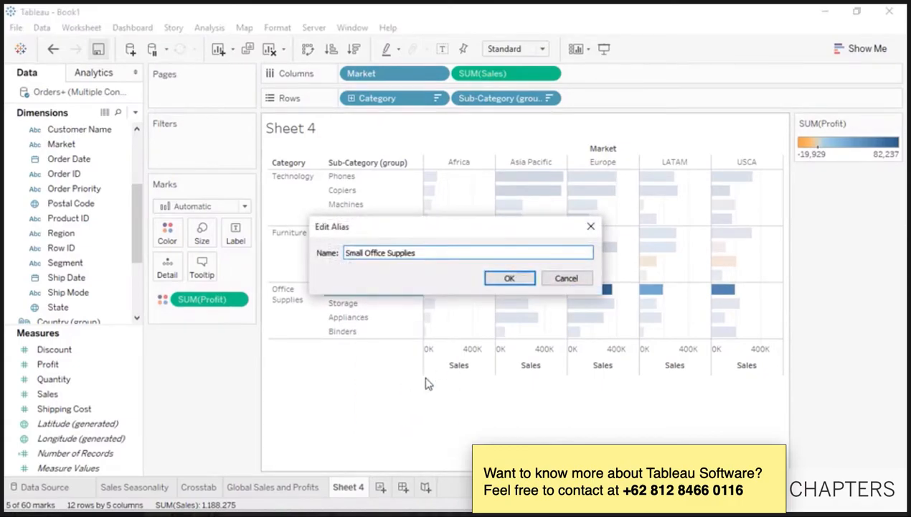
{"action": "left_click", "coordinate": [506, 280]}
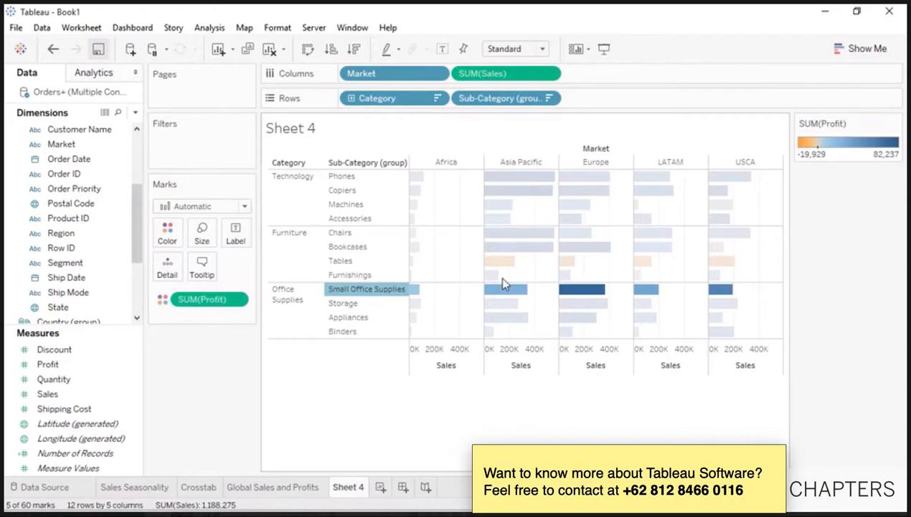
{"action": "left_click_drag", "start_coordinate": [406, 75], "coordinate": [231, 368]}
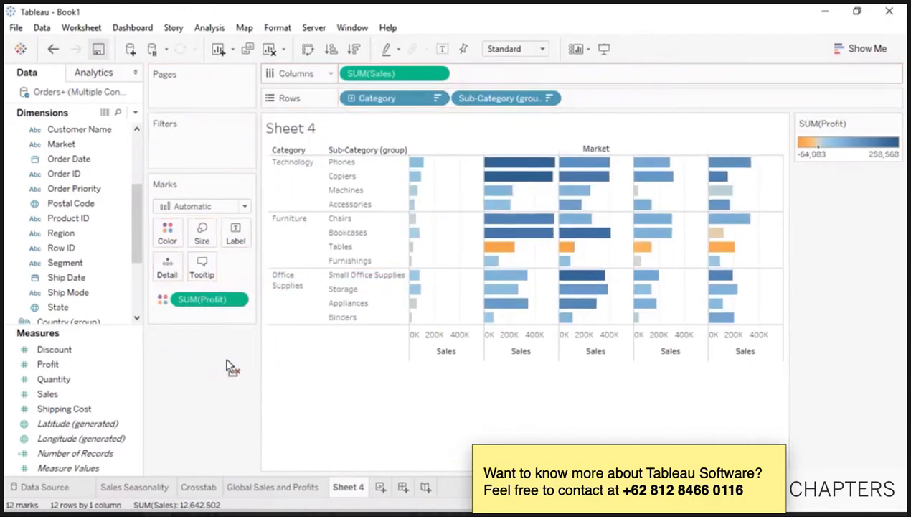
- Swap the bars into vertical columns and hide the Category / Sub-Category column field label
{"action": "left_click", "coordinate": [307, 49]}
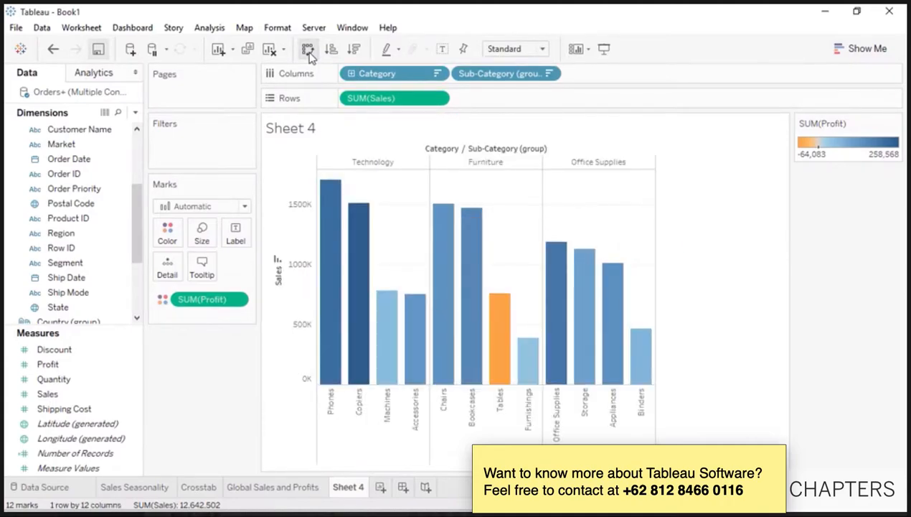
{"action": "right_click", "coordinate": [445, 151]}
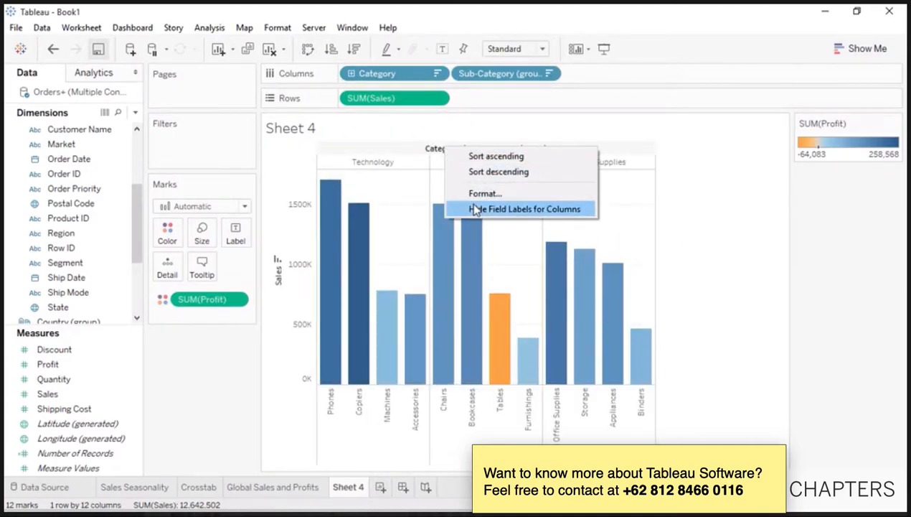
{"action": "left_click", "coordinate": [473, 208]}
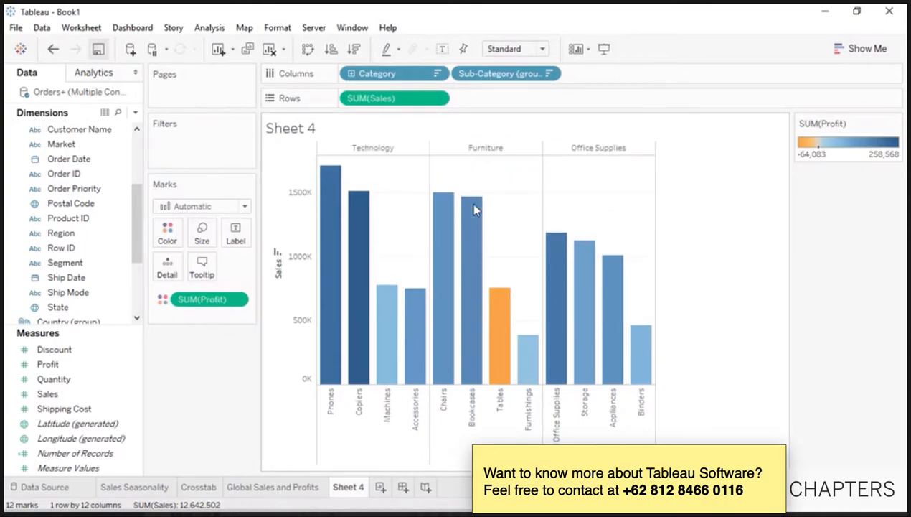
- Rename Sheet 4 to 'Sales by Sub-Category' and add a new blank worksheet
{"action": "double_click", "coordinate": [352, 488]}
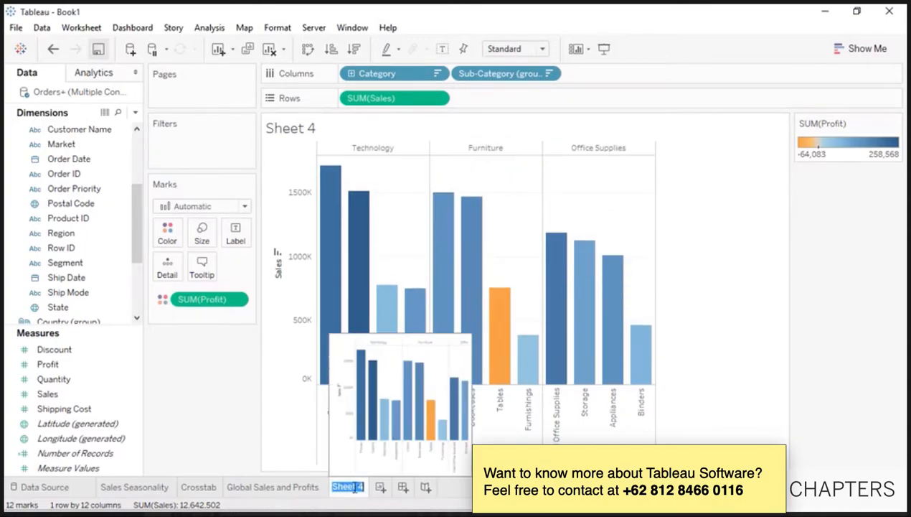
{"action": "type", "text": "Sales by Sub-Category"}
{"action": "key", "text": "Return"}
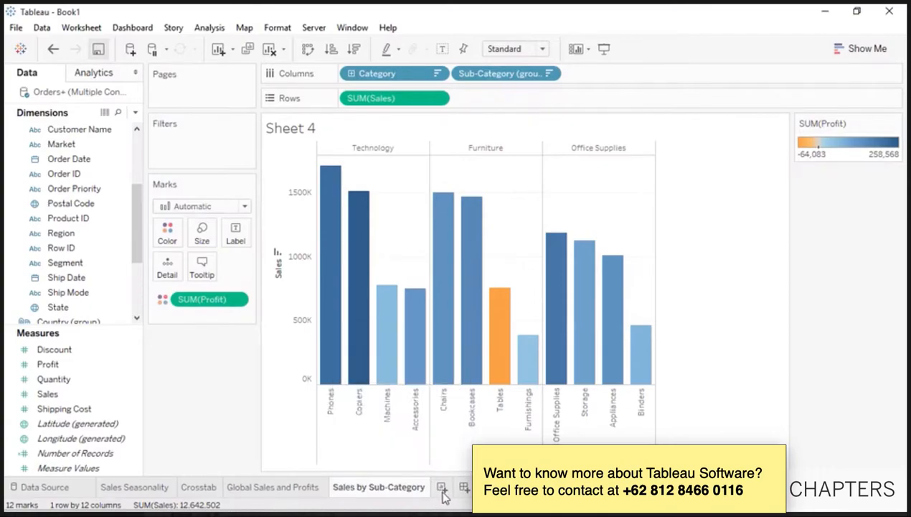
{"action": "left_click", "coordinate": [442, 487]}
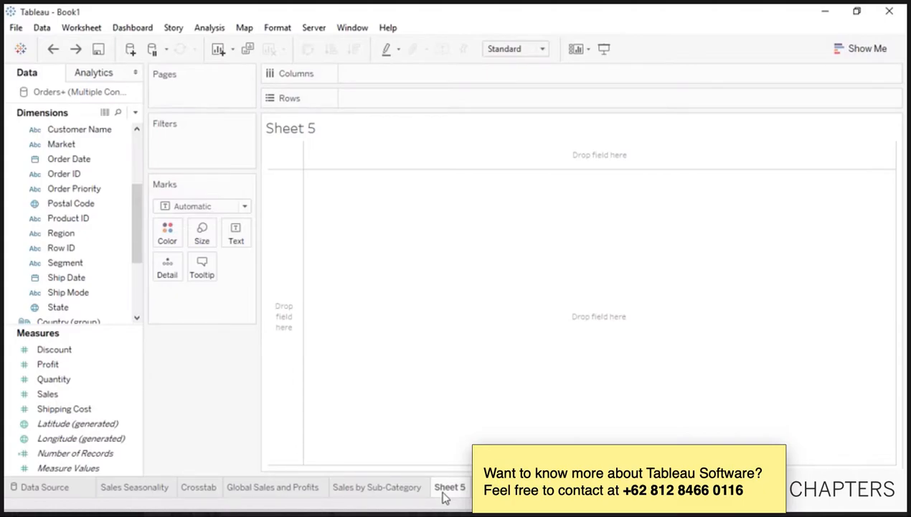
- Plot SUM(Profit) against SUM(Shipping Cost) per Customer ID, coloured by Category, keeping all members
{"action": "left_click_drag", "start_coordinate": [100, 363], "coordinate": [373, 97]}
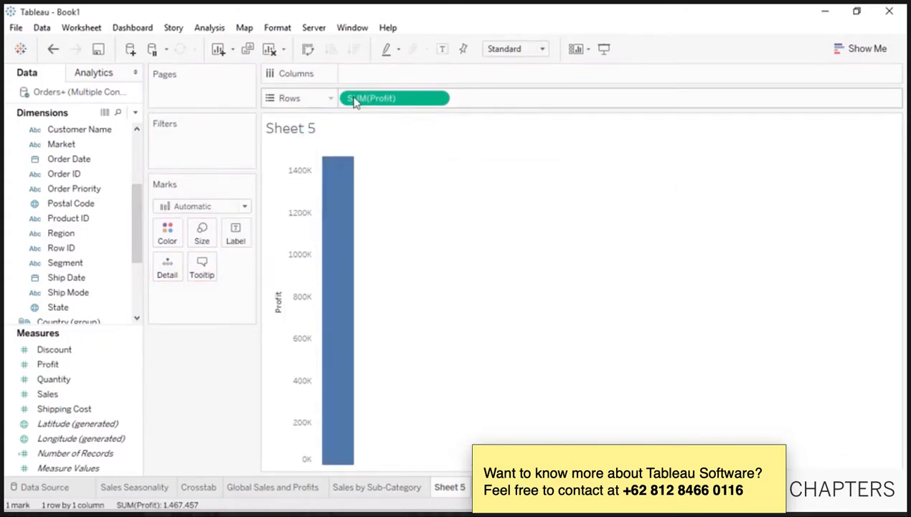
{"action": "left_click", "coordinate": [86, 410]}
{"action": "left_click_drag", "start_coordinate": [86, 410], "coordinate": [366, 83]}
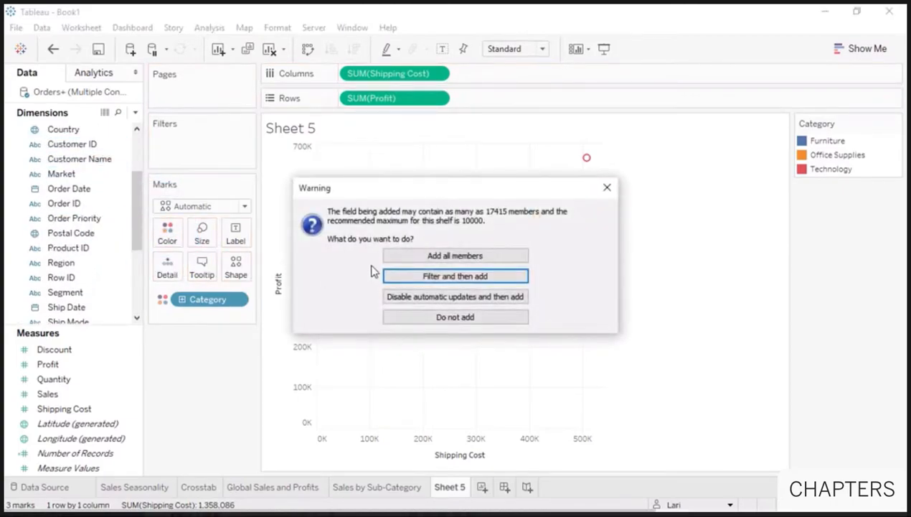
{"action": "left_click", "coordinate": [388, 256]}
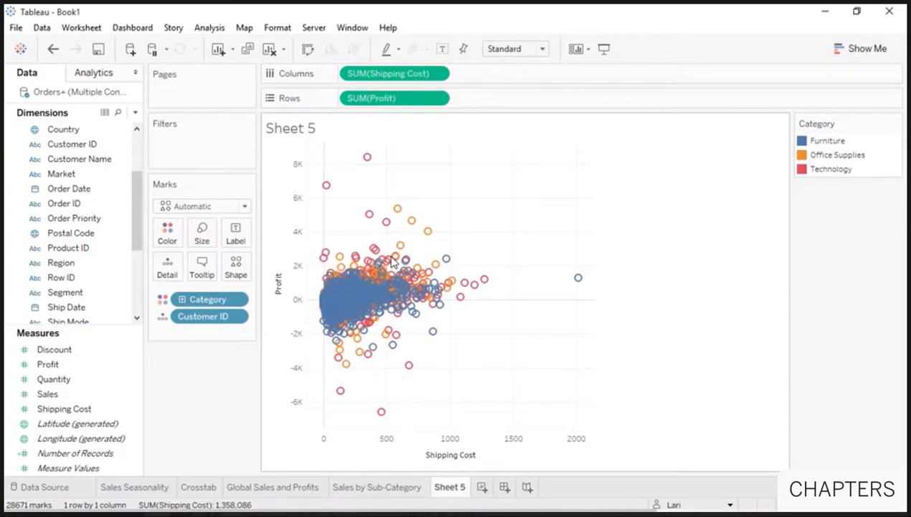
{"action": "mouse_move", "coordinate": [396, 260]}
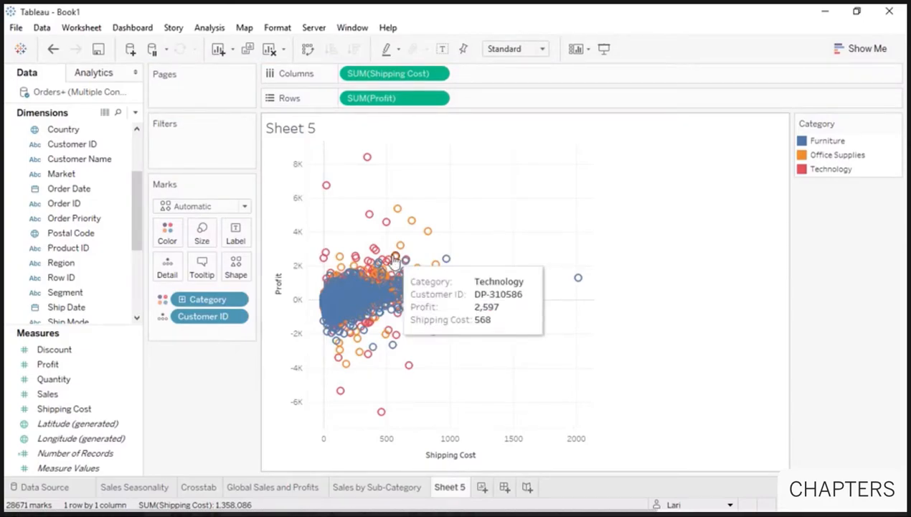
{"action": "mouse_move", "coordinate": [334, 197]}
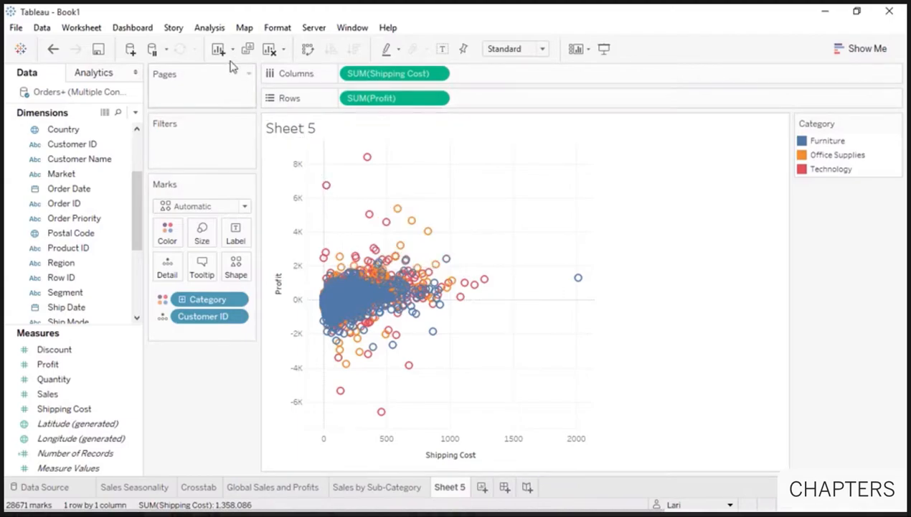
{"action": "left_click", "coordinate": [203, 29]}
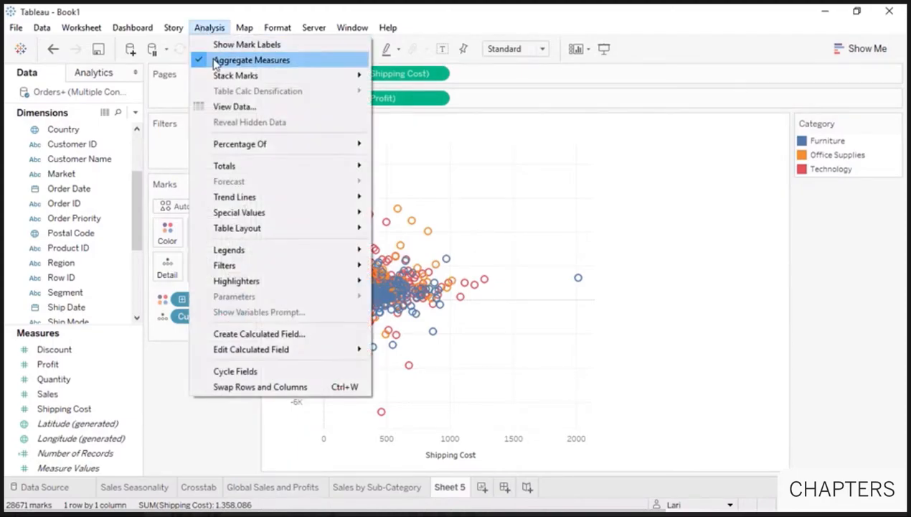
- Try disaggregating measures, undo it, then show Category as mark labels instead of colour
{"action": "left_click", "coordinate": [216, 60]}
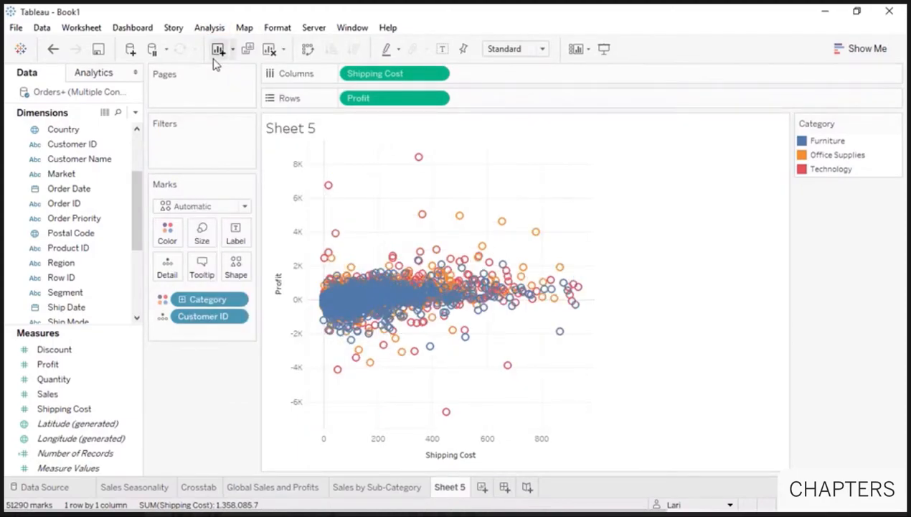
{"action": "left_click", "coordinate": [53, 51]}
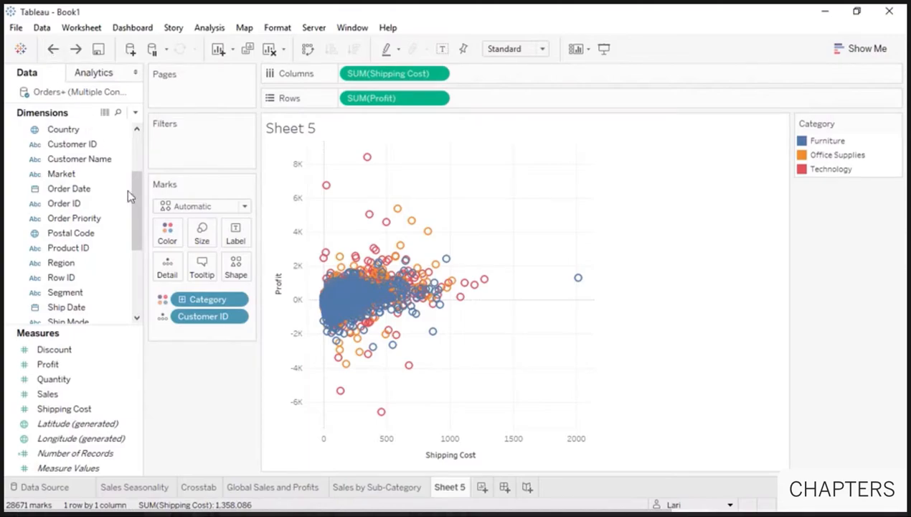
{"action": "left_click", "coordinate": [163, 299]}
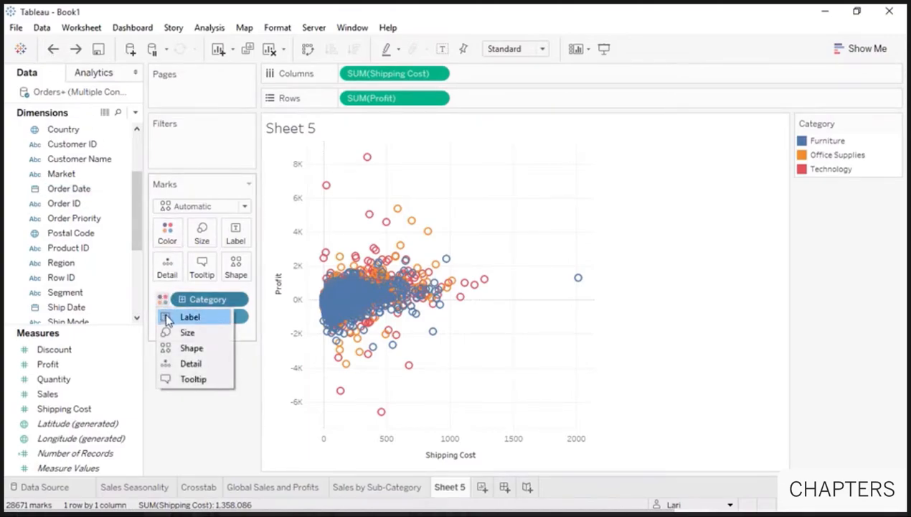
{"action": "left_click", "coordinate": [189, 318]}
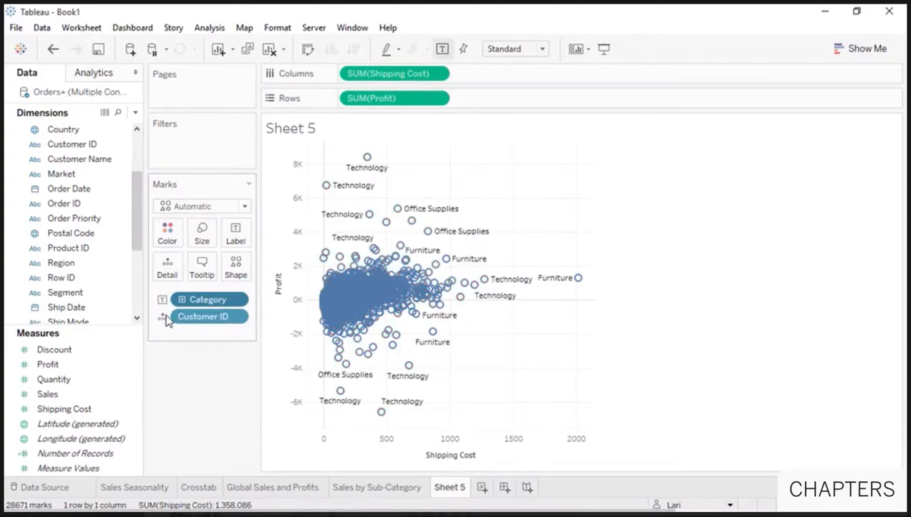
- Add Sub-Category to the labels in italics, then switch off mark label display
{"action": "left_click_drag", "start_coordinate": [141, 238], "coordinate": [134, 304]}
{"action": "left_click_drag", "start_coordinate": [115, 263], "coordinate": [242, 246]}
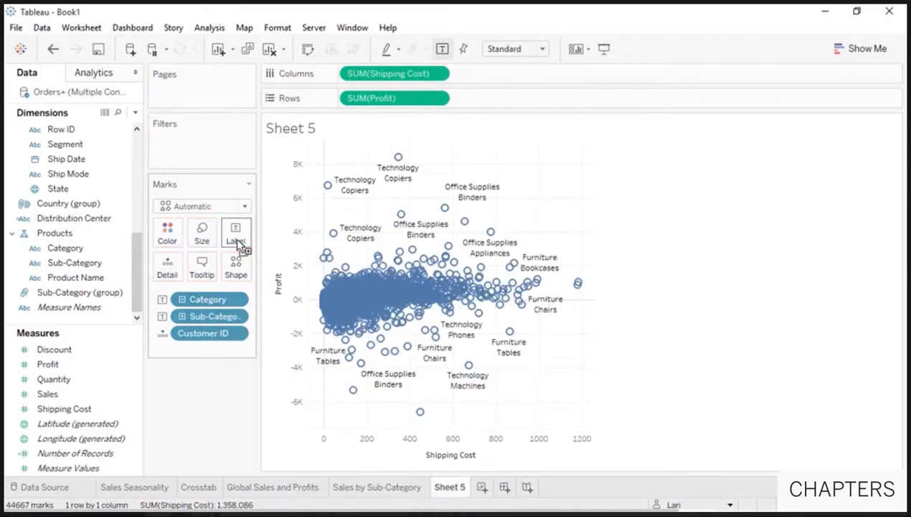
{"action": "left_click", "coordinate": [237, 241]}
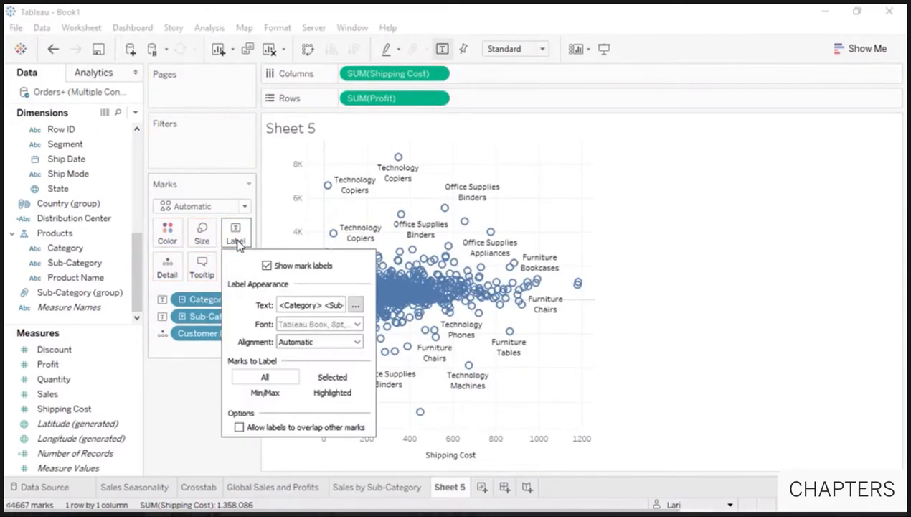
{"action": "left_click", "coordinate": [356, 307]}
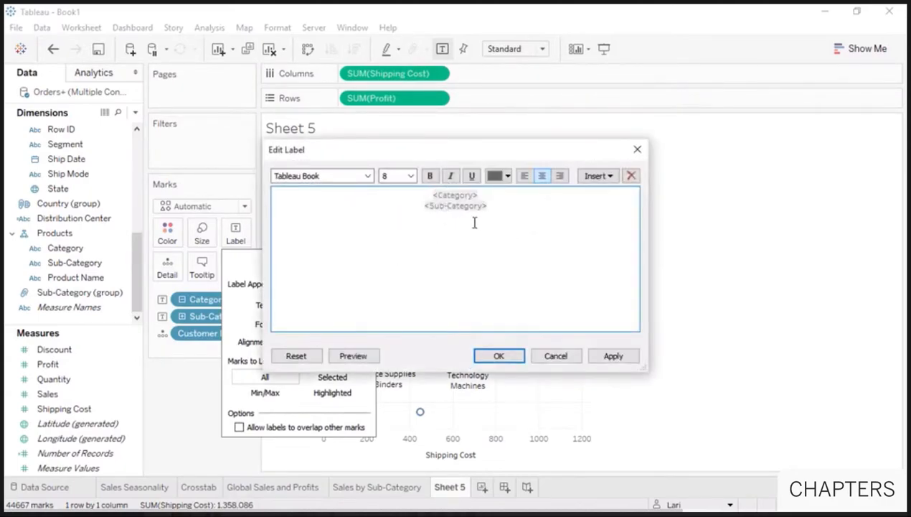
{"action": "left_click_drag", "start_coordinate": [488, 206], "coordinate": [413, 205]}
{"action": "left_click", "coordinate": [449, 176]}
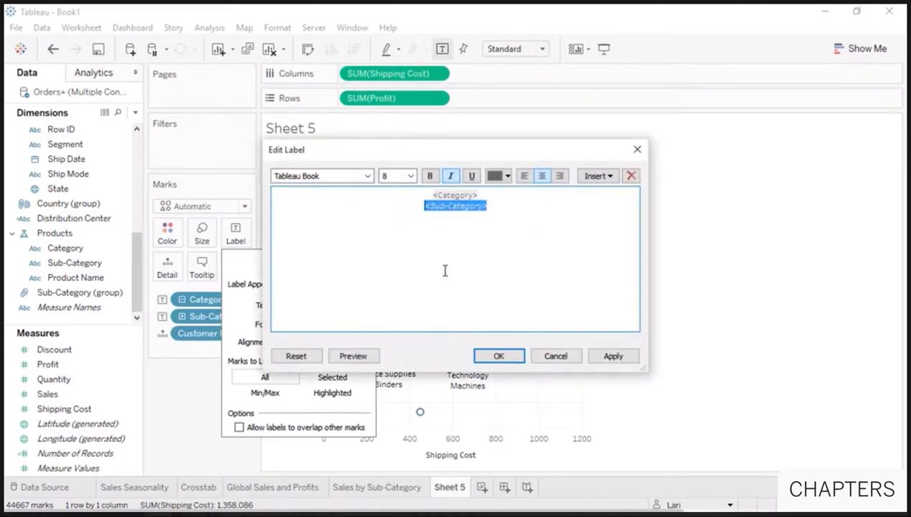
{"action": "left_click", "coordinate": [493, 358]}
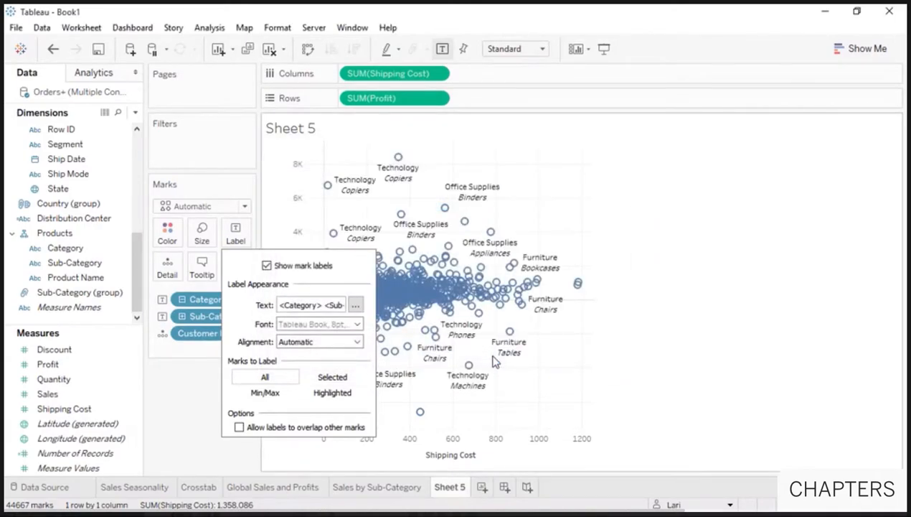
{"action": "left_click", "coordinate": [267, 264]}
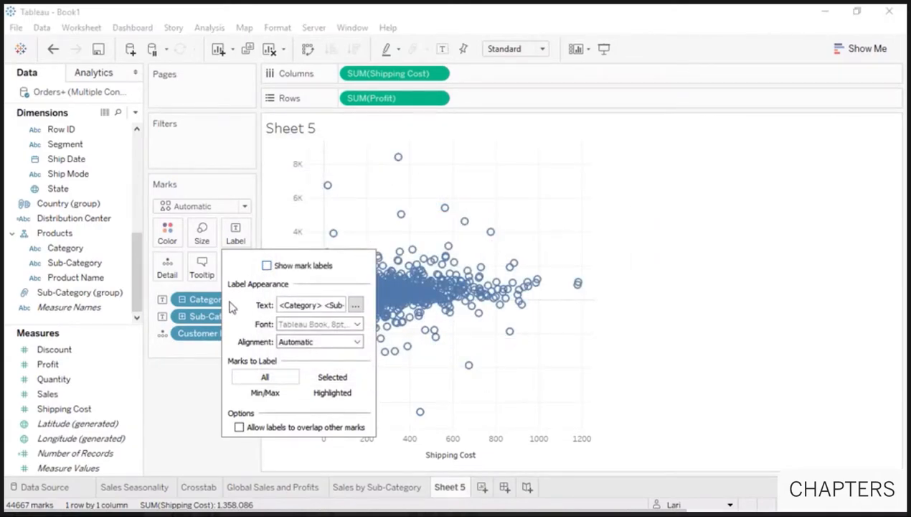
{"action": "left_click", "coordinate": [180, 388]}
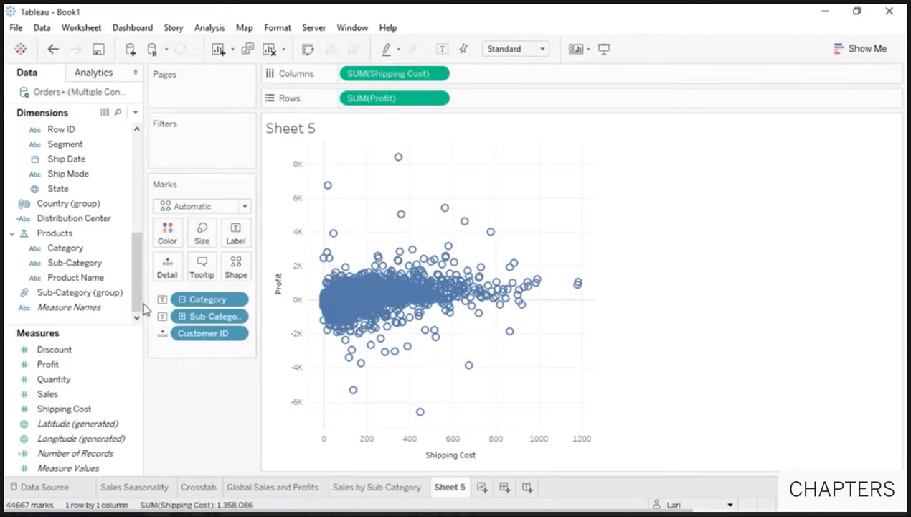
- Size the scatter marks by the Returned field
{"action": "left_click_drag", "start_coordinate": [136, 297], "coordinate": [140, 196]}
{"action": "left_click", "coordinate": [78, 175]}
{"action": "left_click_drag", "start_coordinate": [81, 183], "coordinate": [202, 233]}
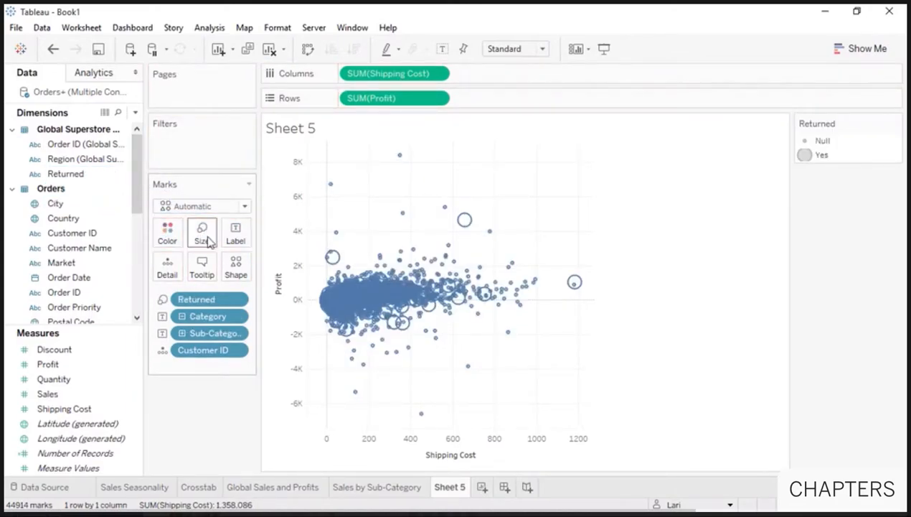
{"action": "mouse_move", "coordinate": [575, 284]}
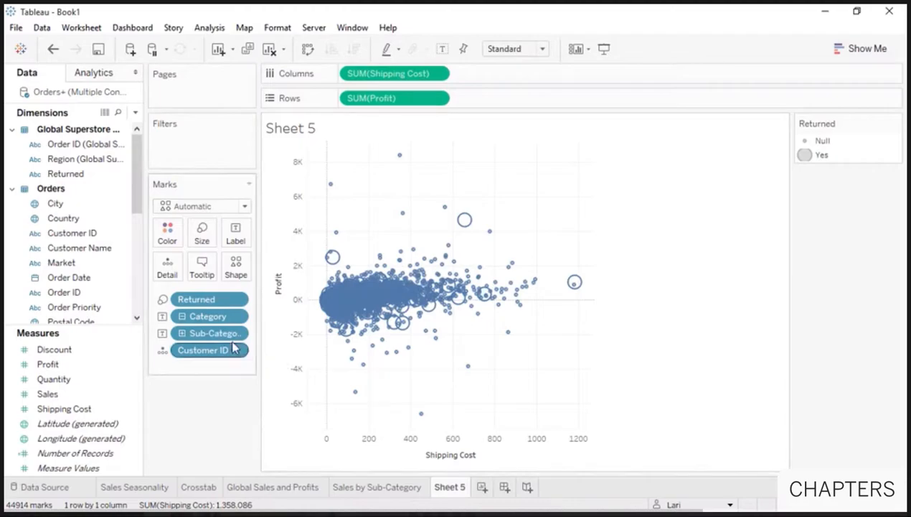
- Remove Sub-Category and Returned from the marks and colour them by Category again
{"action": "left_click_drag", "start_coordinate": [205, 331], "coordinate": [208, 399]}
{"action": "left_click_drag", "start_coordinate": [208, 299], "coordinate": [210, 406]}
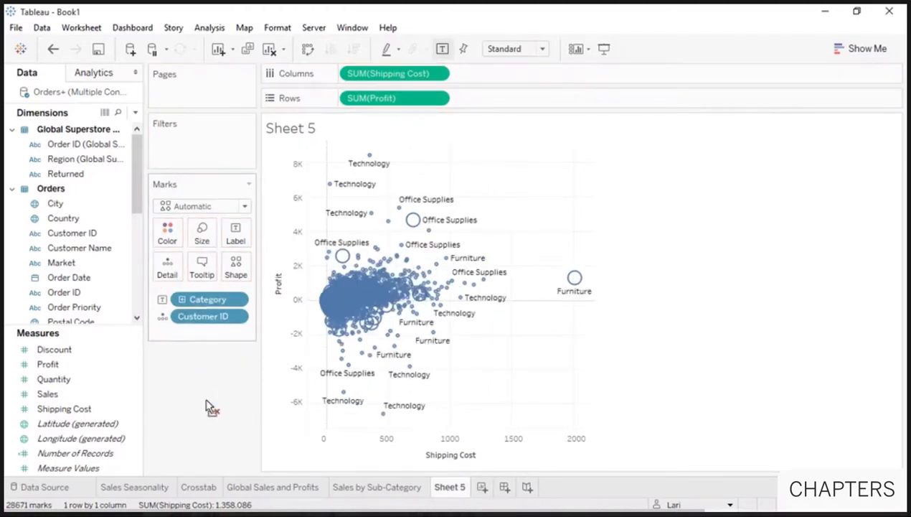
{"action": "left_click", "coordinate": [163, 316]}
{"action": "left_click", "coordinate": [166, 317]}
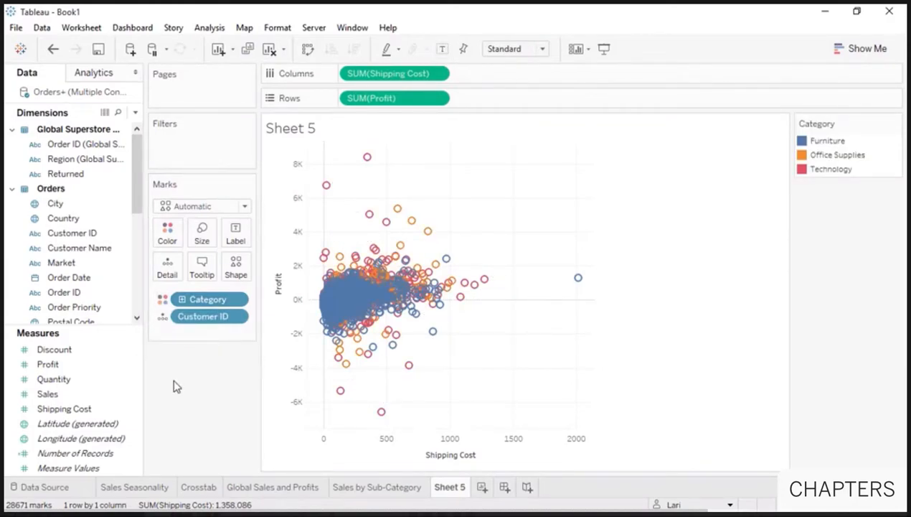
- Add per-category trend lines from the Analytics pane, then remove them again
{"action": "left_click", "coordinate": [104, 78]}
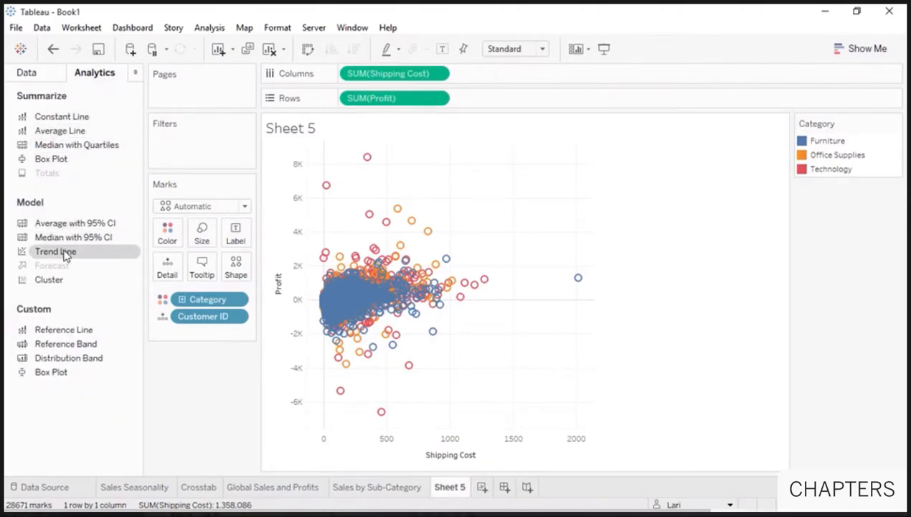
{"action": "left_click_drag", "start_coordinate": [66, 254], "coordinate": [400, 170]}
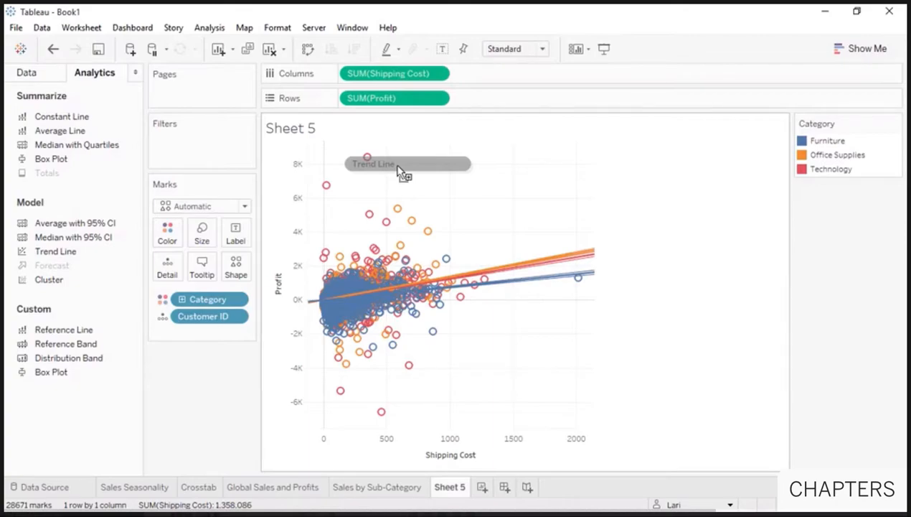
{"action": "mouse_move", "coordinate": [534, 286]}
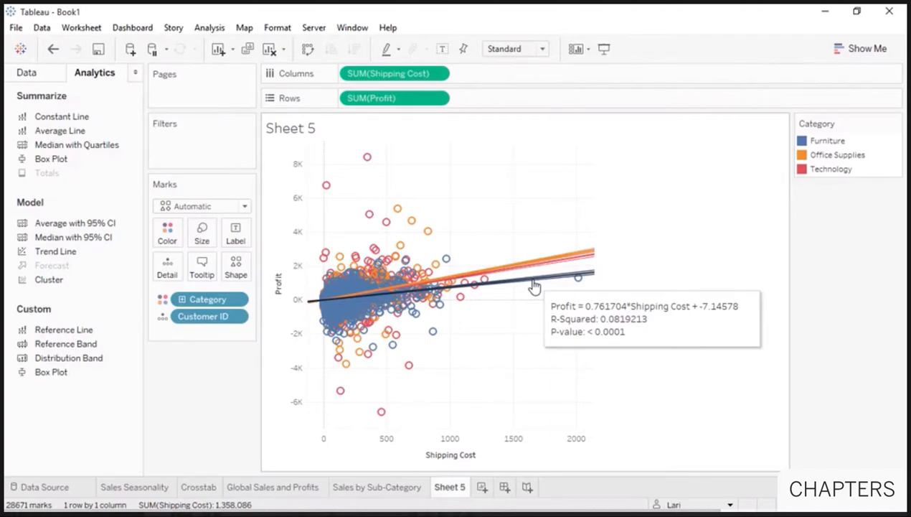
{"action": "left_click_drag", "start_coordinate": [534, 286], "coordinate": [199, 399]}
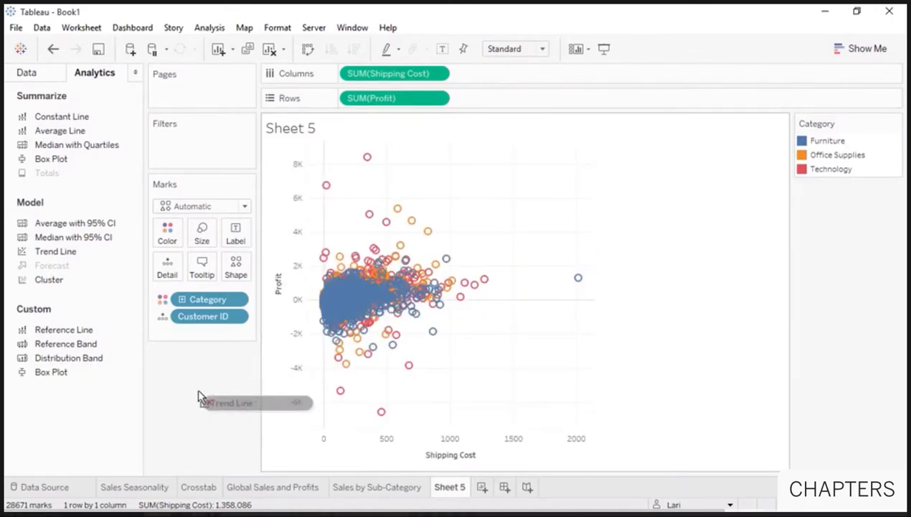
- Inspect the full underlying data for the 11 biggest-loss customer marks, then close it
{"action": "left_click_drag", "start_coordinate": [327, 421], "coordinate": [465, 349]}
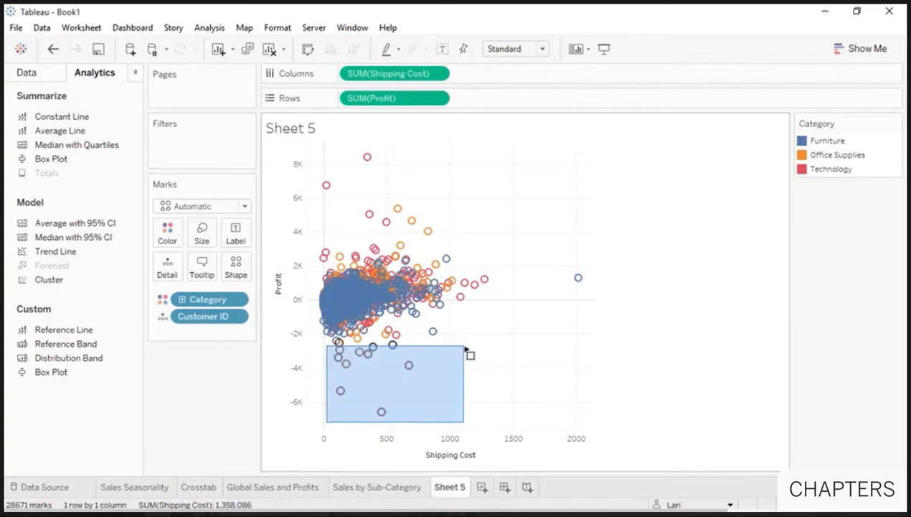
{"action": "left_click_drag", "start_coordinate": [466, 349], "coordinate": [466, 351]}
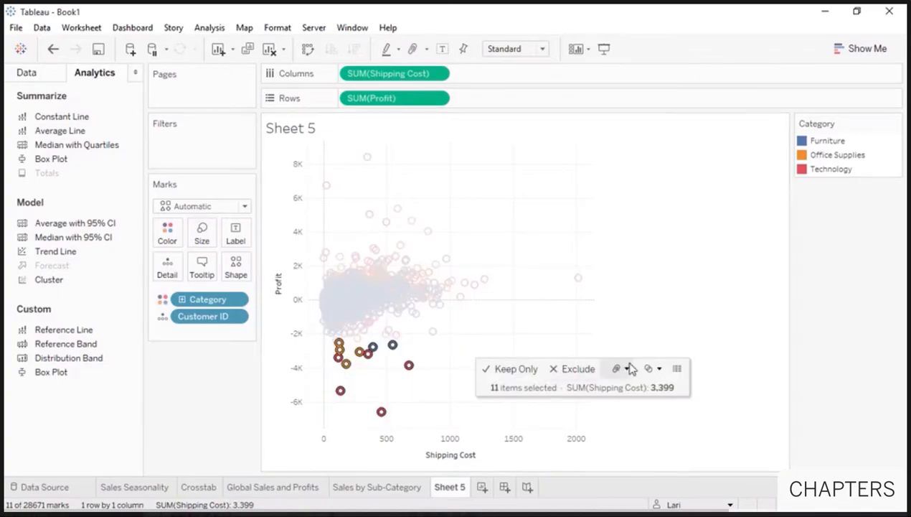
{"action": "left_click", "coordinate": [677, 368]}
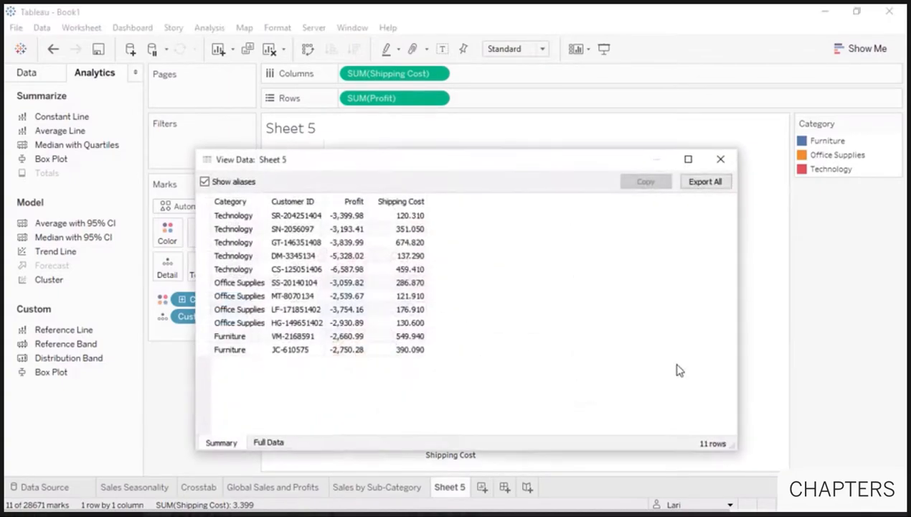
{"action": "left_click", "coordinate": [278, 443]}
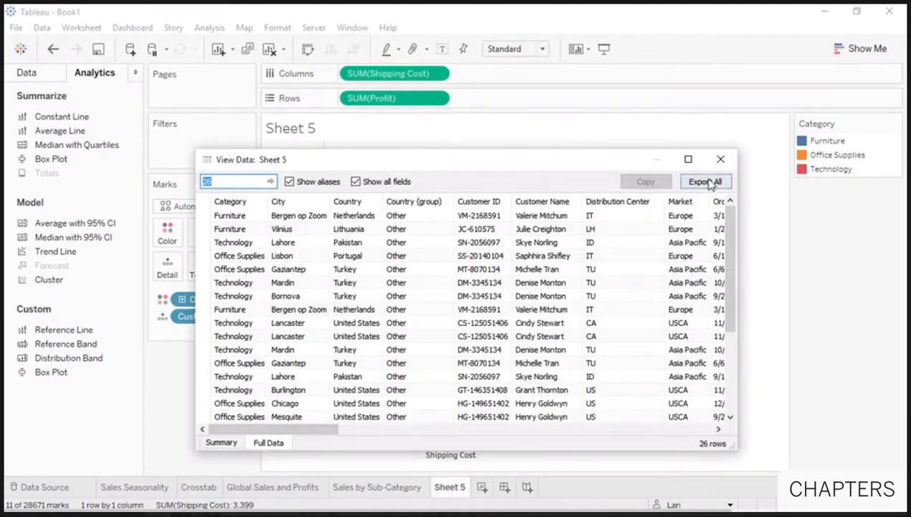
{"action": "left_click", "coordinate": [719, 160]}
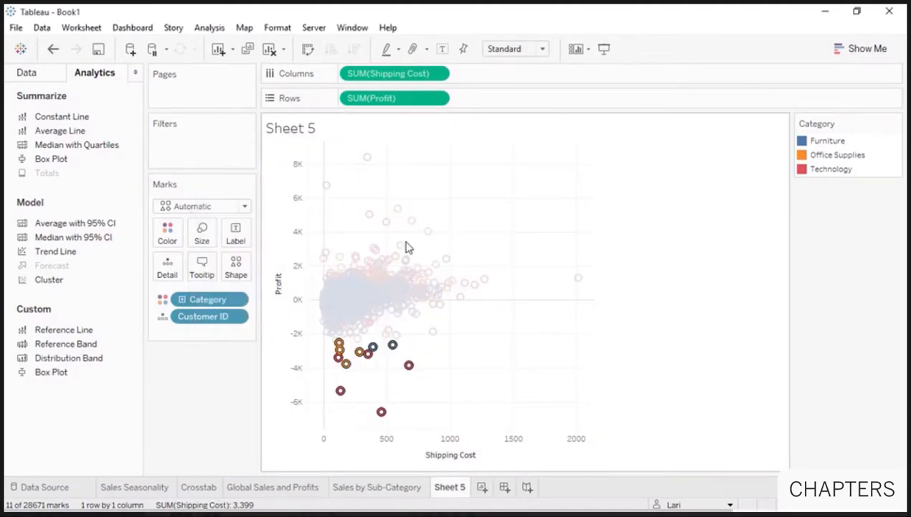
- Distinguish categories by mark shape instead of colour and make all marks grey
{"action": "left_click", "coordinate": [162, 307]}
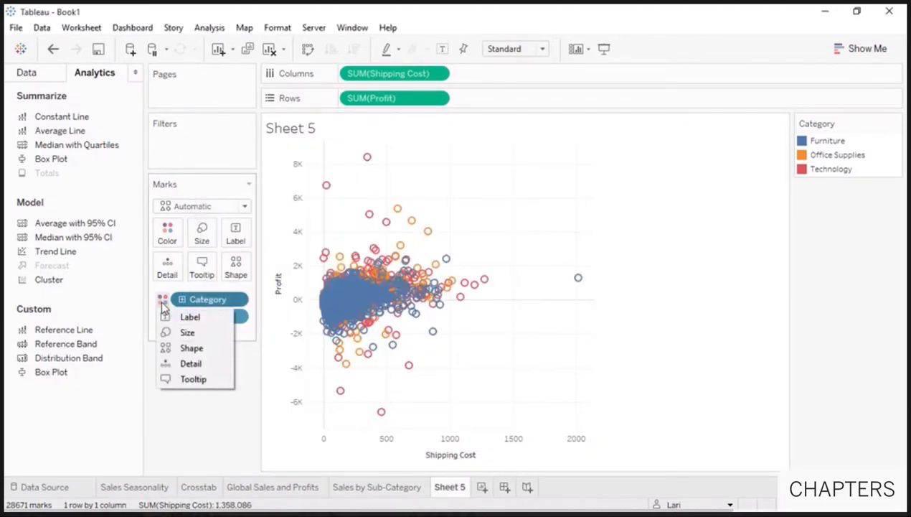
{"action": "left_click", "coordinate": [167, 350]}
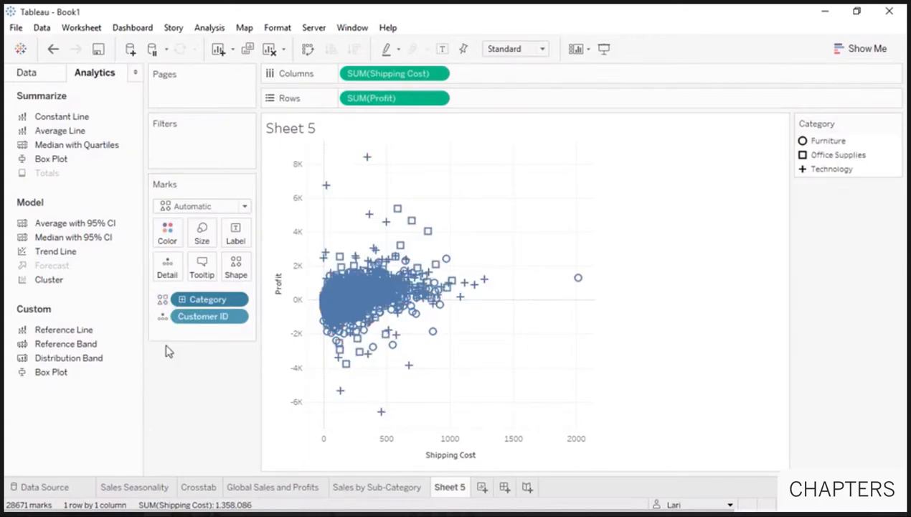
{"action": "left_click", "coordinate": [170, 241]}
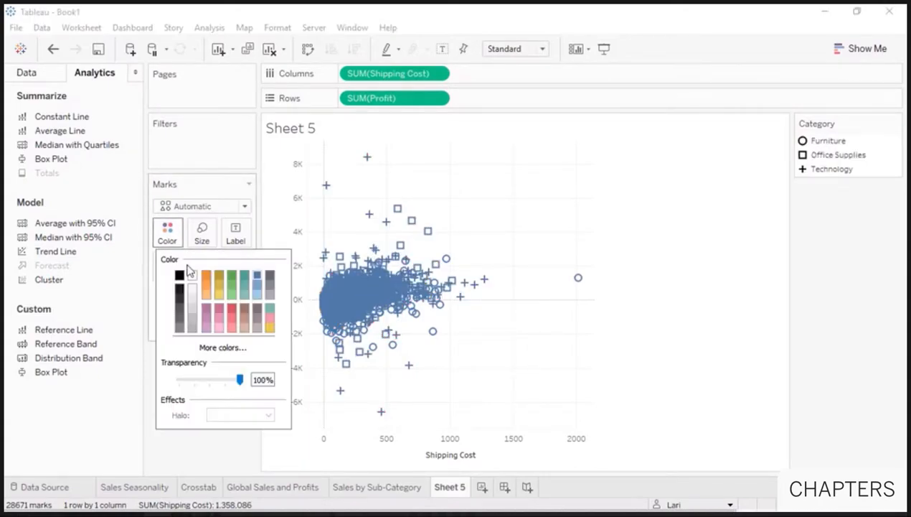
{"action": "left_click", "coordinate": [271, 293]}
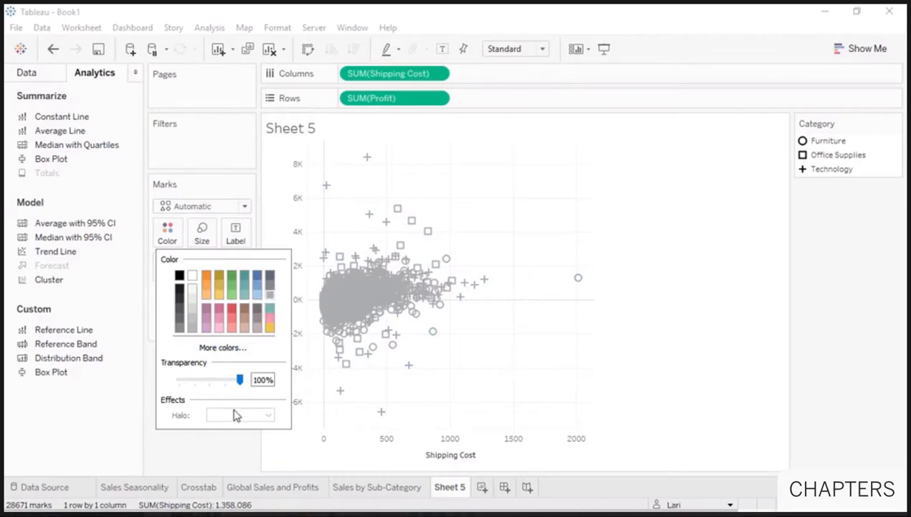
{"action": "left_click", "coordinate": [231, 448]}
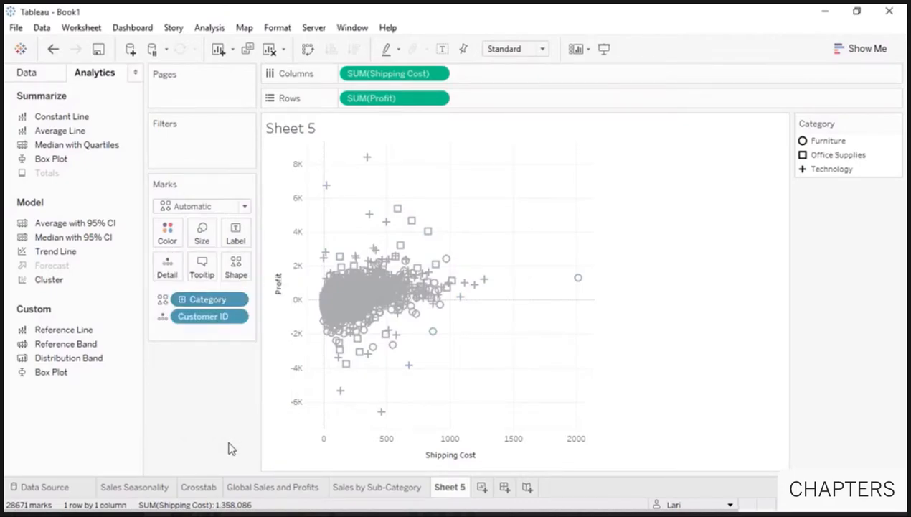
- Rename Sheet 5 to 'Customer Breakdown' and create a new blank dashboard
{"action": "double_click", "coordinate": [438, 488]}
{"action": "type", "text": "Customer Breakdown"}
{"action": "left_click", "coordinate": [226, 439]}
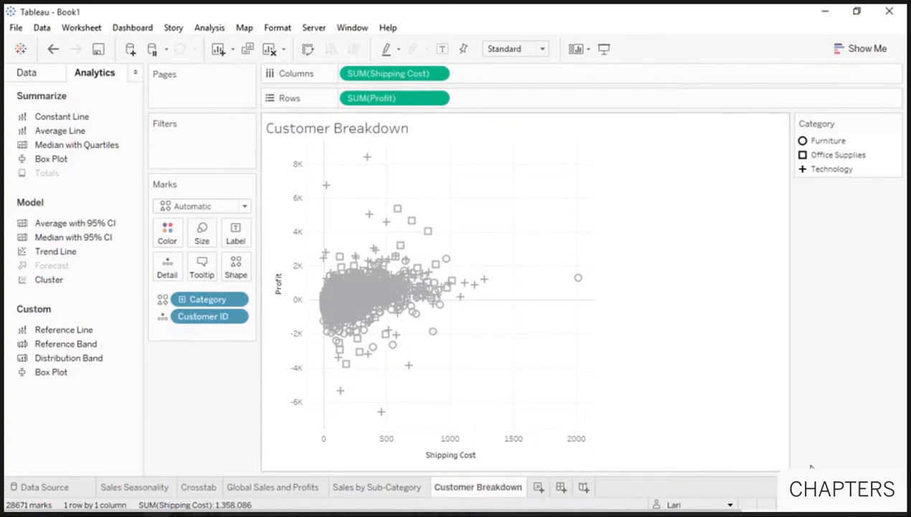
{"action": "left_click", "coordinate": [840, 505]}
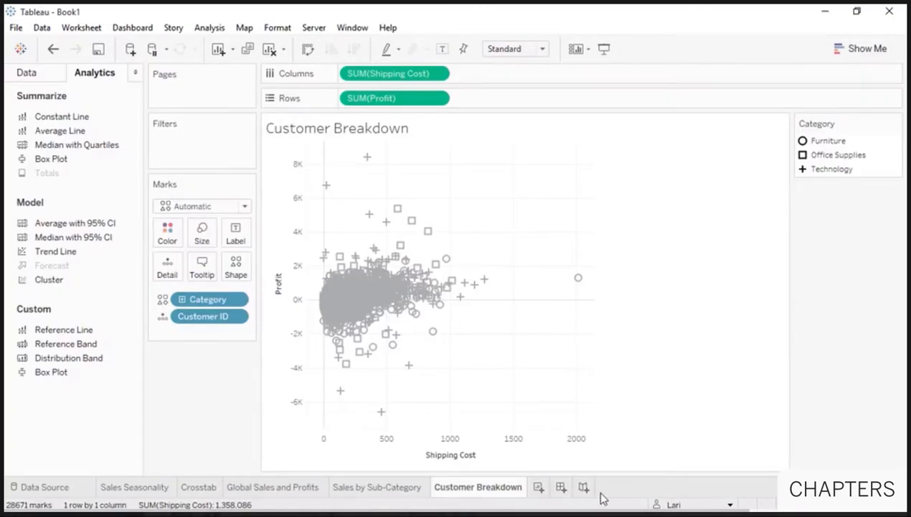
{"action": "left_click", "coordinate": [562, 493]}
- Name the dashboard 'Sales Dashboard' and size it to Laptop Browser (800 x 600)
{"action": "double_click", "coordinate": [564, 494]}
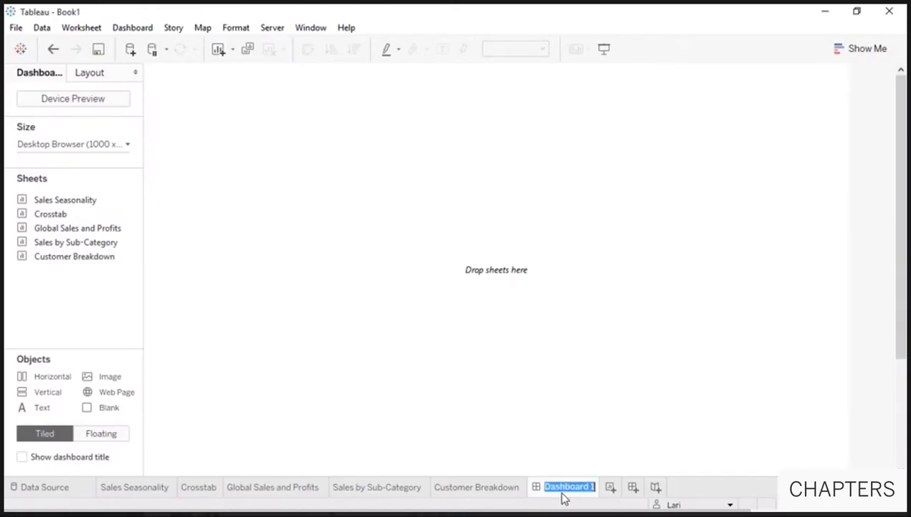
{"action": "type", "text": "Sales Dashboard"}
{"action": "key", "text": "Return"}
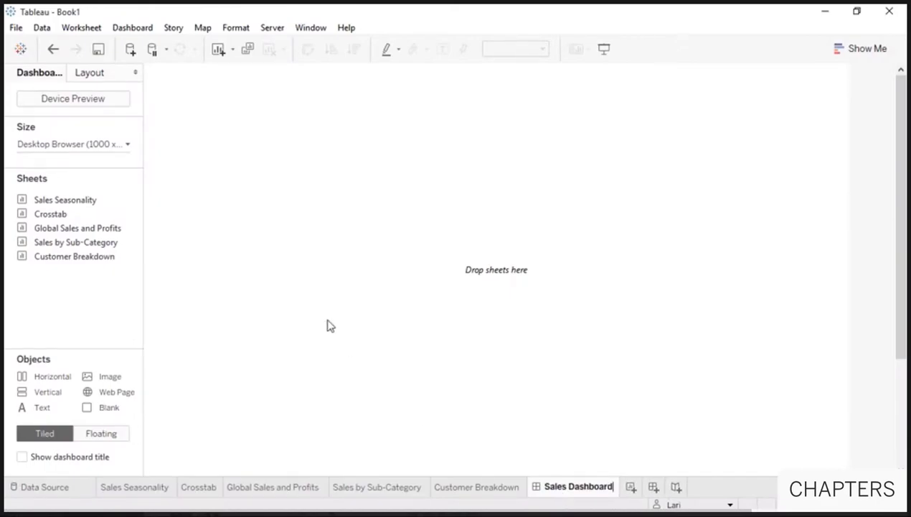
{"action": "left_click", "coordinate": [127, 146]}
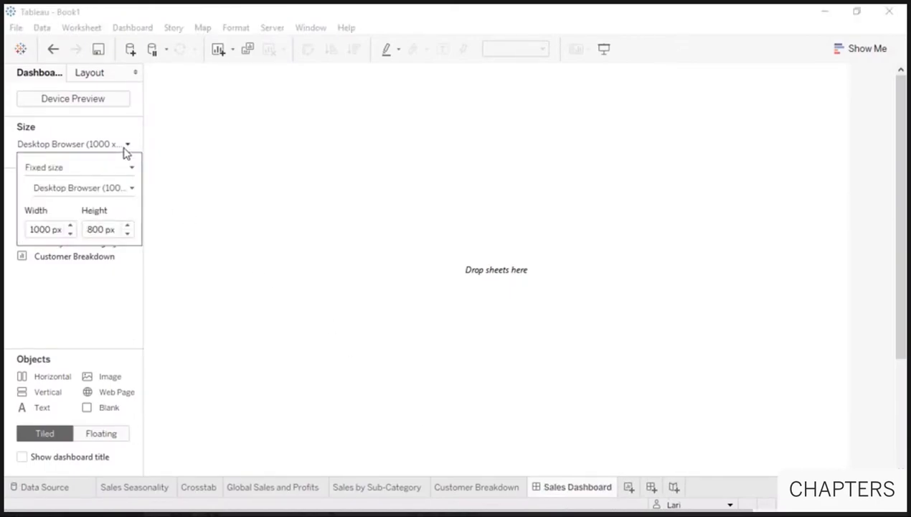
{"action": "left_click", "coordinate": [124, 191]}
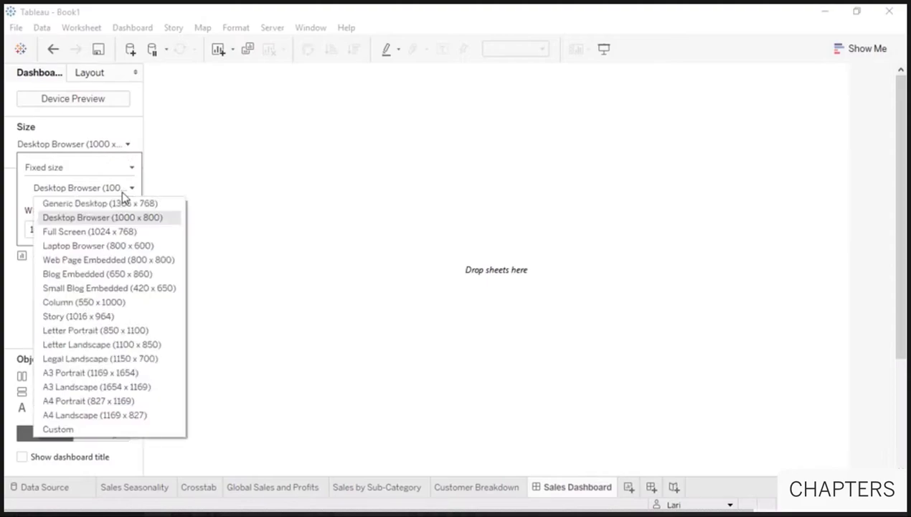
{"action": "left_click", "coordinate": [129, 246]}
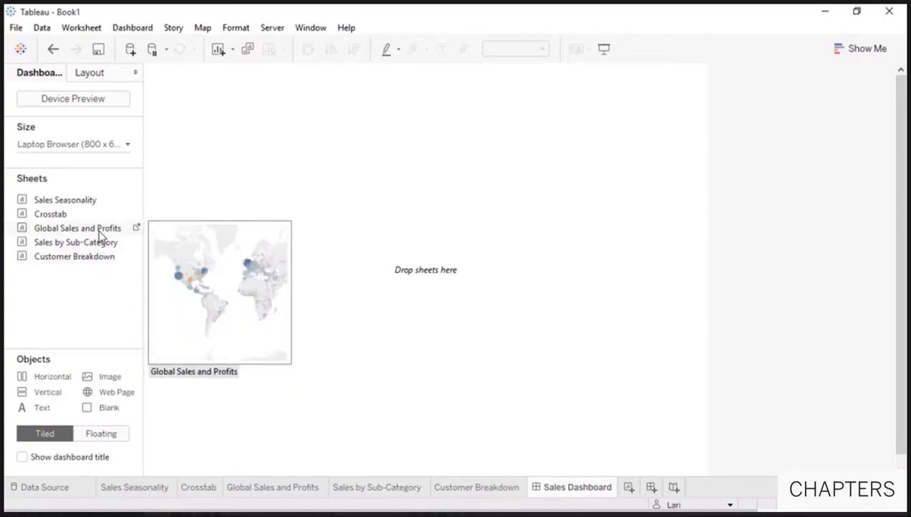
- Place the map, Sales by Sub-Category and Customer Breakdown sheets, and show the dashboard title
{"action": "left_click_drag", "start_coordinate": [100, 237], "coordinate": [239, 237]}
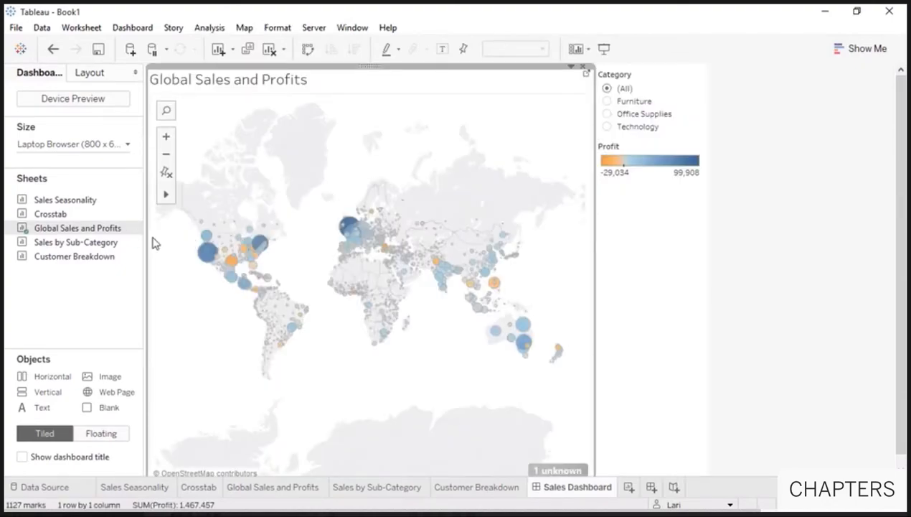
{"action": "left_click_drag", "start_coordinate": [96, 244], "coordinate": [210, 467]}
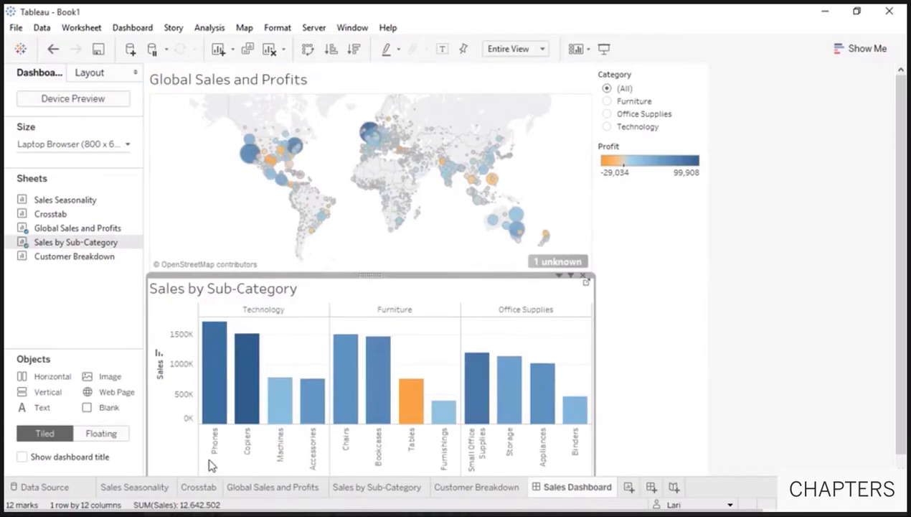
{"action": "left_click_drag", "start_coordinate": [100, 258], "coordinate": [519, 406]}
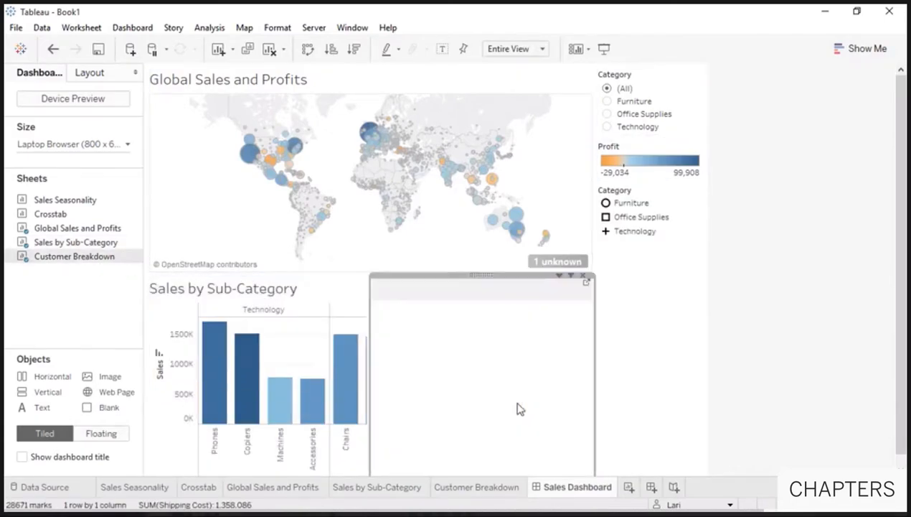
{"action": "left_click", "coordinate": [31, 460]}
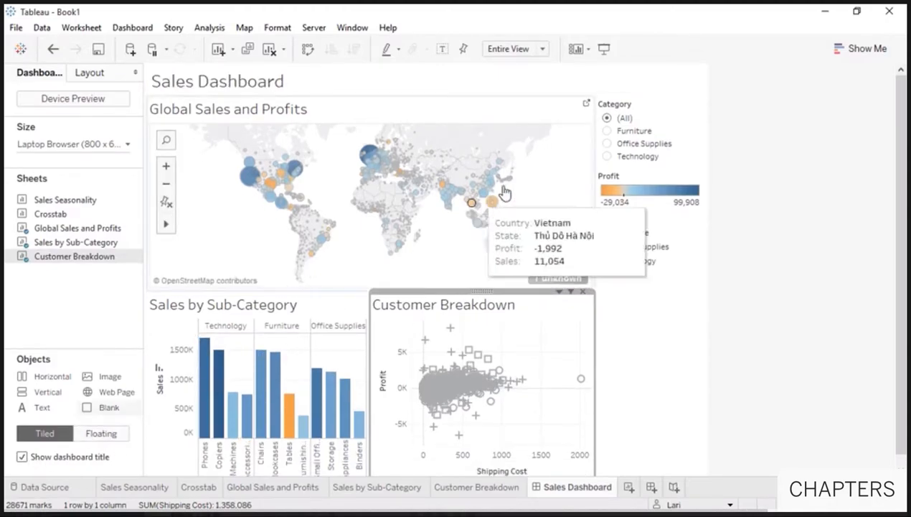
- Try the Category filter on Furniture, Office Supplies and Technology in turn
{"action": "left_click", "coordinate": [609, 132]}
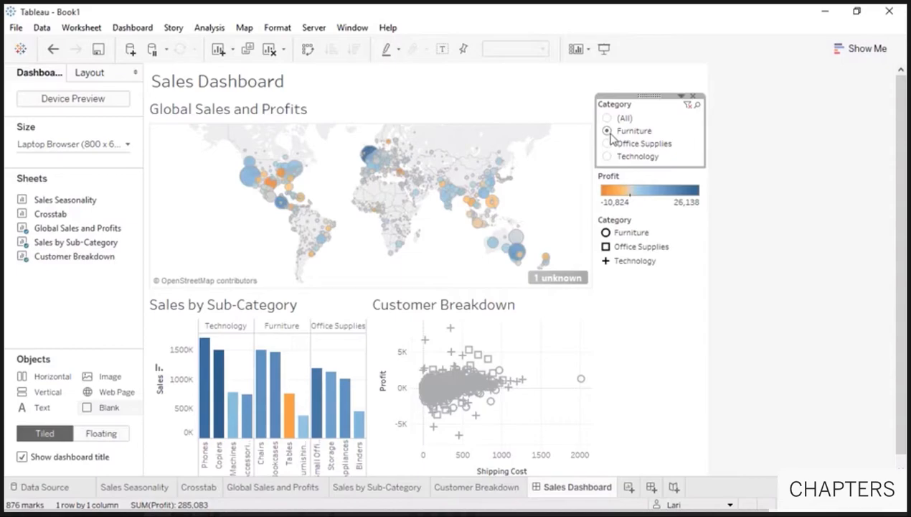
{"action": "left_click", "coordinate": [608, 146]}
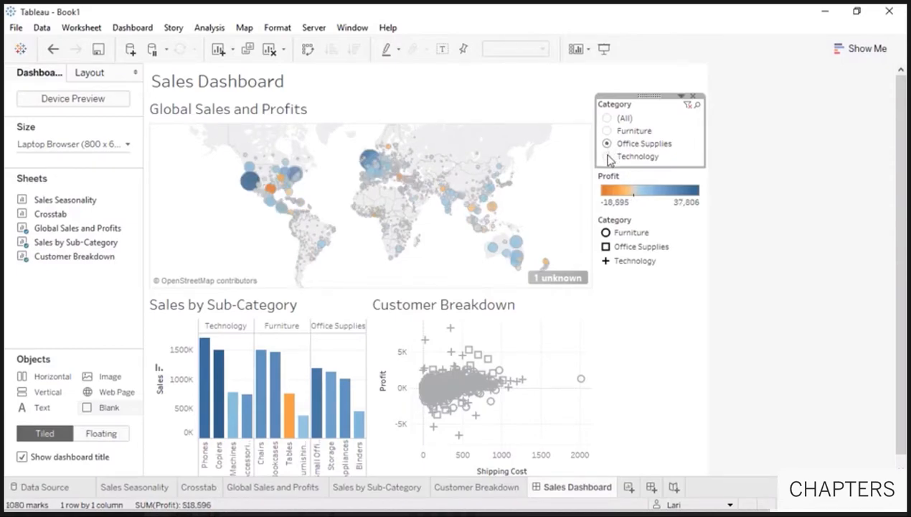
{"action": "left_click", "coordinate": [607, 156]}
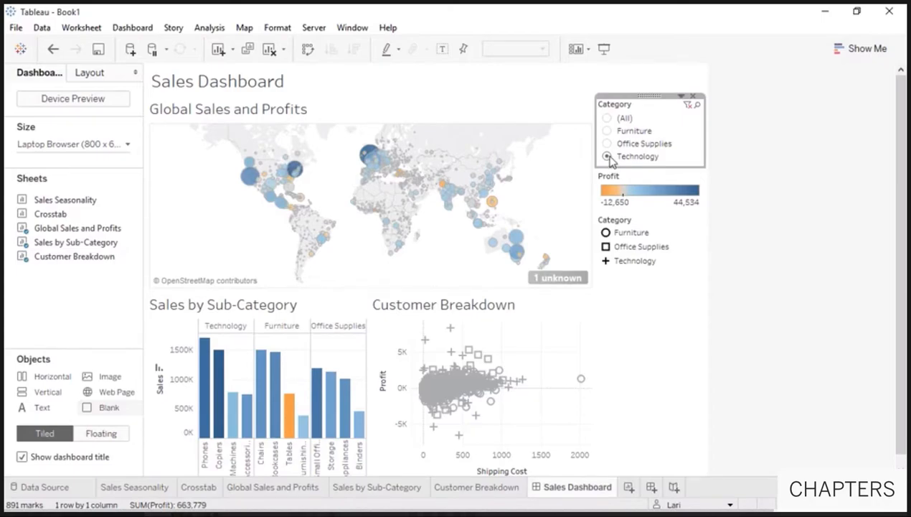
- Apply the Category filter to all worksheets using this data source and reset it to (All)
{"action": "left_click", "coordinate": [681, 97]}
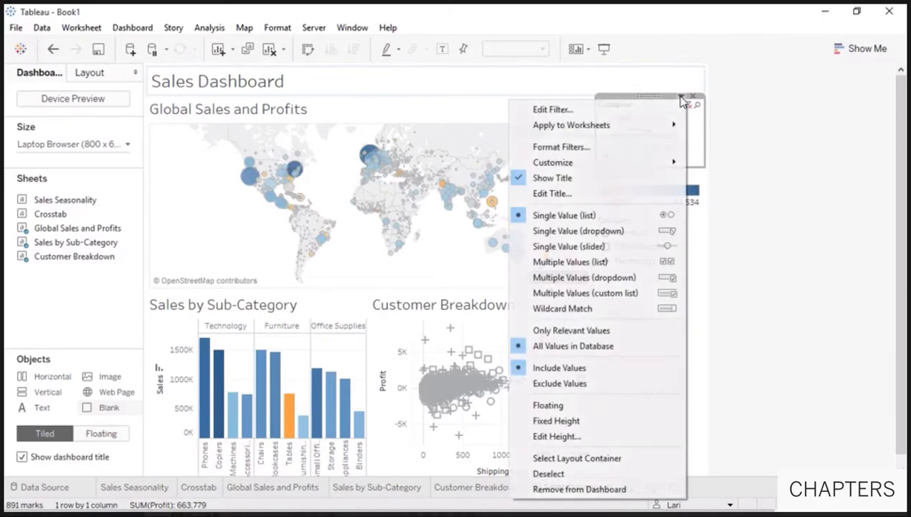
{"action": "mouse_move", "coordinate": [668, 128]}
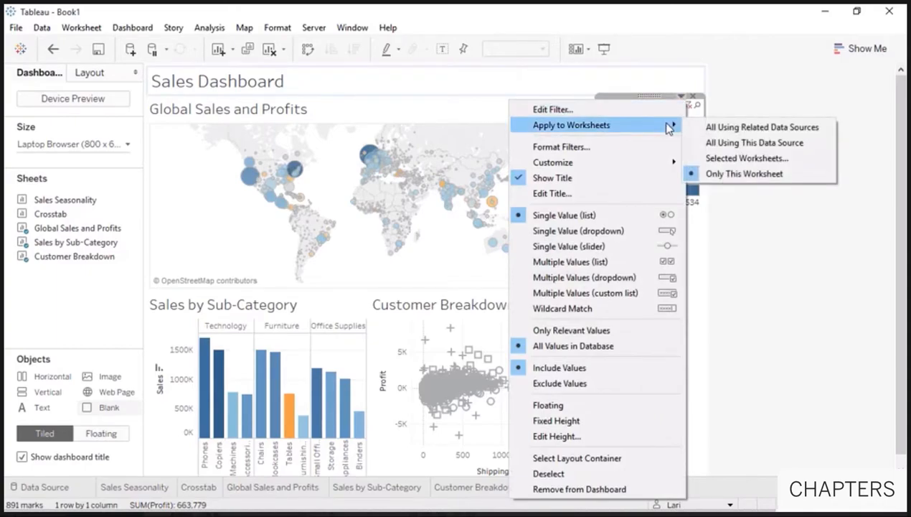
{"action": "left_click", "coordinate": [718, 142]}
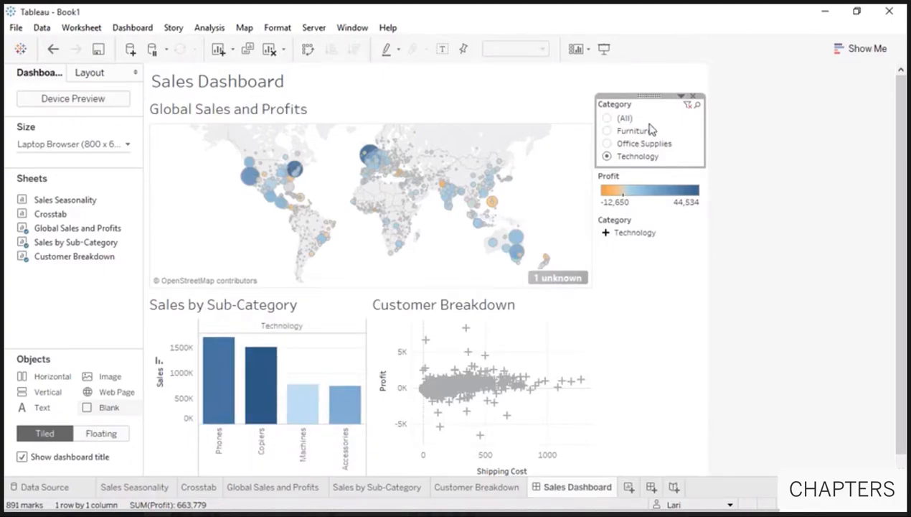
{"action": "left_click", "coordinate": [607, 118]}
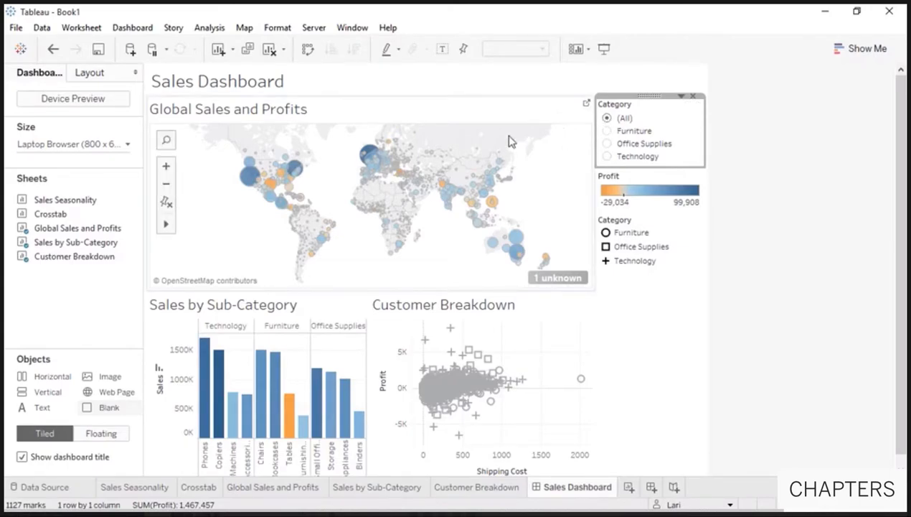
- Select Texas on the map, set the map as a dashboard filter, then clear the selection
{"action": "left_click", "coordinate": [275, 193]}
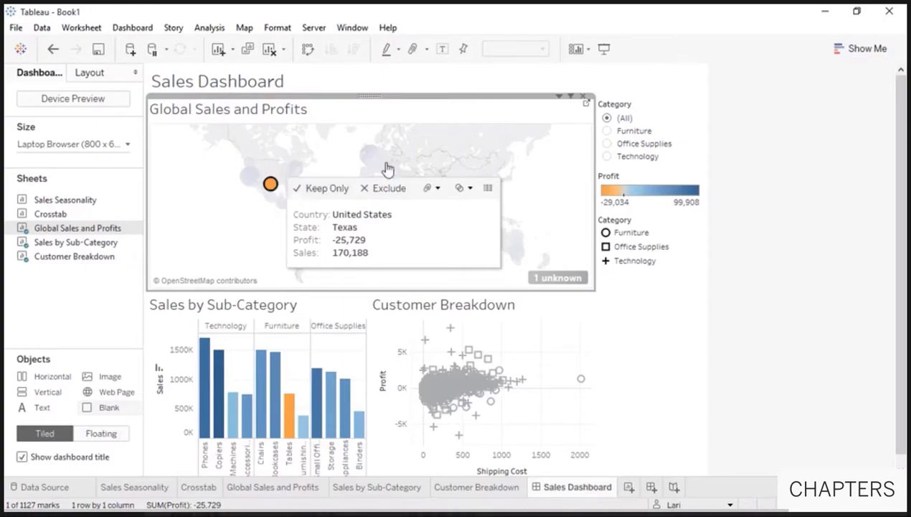
{"action": "left_click", "coordinate": [572, 98]}
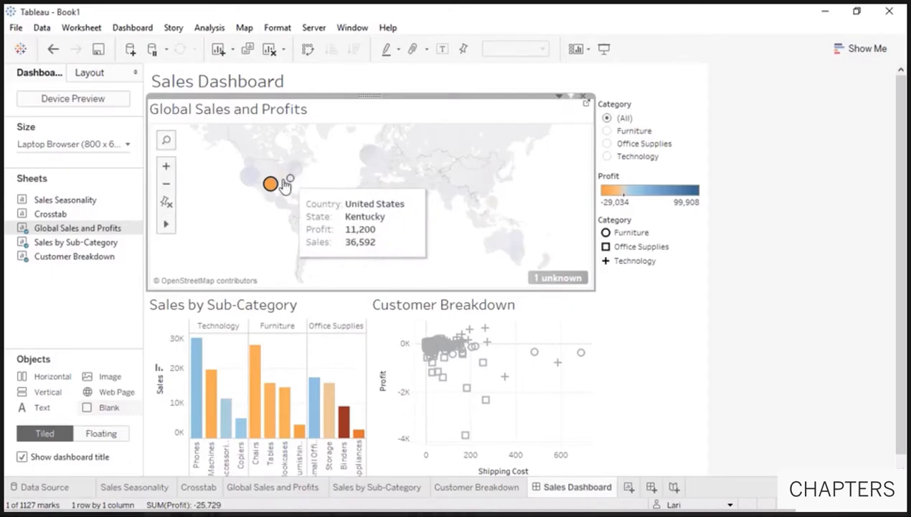
{"action": "mouse_move", "coordinate": [273, 188]}
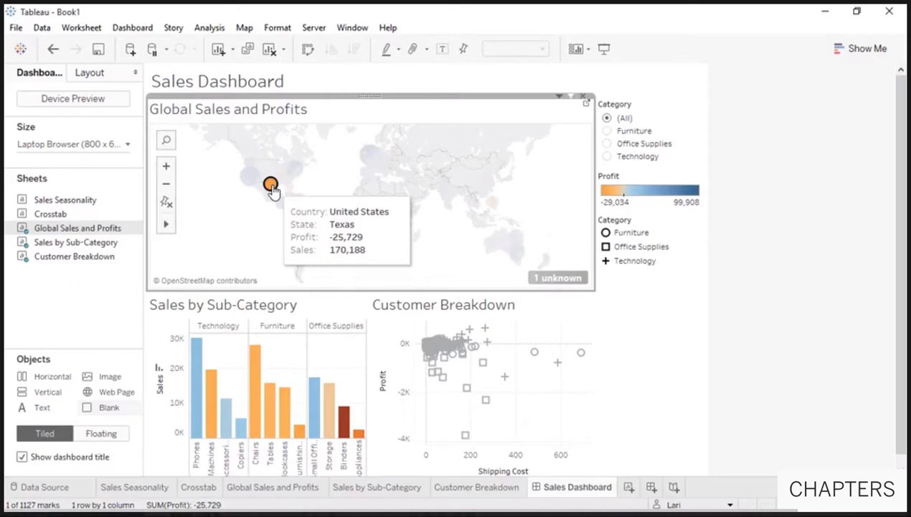
{"action": "left_click", "coordinate": [271, 186]}
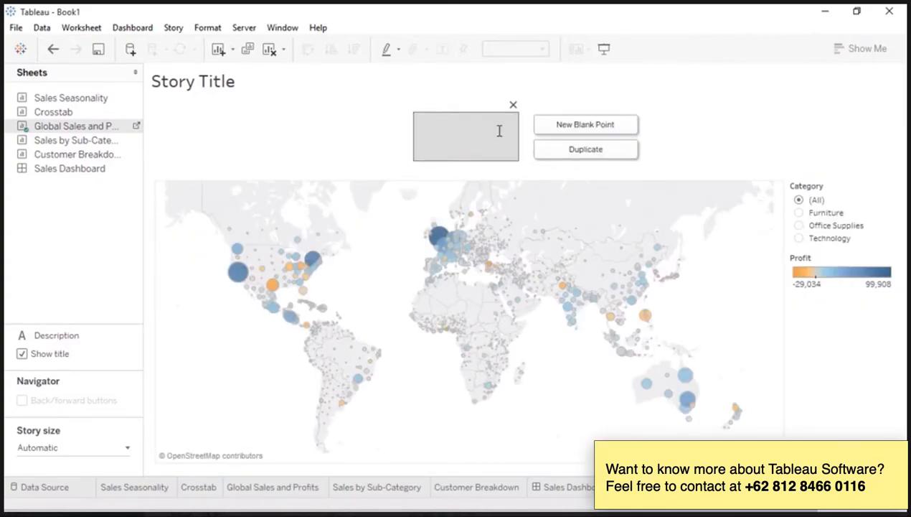
- Caption the map story point 'Overall, our profits look strong' and add Sales Dashboard as the next point
{"action": "type", "text": "Overall, our profits look strong"}
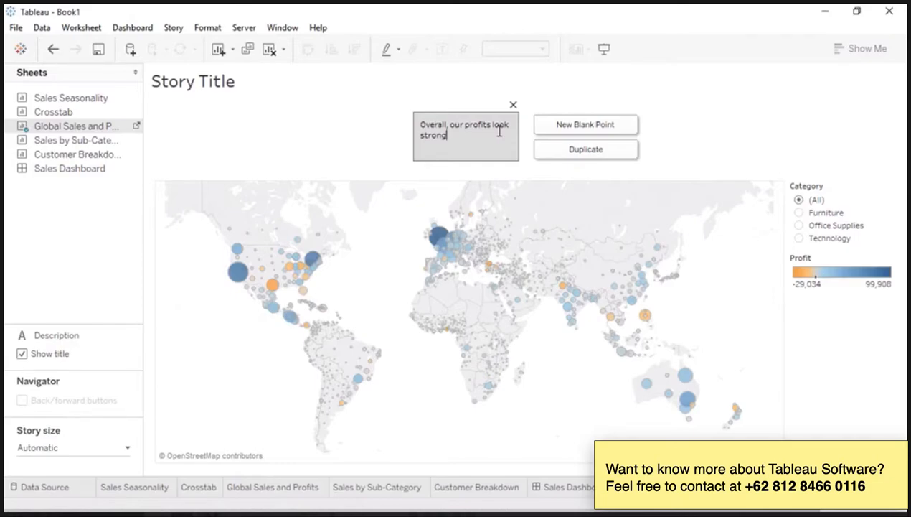
{"action": "left_click_drag", "start_coordinate": [135, 170], "coordinate": [574, 159]}
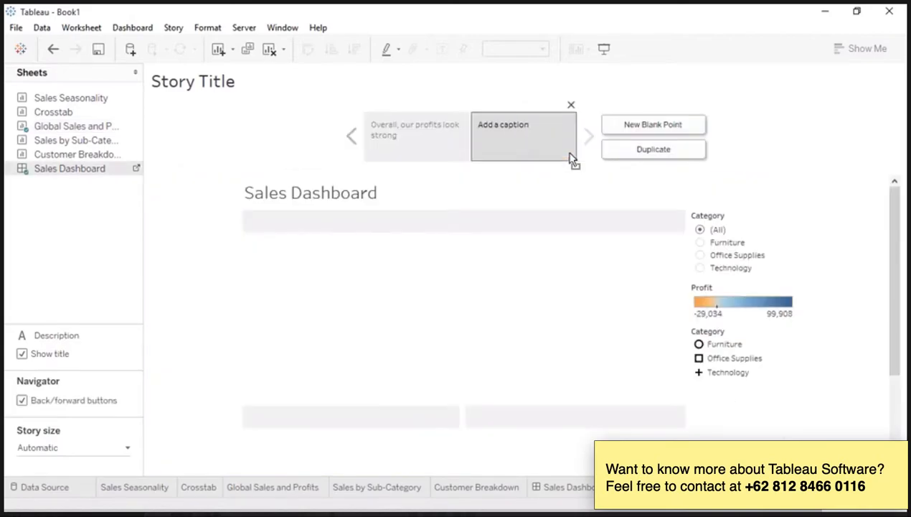
- Set the Sales Dashboard size to Automatic, hide its title, and switch to the story sheet
{"action": "left_click", "coordinate": [139, 170]}
{"action": "left_click", "coordinate": [127, 144]}
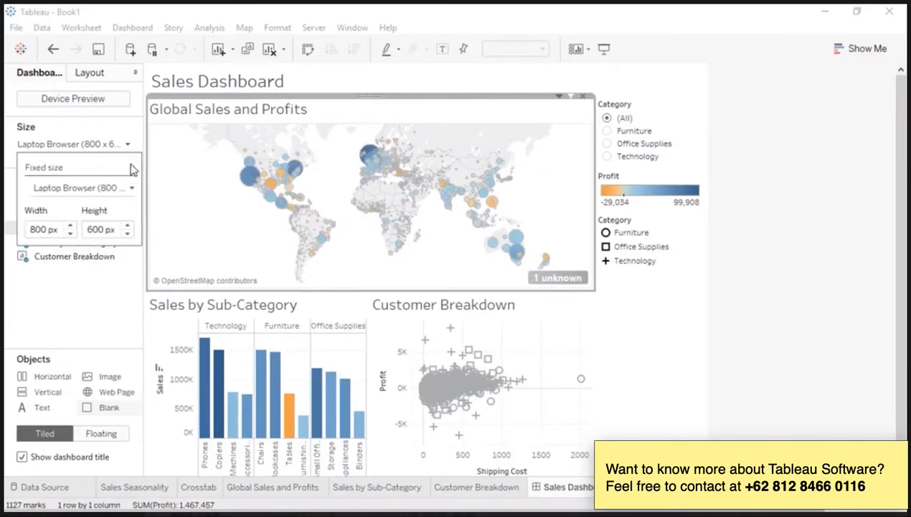
{"action": "left_click", "coordinate": [132, 188]}
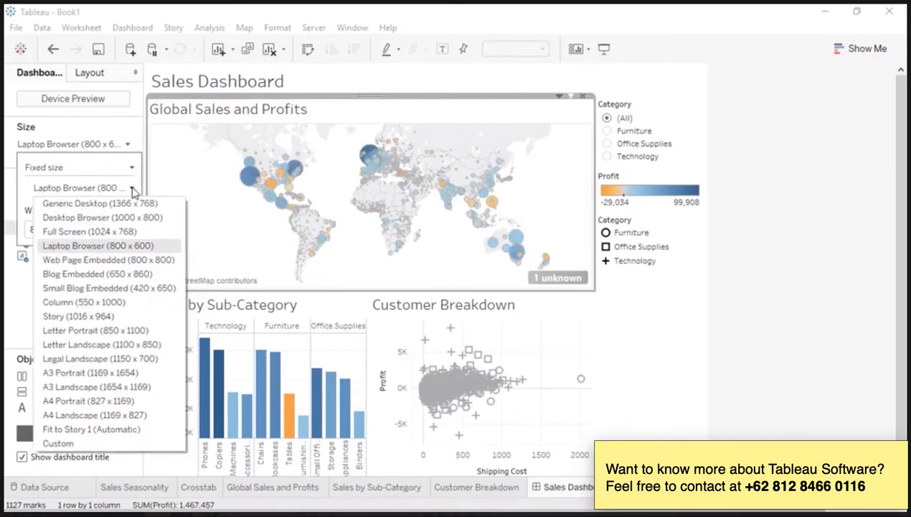
{"action": "left_click", "coordinate": [86, 428]}
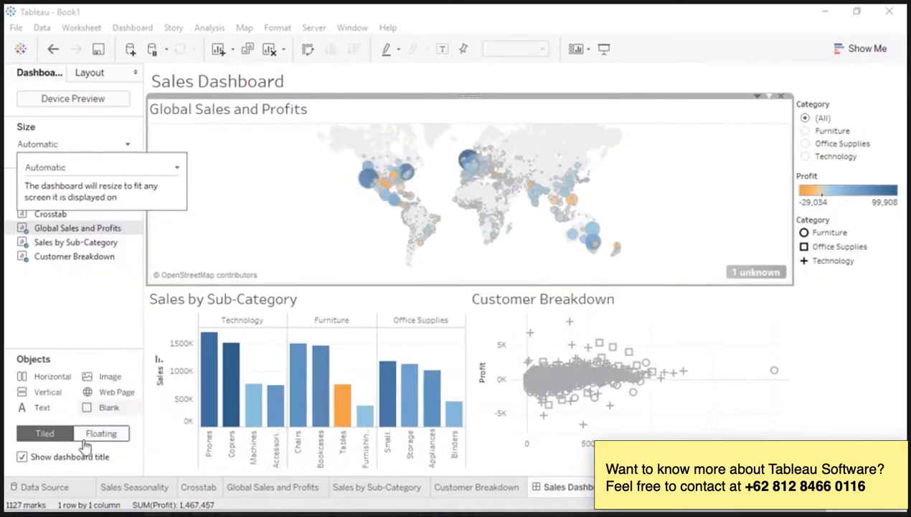
{"action": "left_click", "coordinate": [22, 457]}
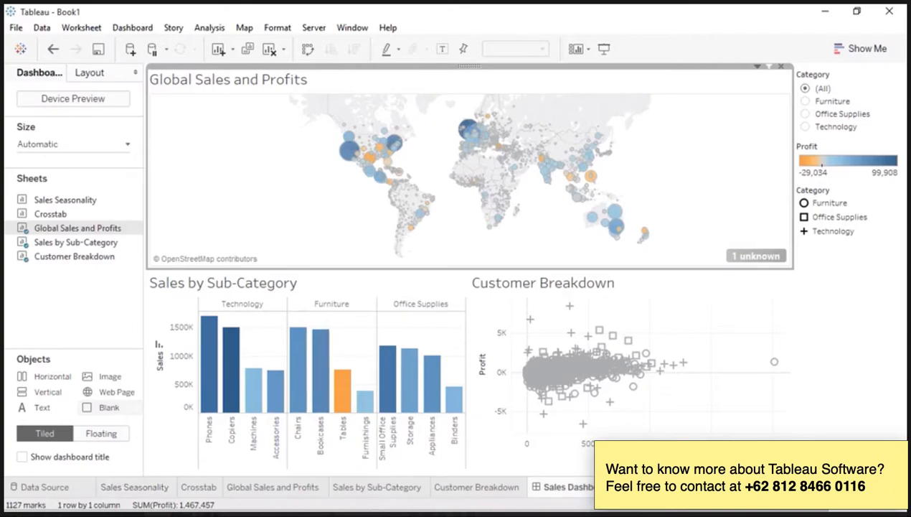
{"action": "left_click", "coordinate": [629, 487]}
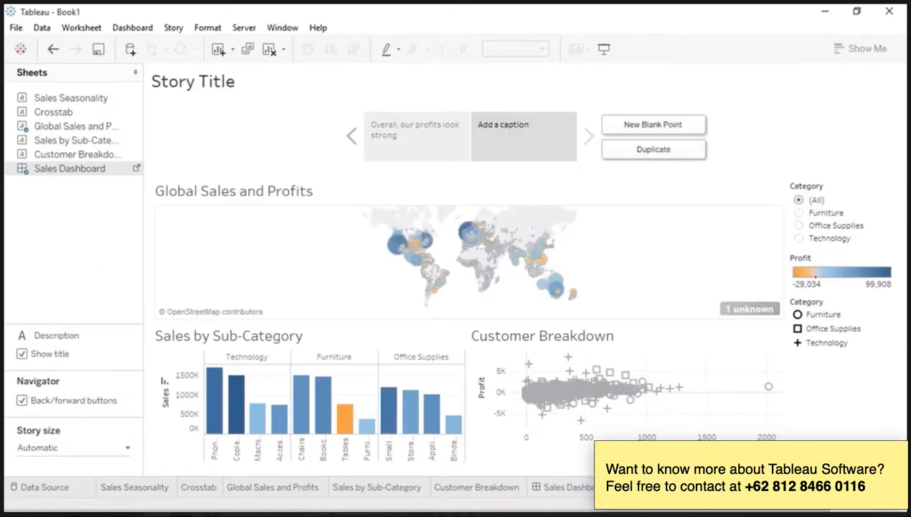
- Filter the story point to Office Supplies, isolate the Texas mark, and update the point
{"action": "left_click", "coordinate": [800, 213]}
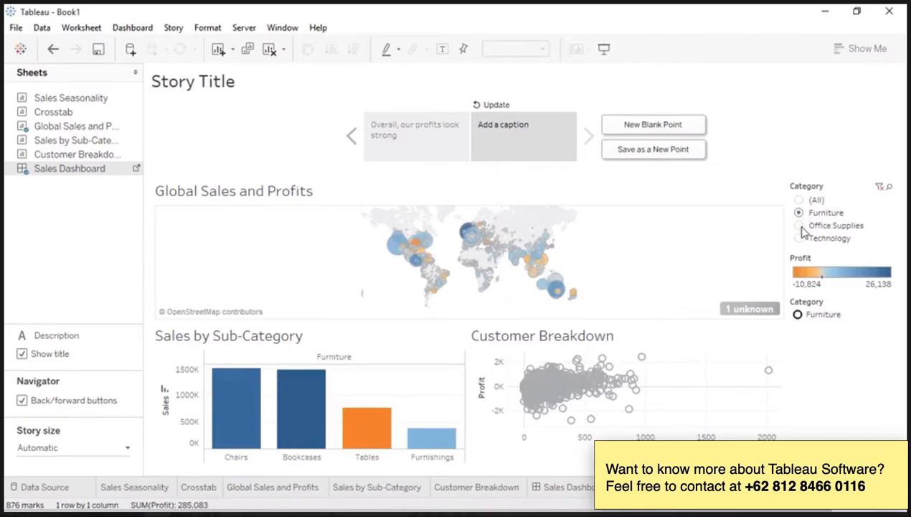
{"action": "left_click", "coordinate": [799, 225]}
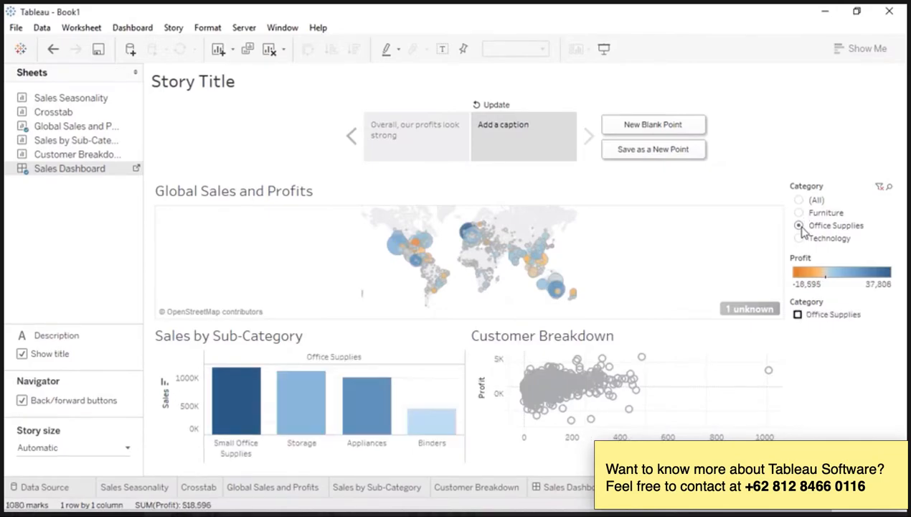
{"action": "left_click", "coordinate": [399, 252]}
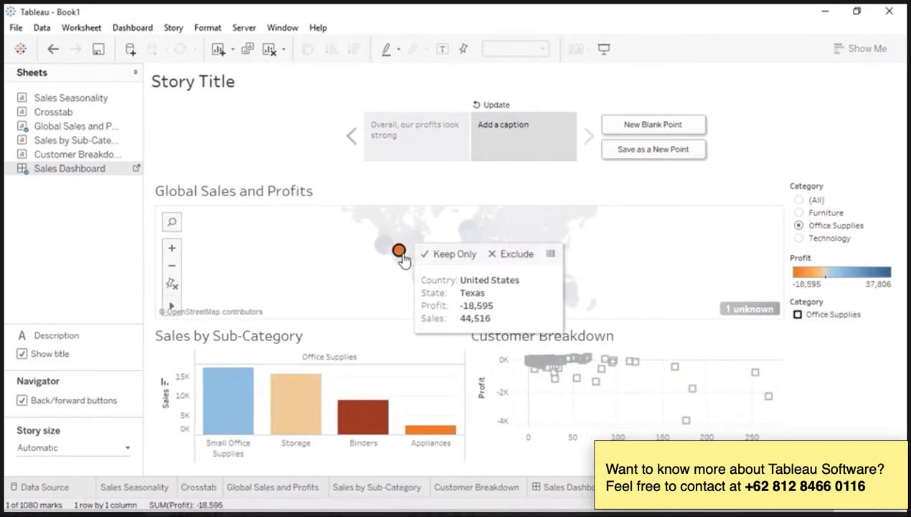
{"action": "left_click", "coordinate": [495, 105]}
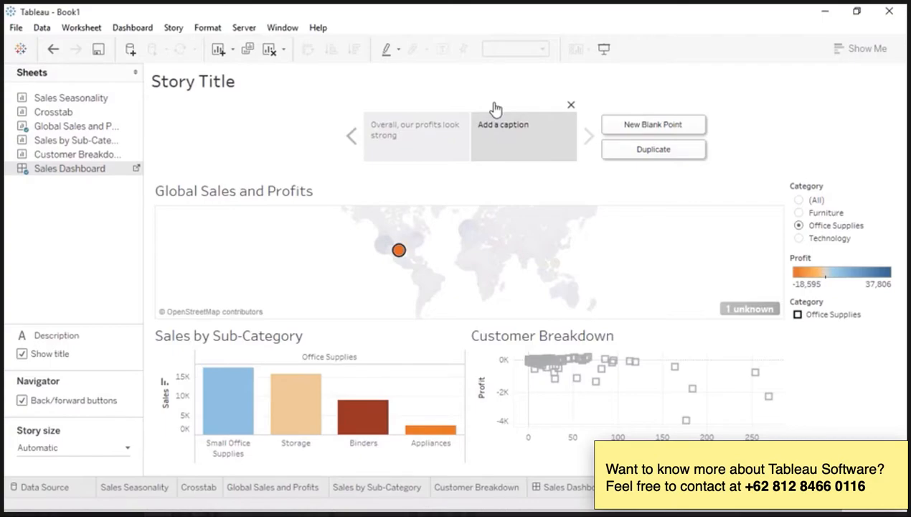
- Caption the story point 'But there are problem areas' and reset the Category filter to (All)
{"action": "double_click", "coordinate": [495, 125]}
{"action": "type", "text": "But there are problem areas"}
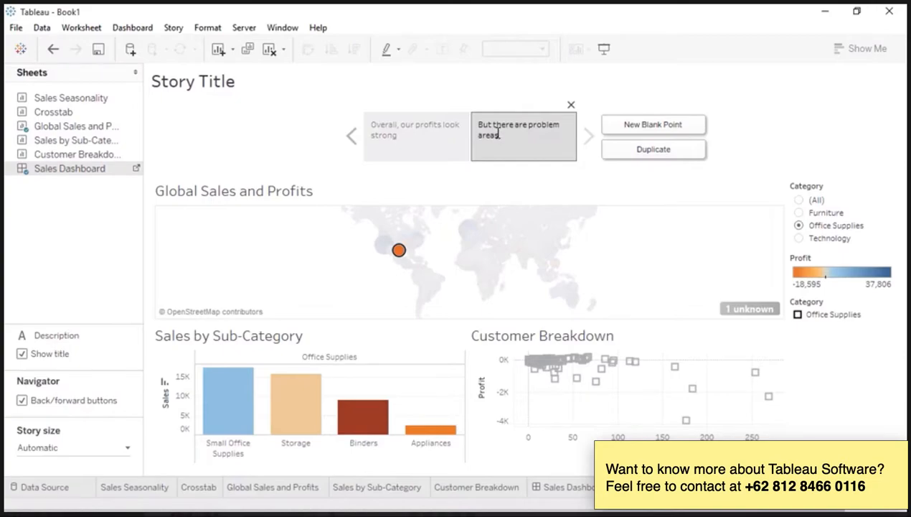
{"action": "left_click", "coordinate": [572, 190]}
{"action": "left_click", "coordinate": [800, 201]}
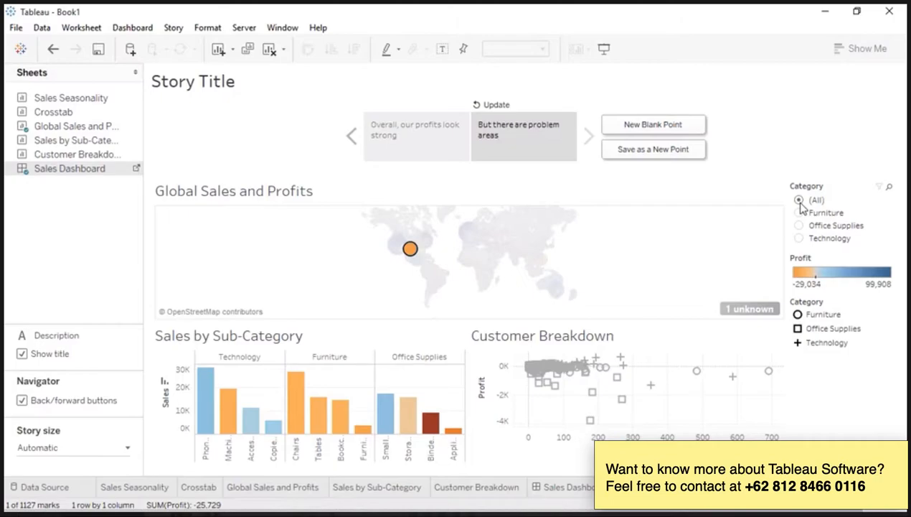
- Publish the workbook as 'Global Retail Sales and Profit' with a 'through 2015' description
{"action": "left_click", "coordinate": [244, 27]}
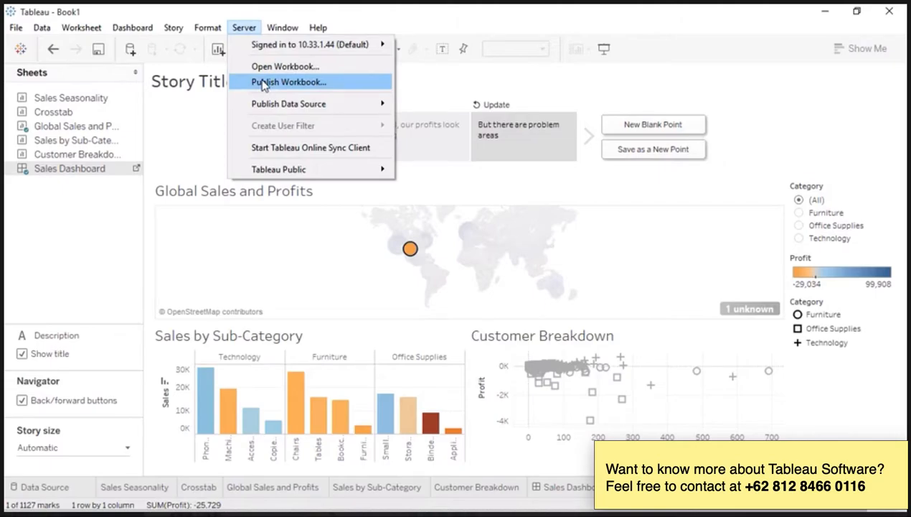
{"action": "mouse_move", "coordinate": [264, 105]}
{"action": "left_click", "coordinate": [266, 84]}
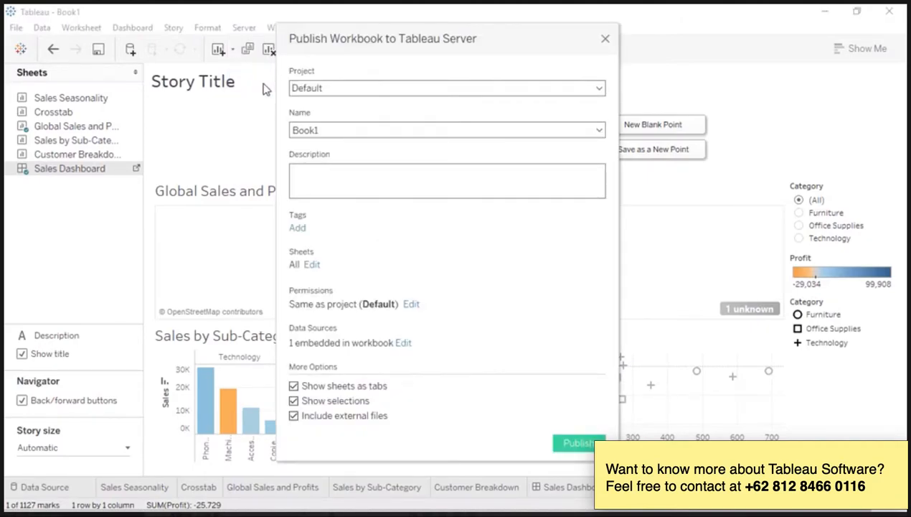
{"action": "left_click_drag", "start_coordinate": [321, 128], "coordinate": [273, 125]}
{"action": "type", "text": "Global Retail Sales and Profit"}
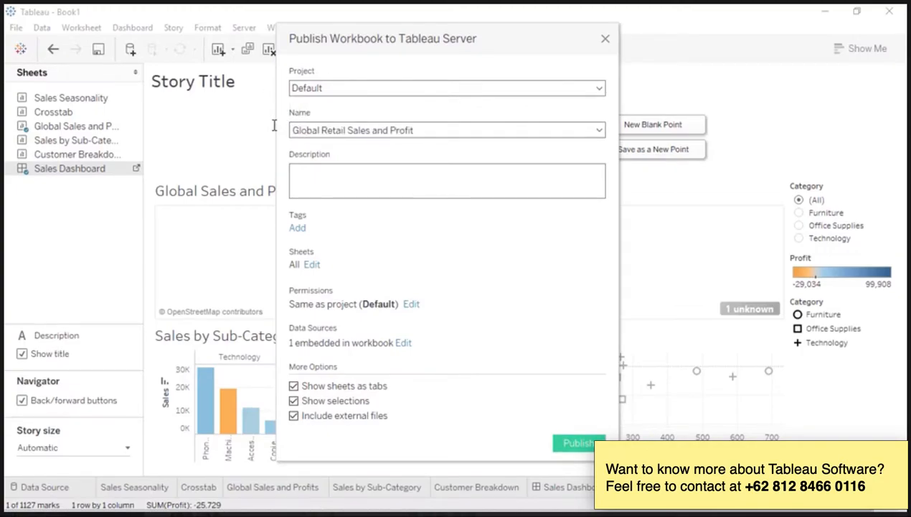
{"action": "left_click", "coordinate": [310, 180]}
{"action": "type", "text": "through 2015"}
- Tag the workbook 'sales' and turn off Show selections and Show sheets as tabs
{"action": "left_click", "coordinate": [300, 229]}
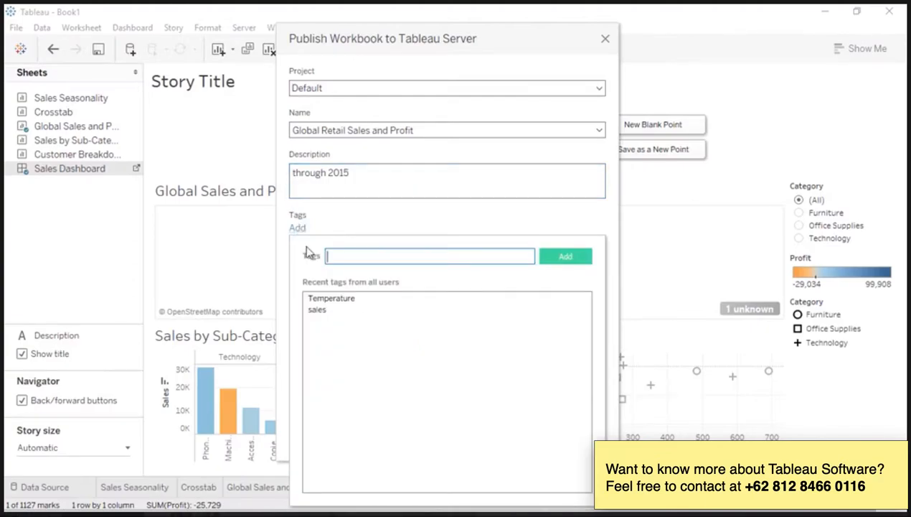
{"action": "left_click", "coordinate": [319, 310]}
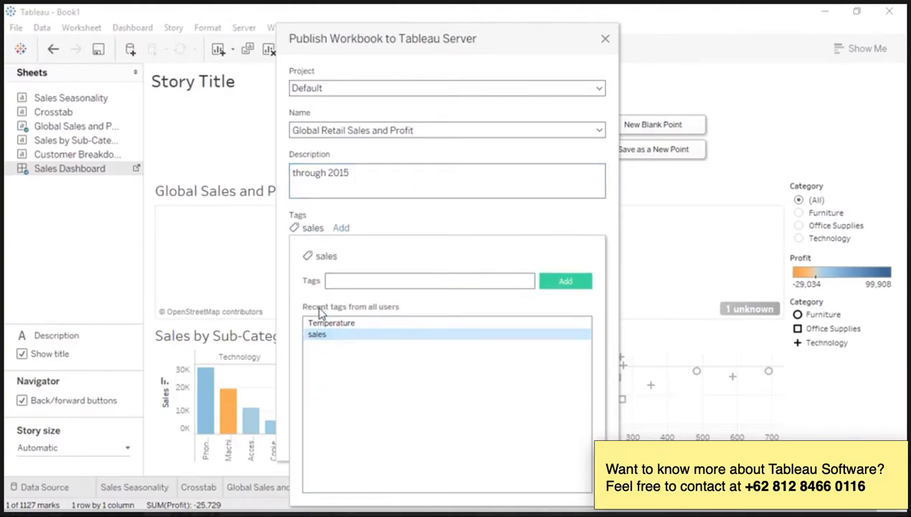
{"action": "left_click", "coordinate": [379, 223]}
{"action": "left_click", "coordinate": [295, 402]}
{"action": "left_click", "coordinate": [295, 388]}
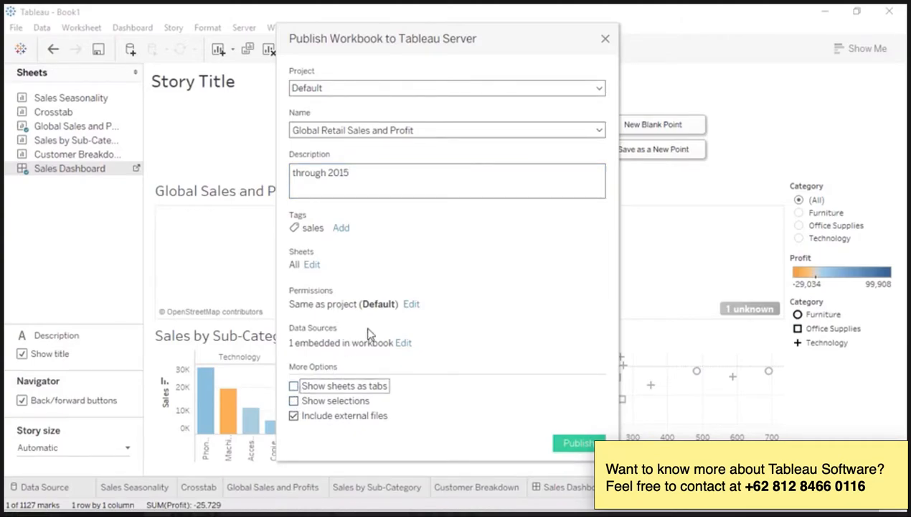
- Review the permission settings and publish the workbook to Tableau Server
{"action": "left_click", "coordinate": [410, 305]}
{"action": "left_click", "coordinate": [443, 293]}
{"action": "left_click", "coordinate": [578, 443]}
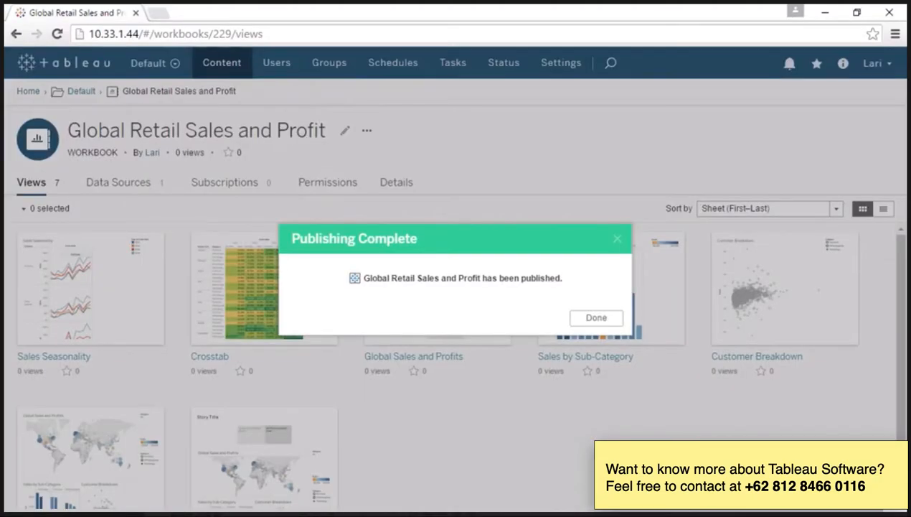
- Open the published Crosstab view and highlight the Technology category rows
{"action": "left_click", "coordinate": [586, 321]}
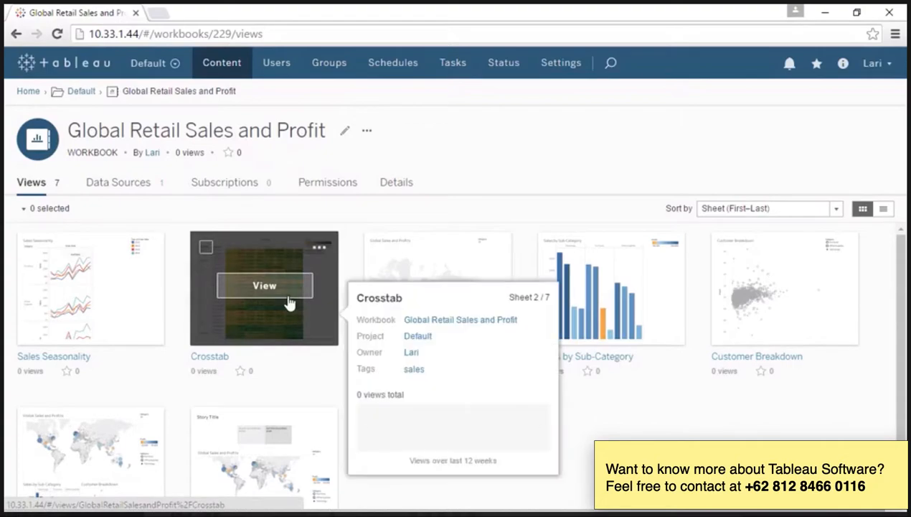
{"action": "left_click", "coordinate": [290, 304]}
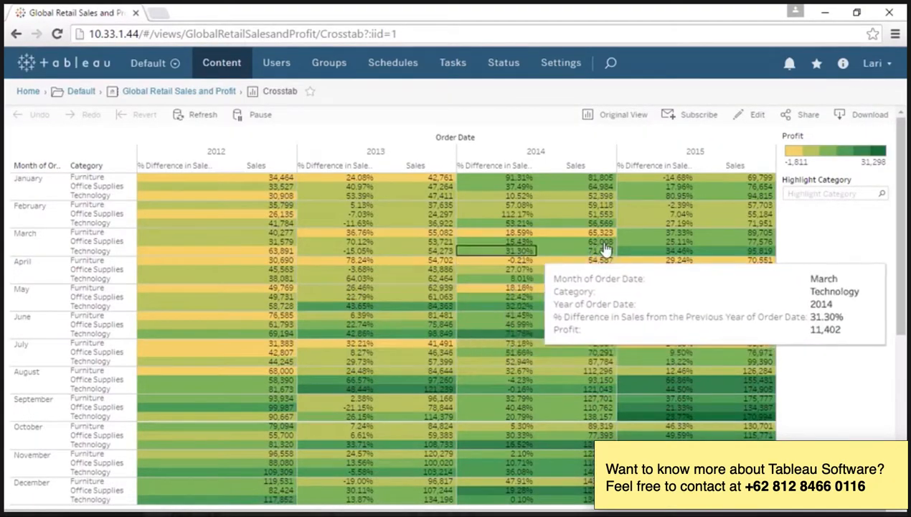
{"action": "left_click", "coordinate": [801, 195]}
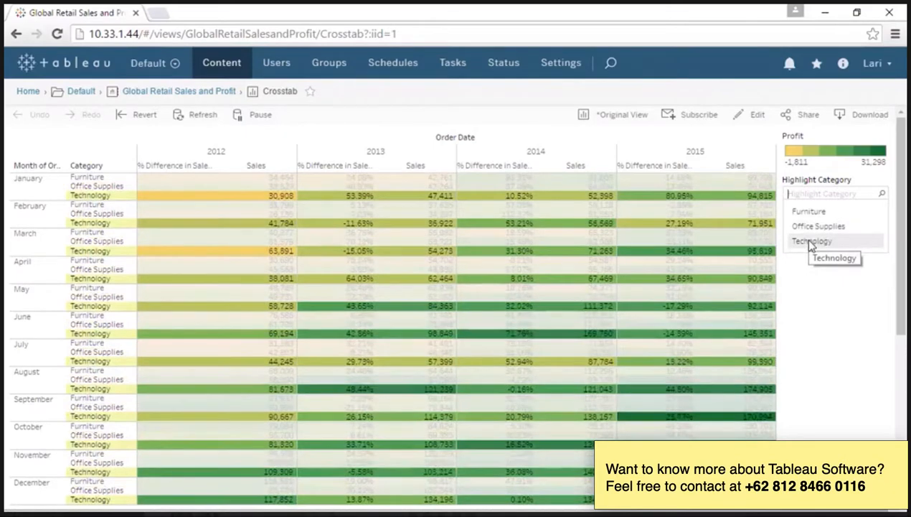
{"action": "left_click", "coordinate": [811, 243]}
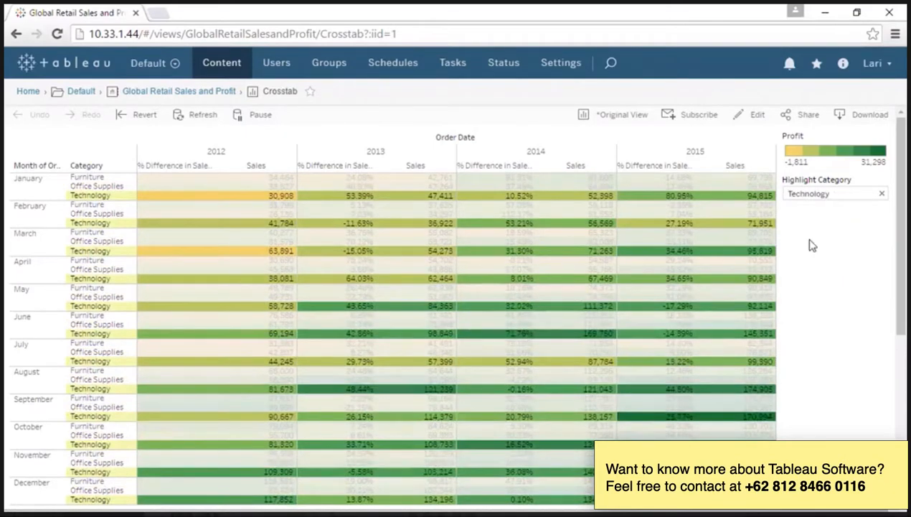
- Mark the Crosstab view as a favorite and try a site search for 'sales'
{"action": "left_click", "coordinate": [700, 115]}
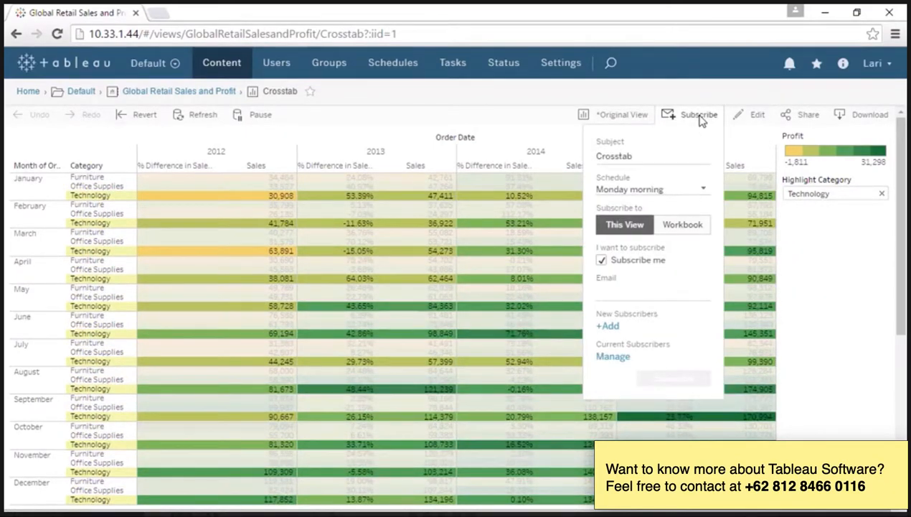
{"action": "left_click", "coordinate": [700, 116]}
{"action": "left_click", "coordinate": [313, 93]}
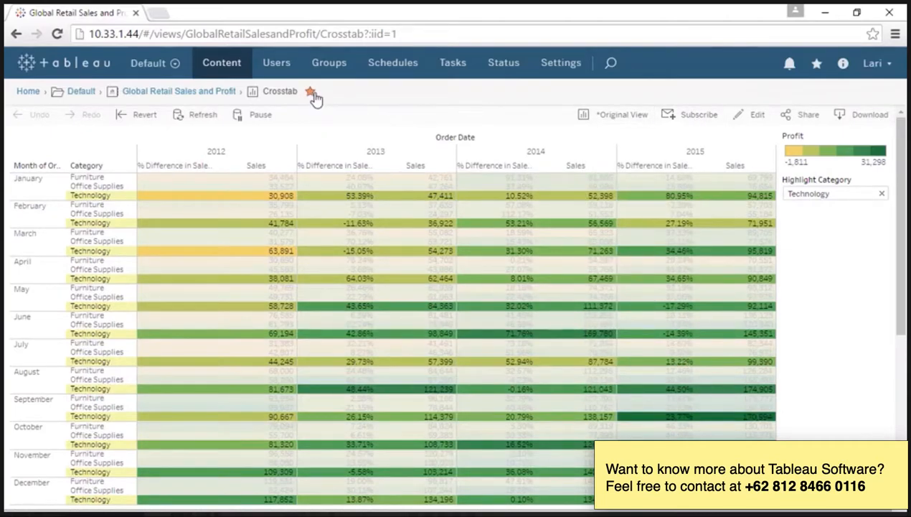
{"action": "left_click", "coordinate": [619, 64]}
{"action": "type", "text": "sales"}
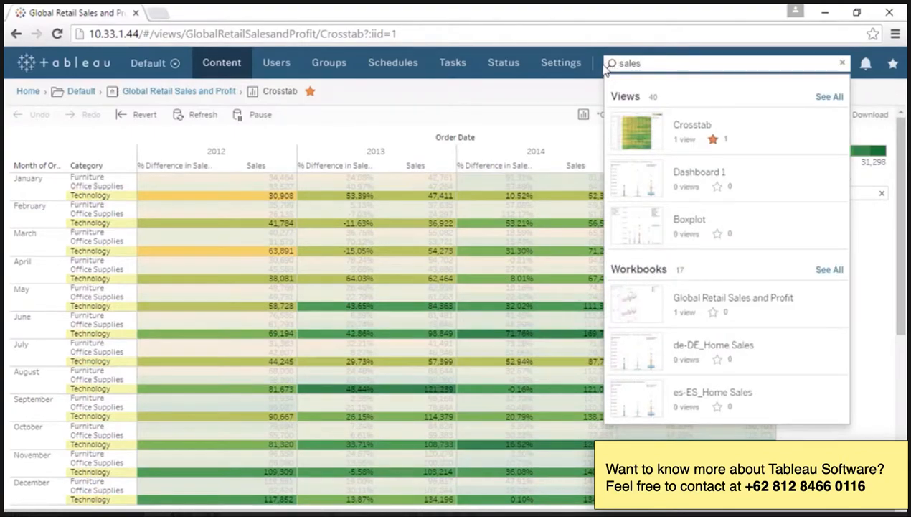
{"action": "left_click", "coordinate": [574, 97]}
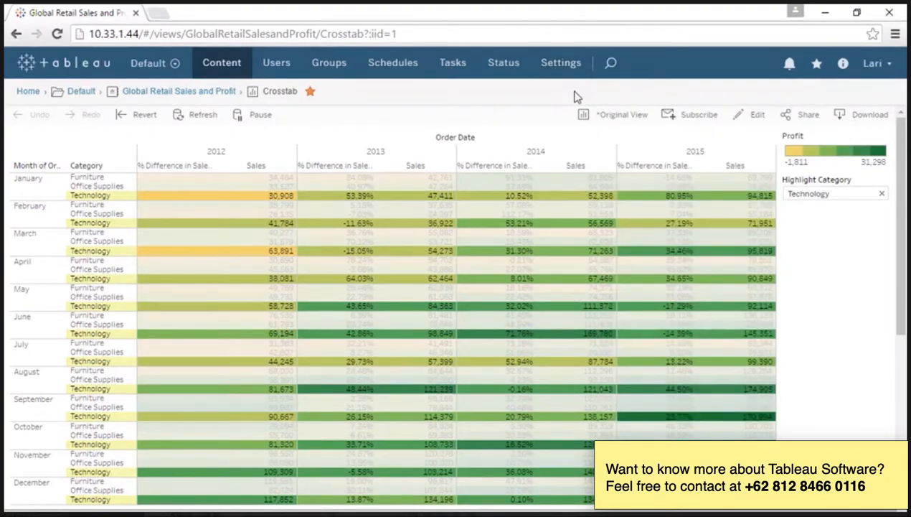